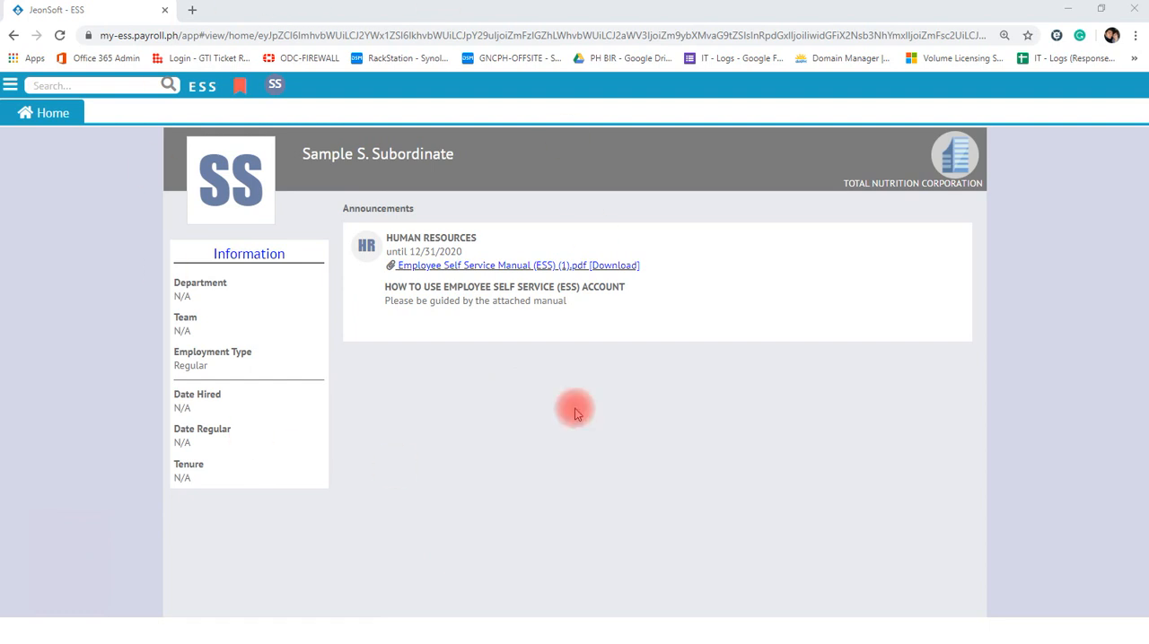
- Switch the navigation menu layout to Classic
left_click_drag(468, 158, 308, 159)
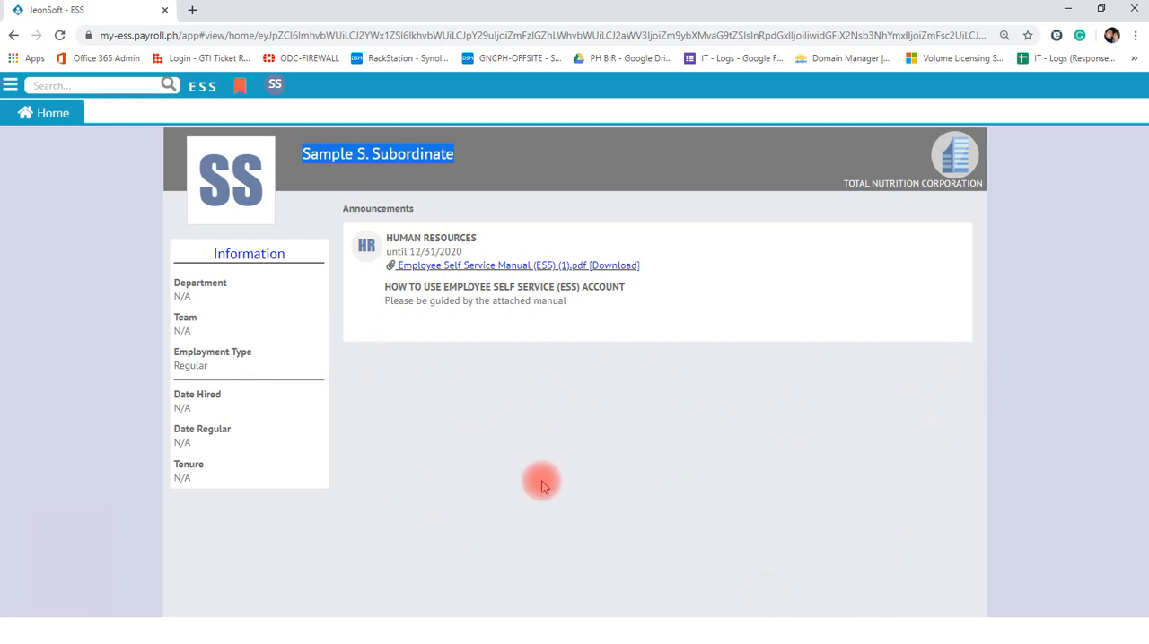
left_click(11, 87)
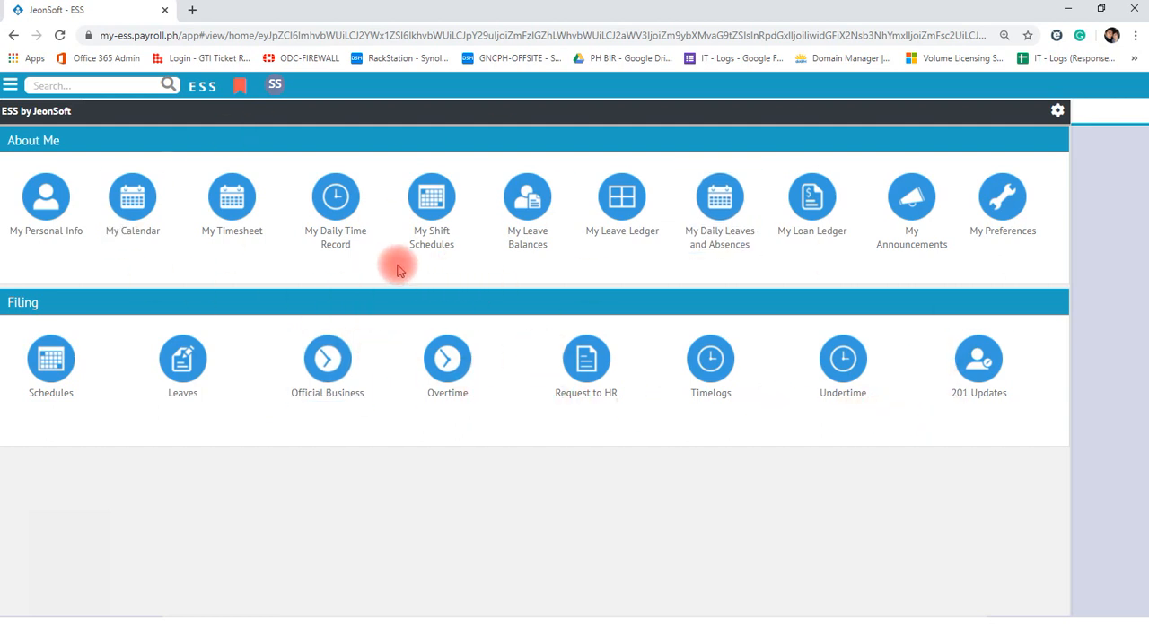
left_click(1057, 112)
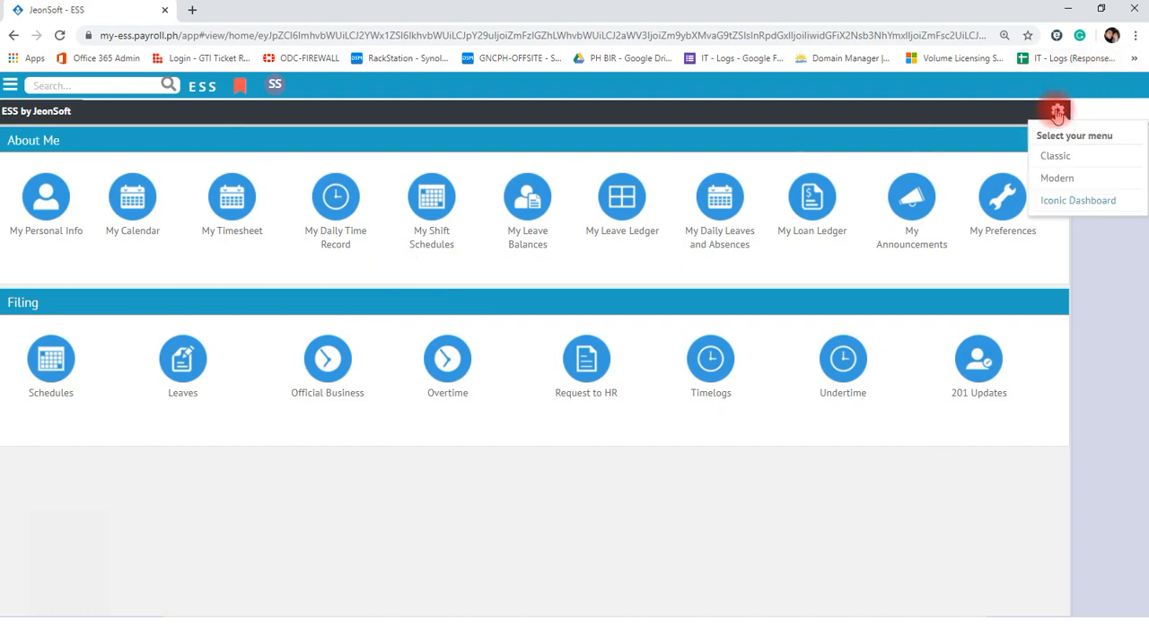
left_click(1059, 157)
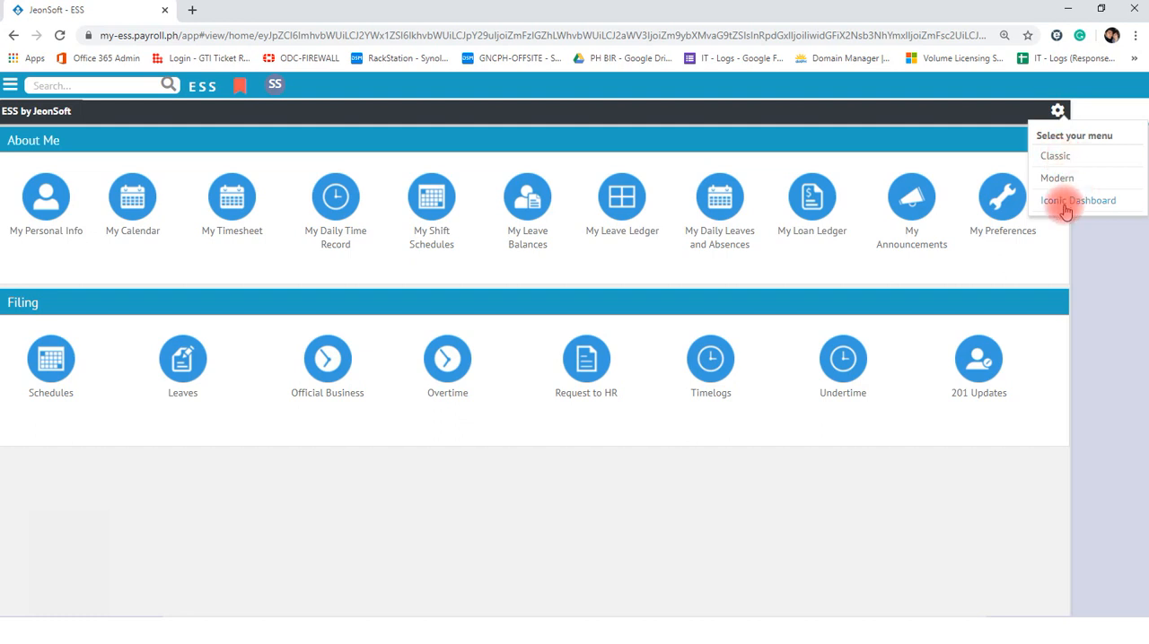
left_click(1052, 158)
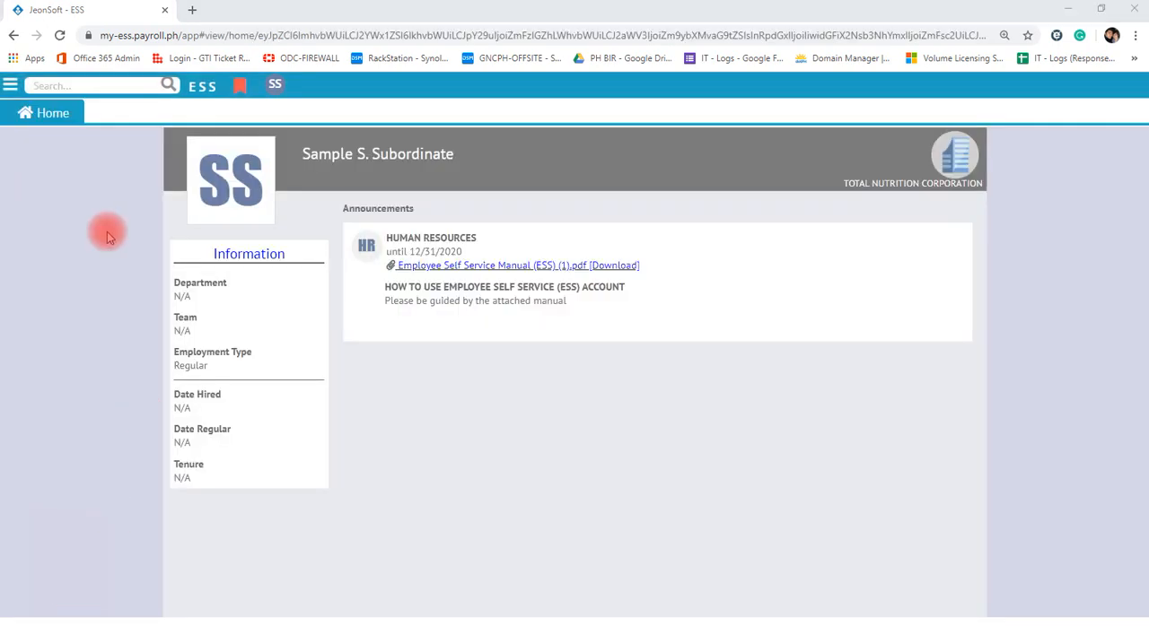
- View the My Personal Info page and the My Calendar page under About Me
left_click(10, 84)
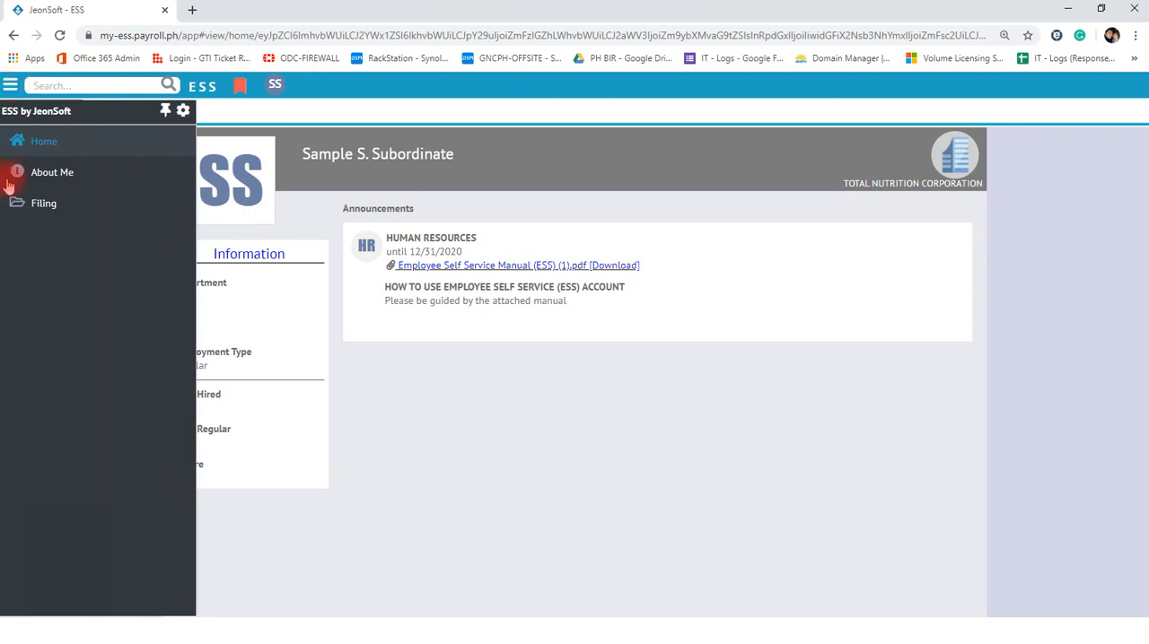
left_click(62, 177)
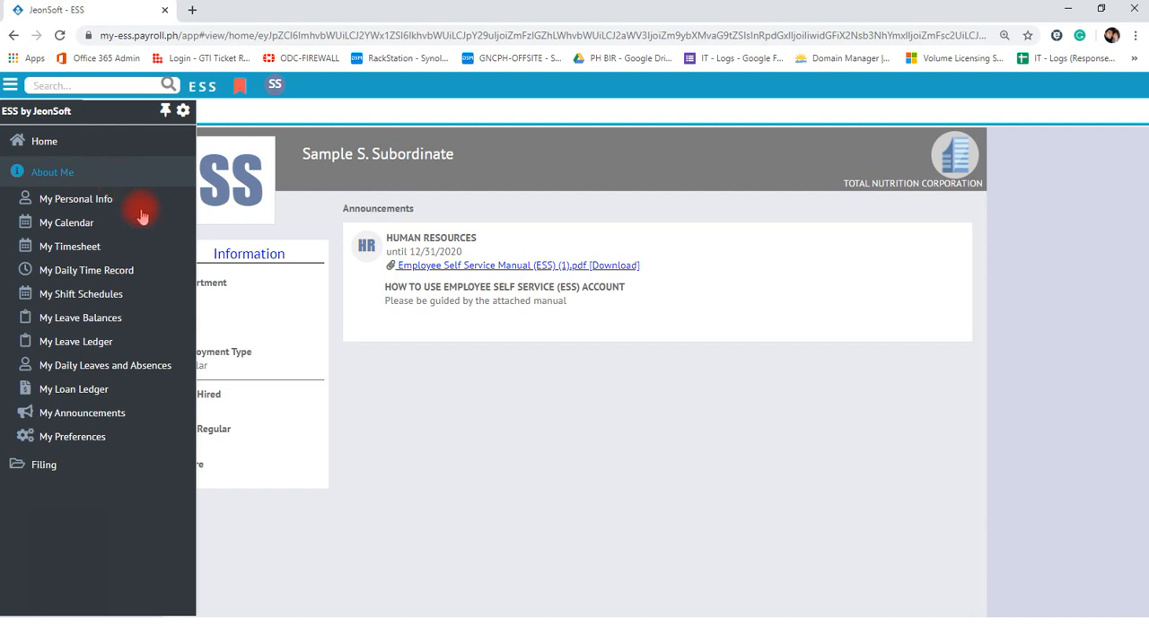
left_click(97, 204)
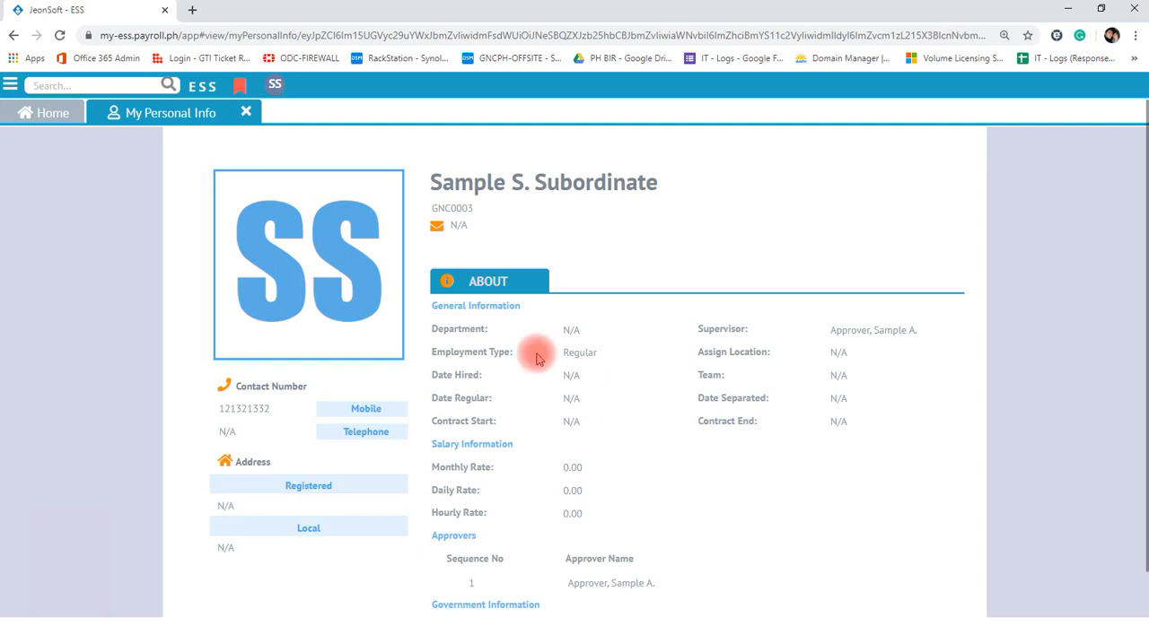
left_click(10, 87)
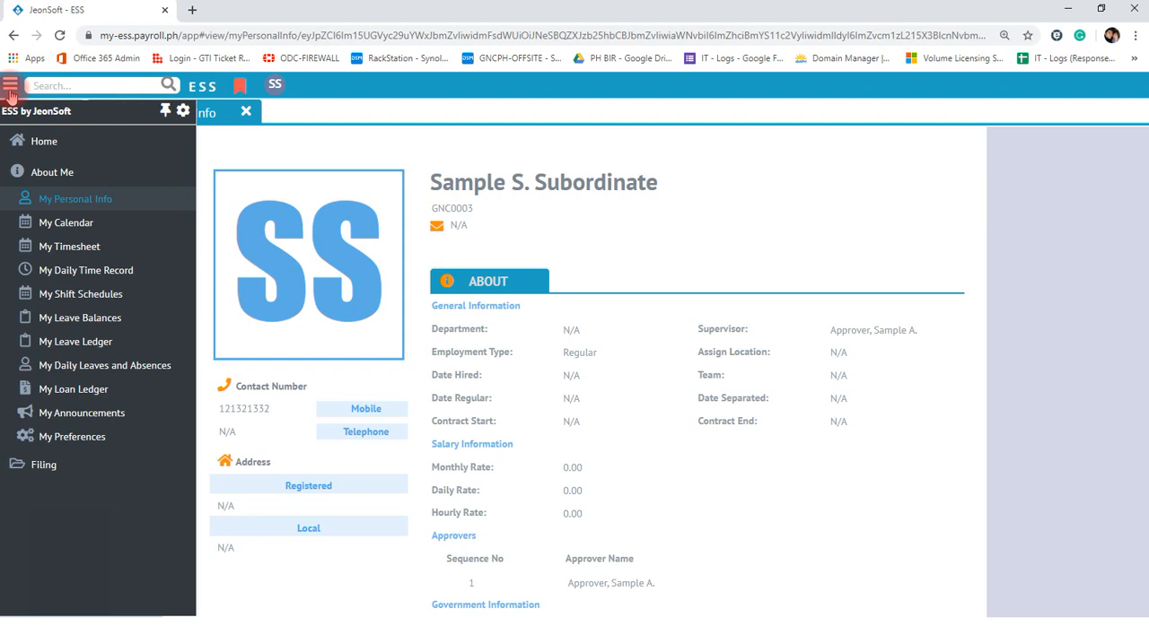
left_click(77, 231)
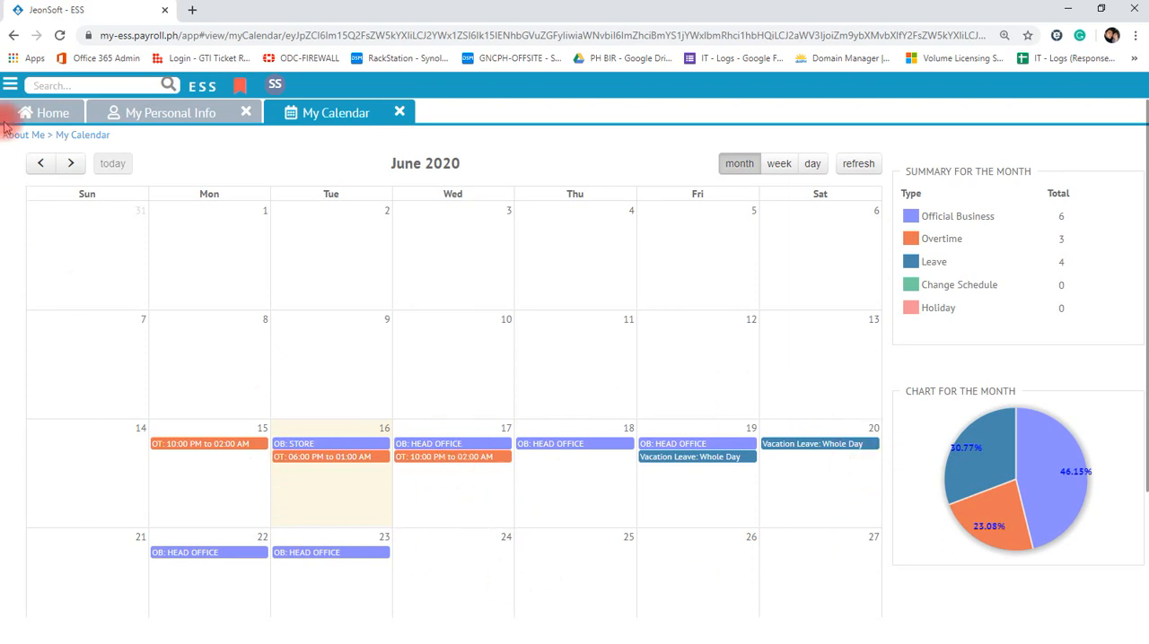
- Open the Schedules page from the Filing section
left_click(10, 84)
left_click(59, 256)
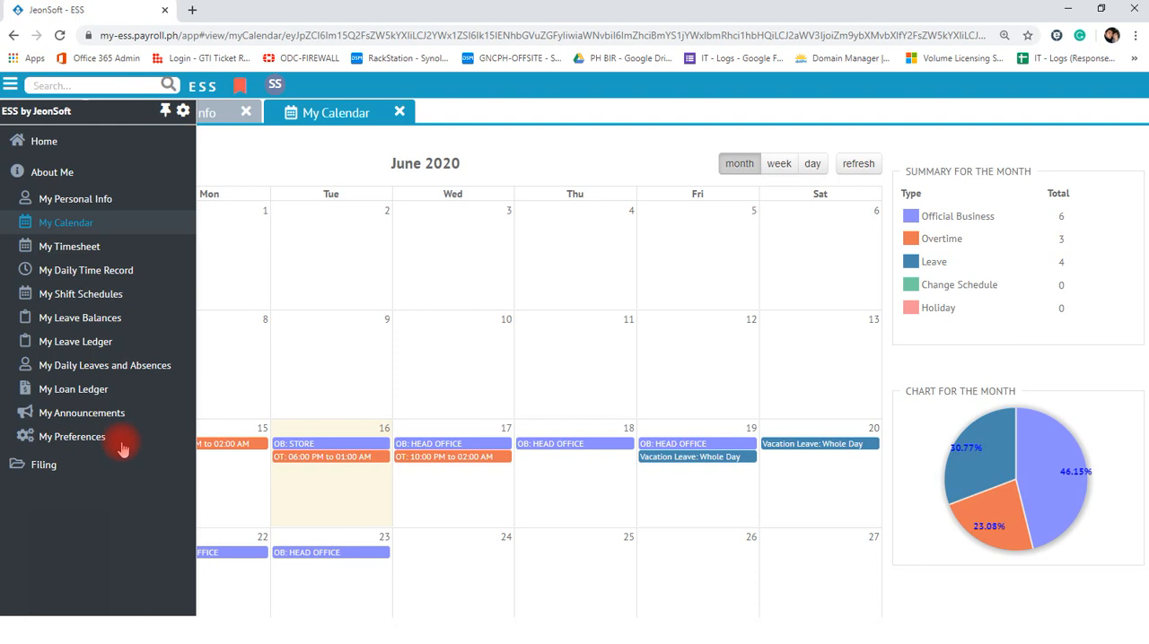
left_click(41, 175)
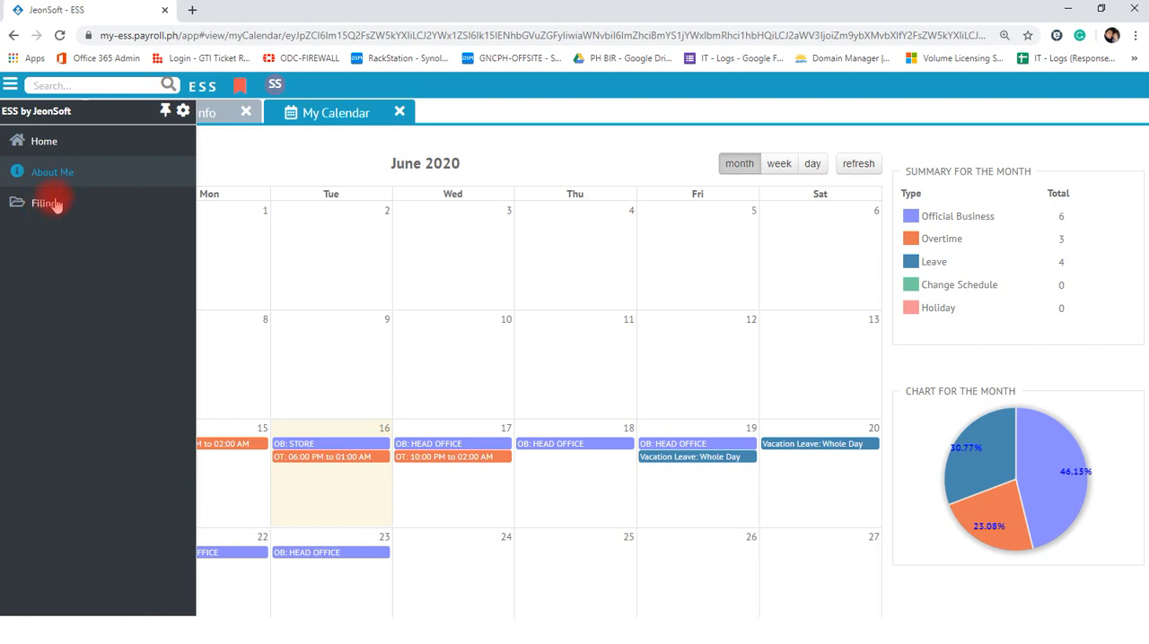
left_click(55, 204)
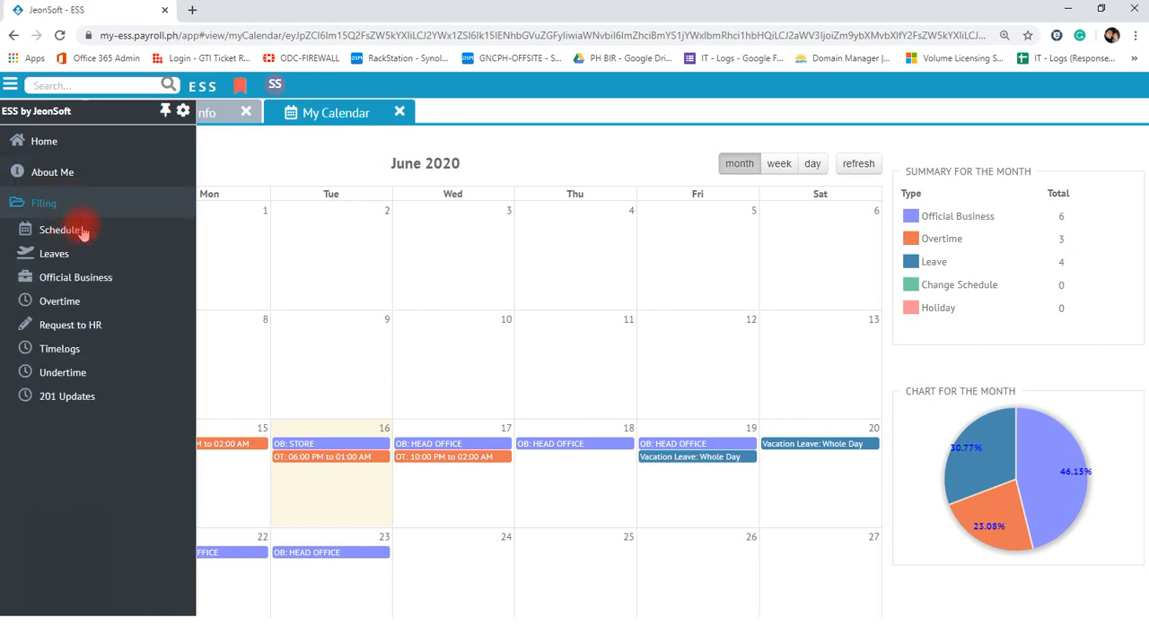
left_click(80, 235)
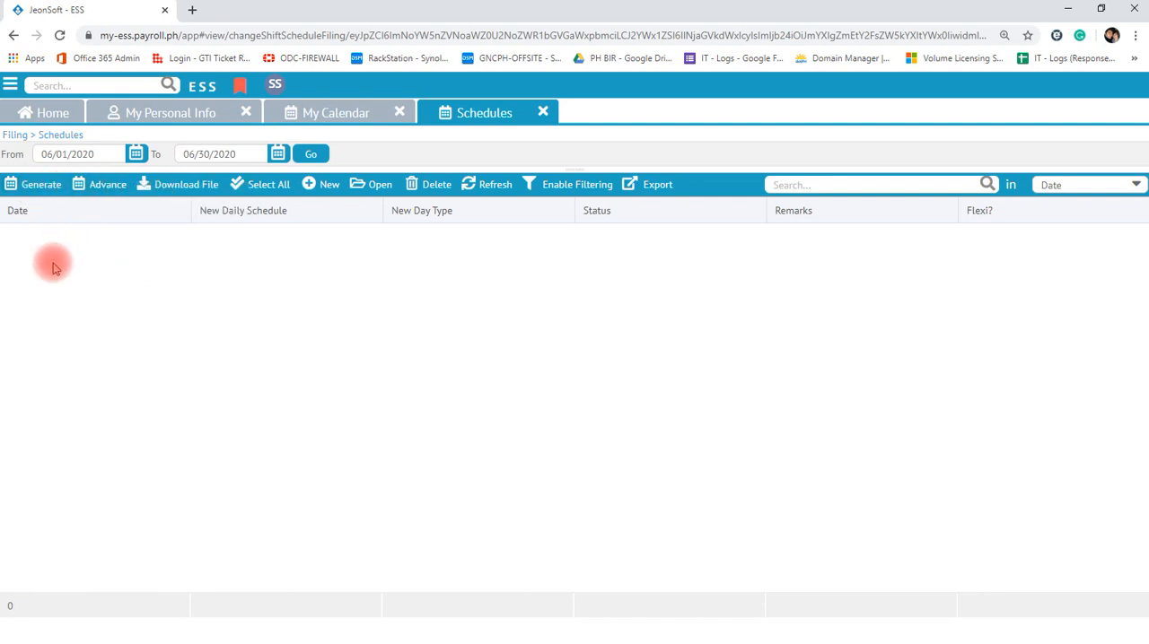
- Start a Generate Shift Schedule filing with 10:00a-9:00p as the new schedule
left_click(29, 196)
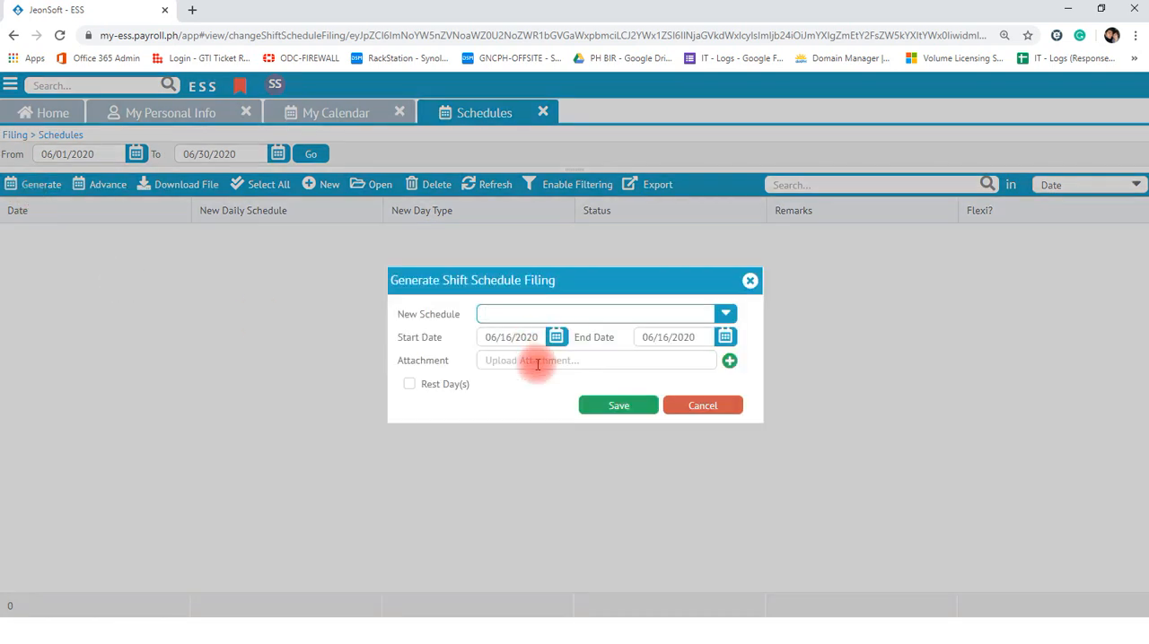
left_click(725, 313)
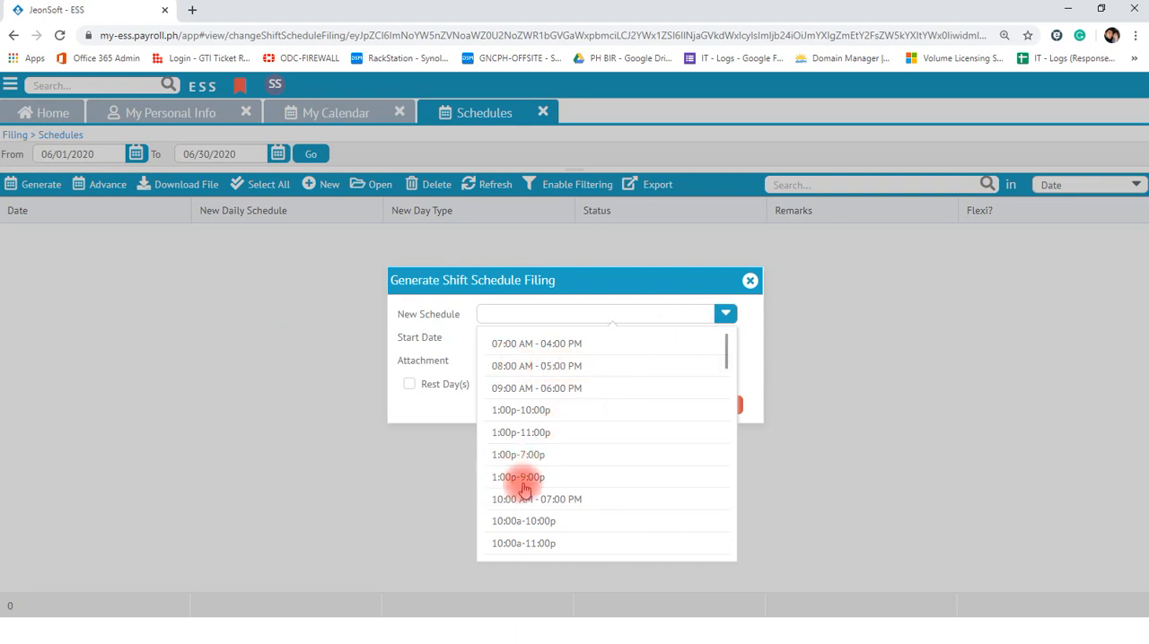
scroll(568, 480, "down", 2)
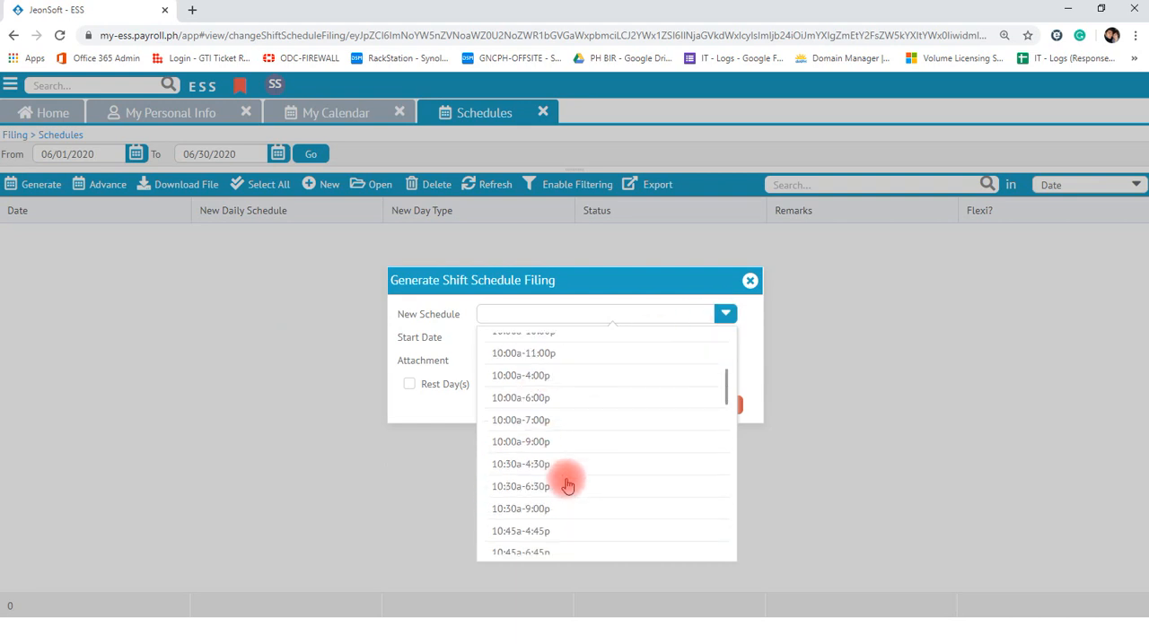
left_click(514, 444)
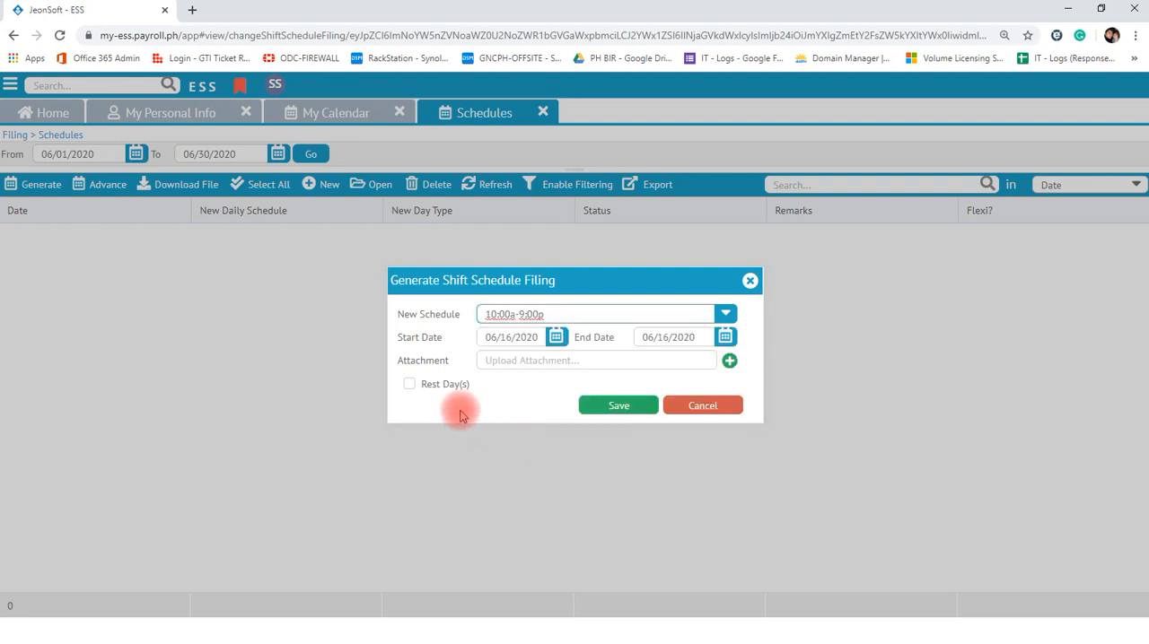
- Set the generated filing's start date to 07/01/2020 and end date to 07/31/2020, and discard it without saving
left_click(556, 339)
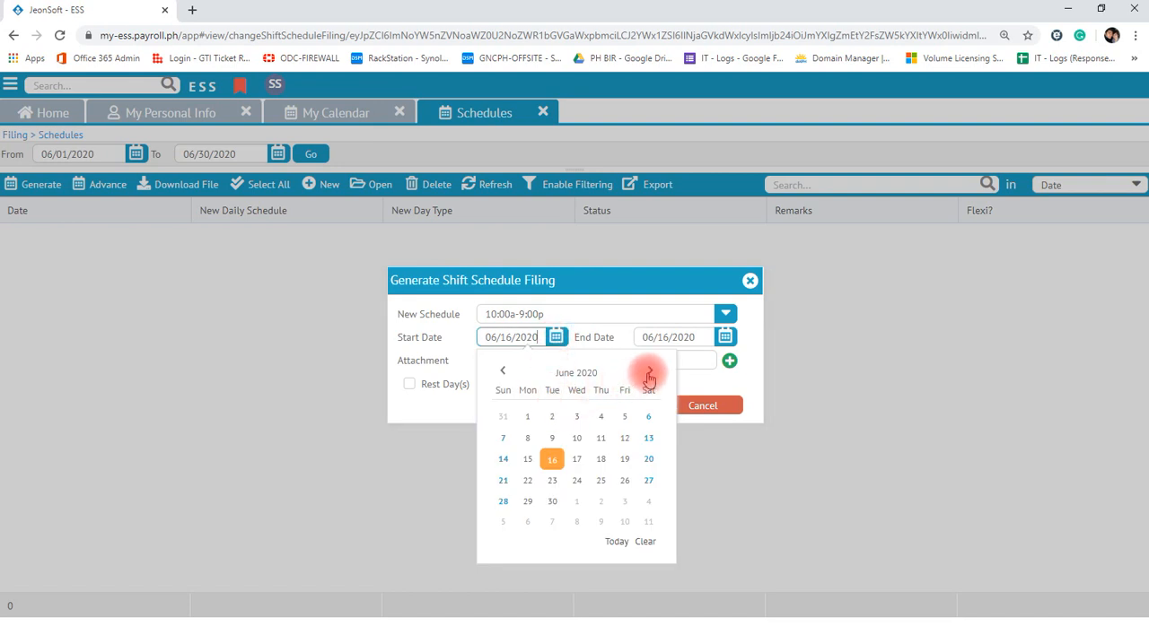
left_click(647, 373)
left_click(576, 416)
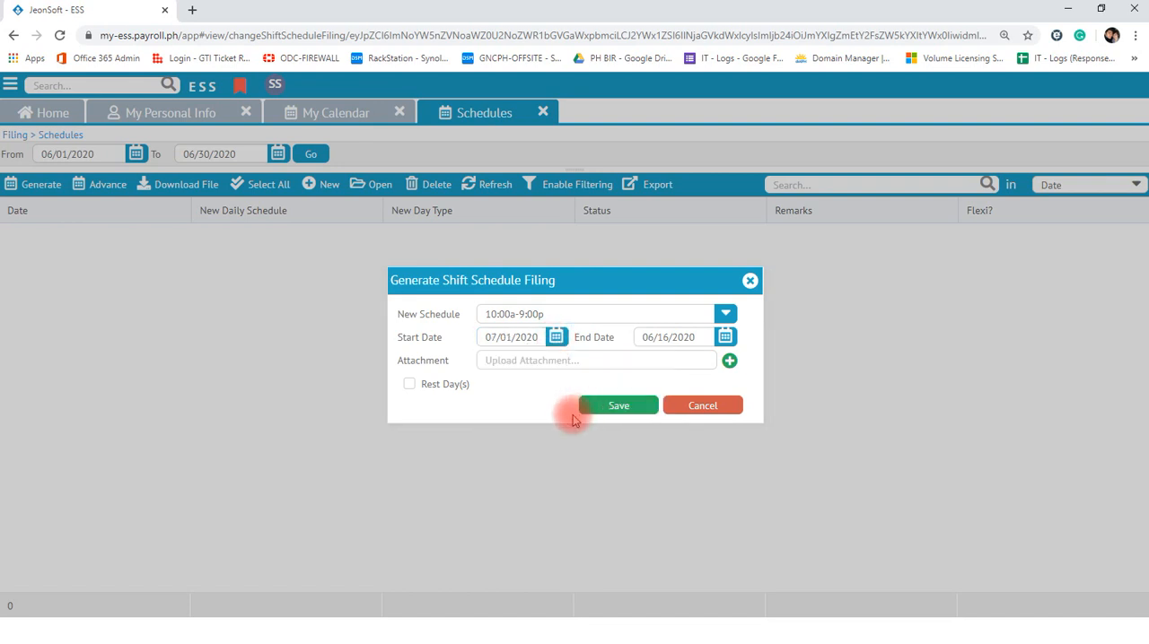
left_click(723, 339)
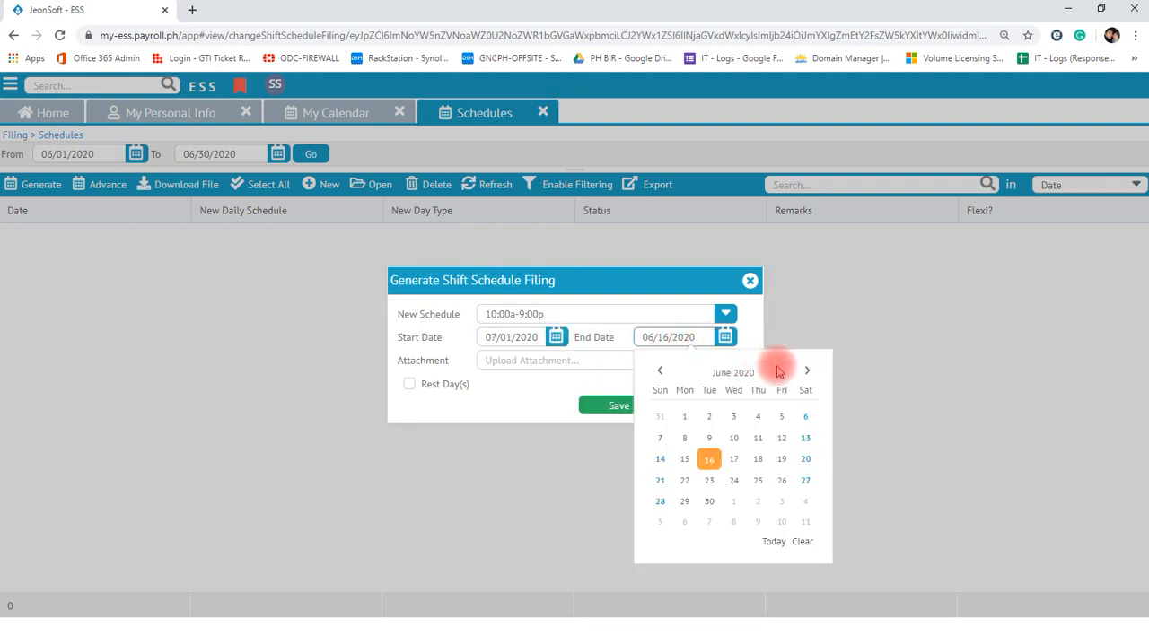
left_click(806, 370)
left_click(782, 502)
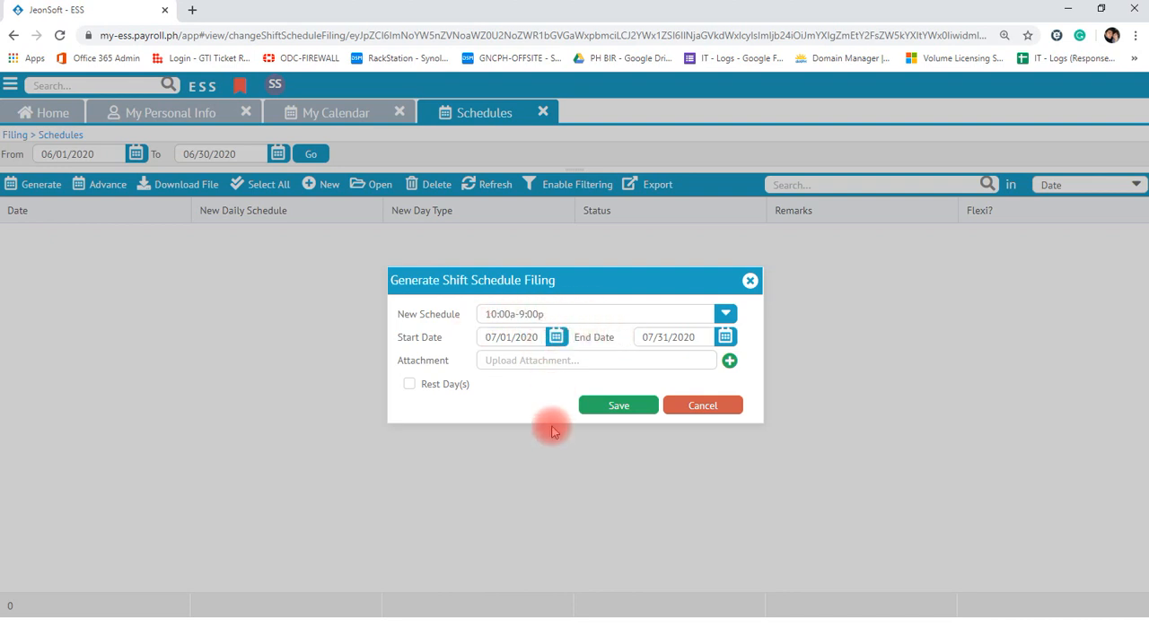
left_click(688, 410)
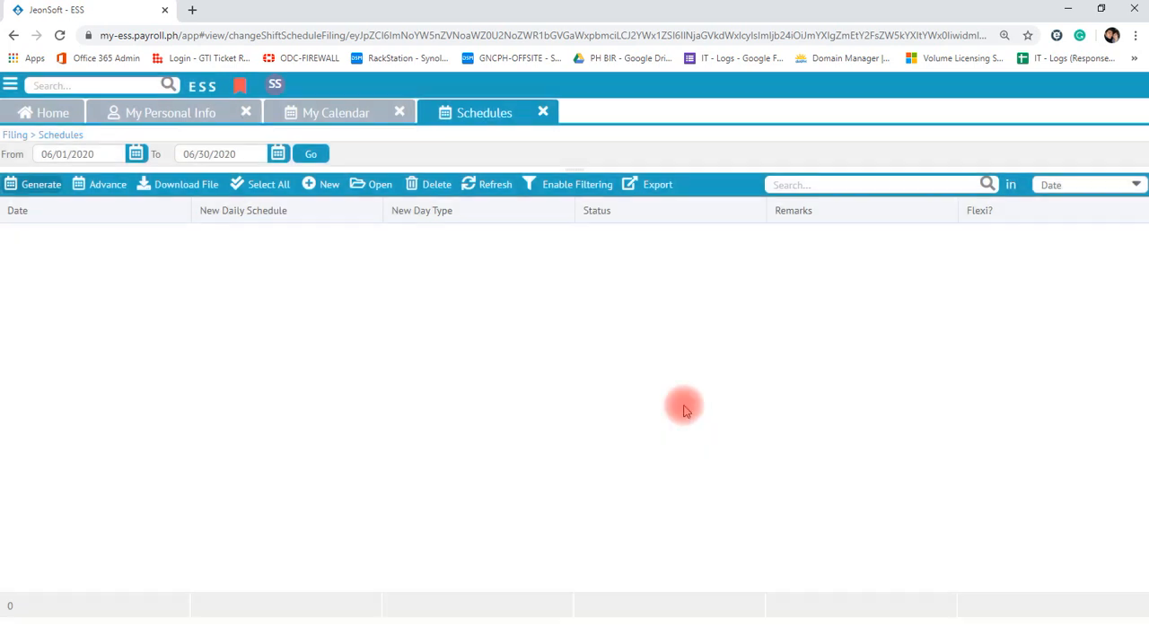
- Start an Advance Shift Schedule filing covering 07/01/2020 to 07/31/2020
left_click(92, 198)
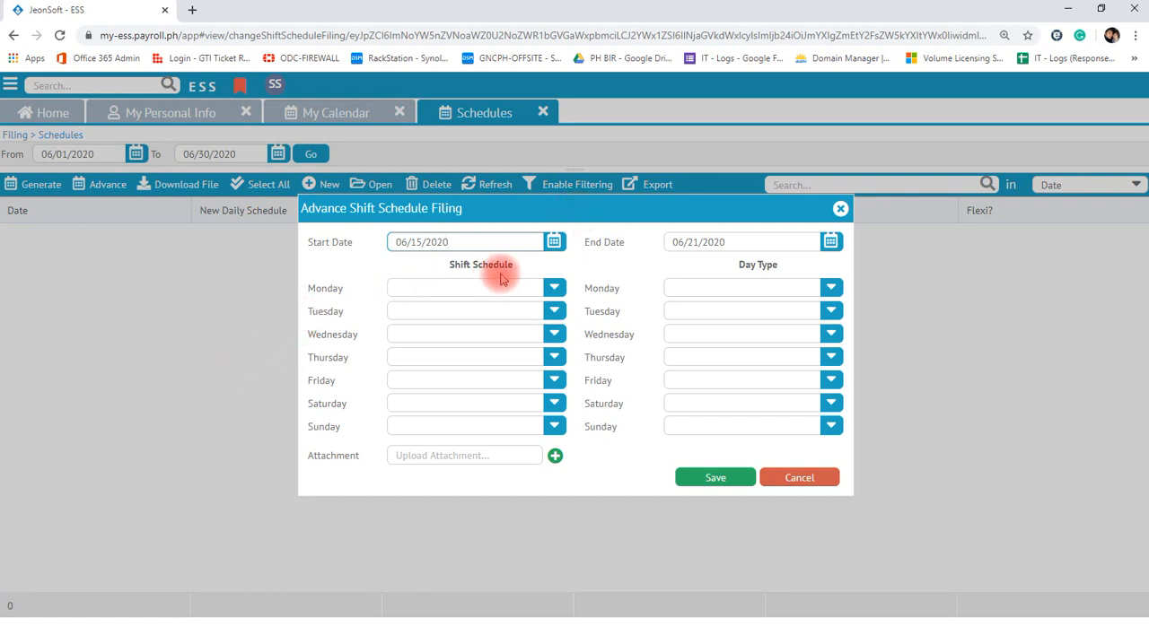
left_click(553, 243)
left_click(560, 277)
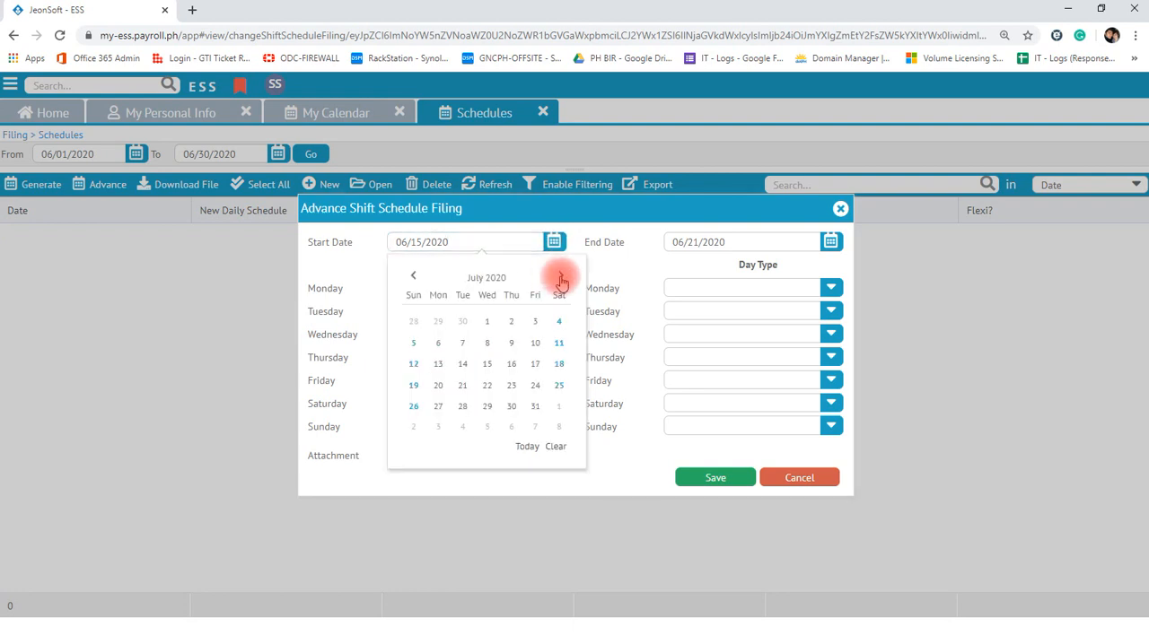
left_click(486, 324)
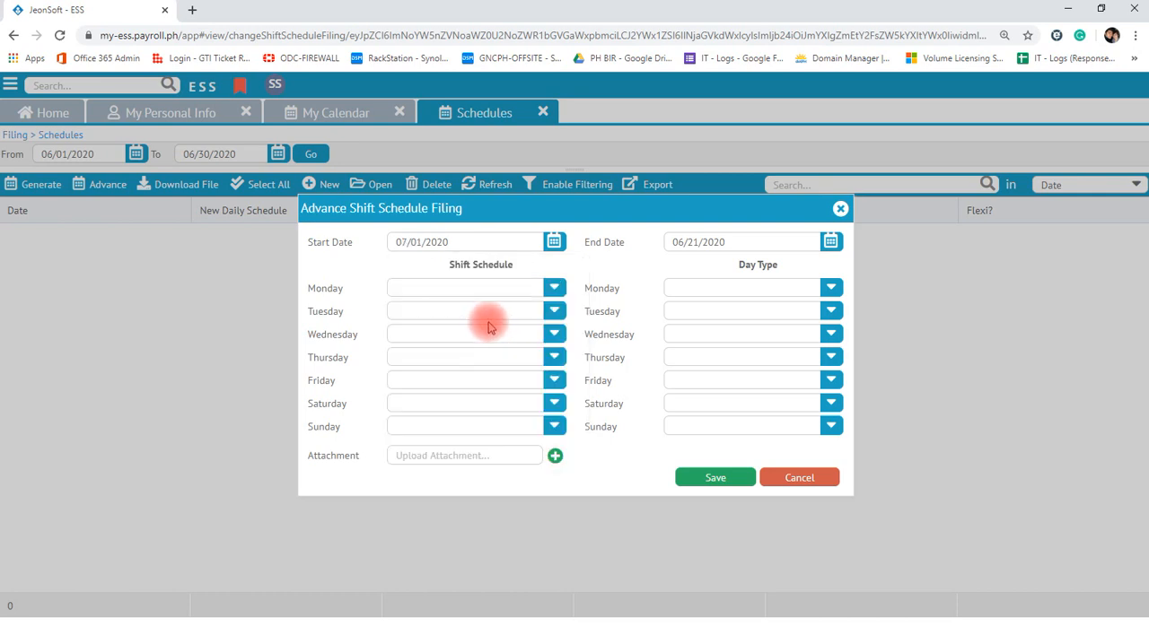
left_click(830, 242)
left_click(837, 278)
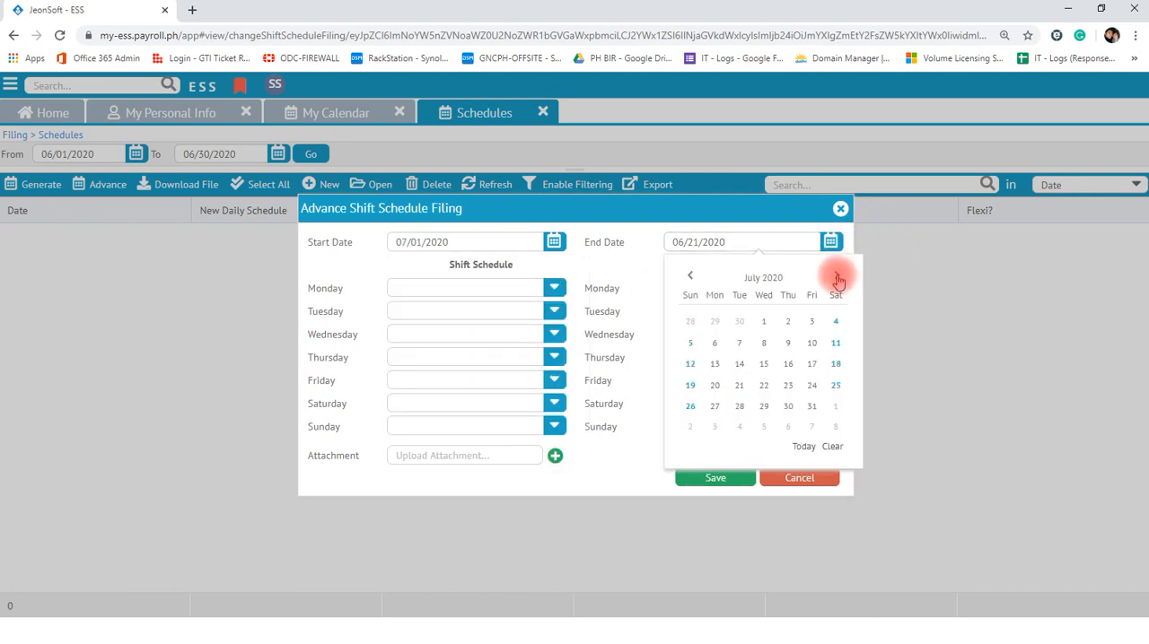
left_click(811, 405)
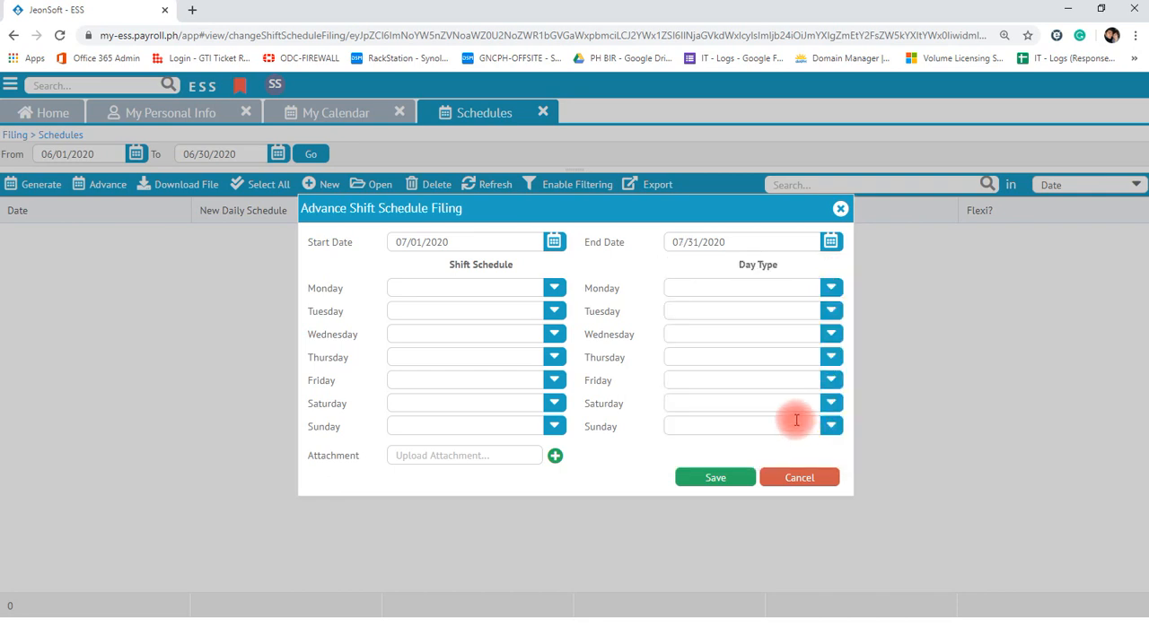
- Set the shift schedule to 10:00a-10:00p for Monday and 10:00a-4:00p for Tuesday
left_click(553, 288)
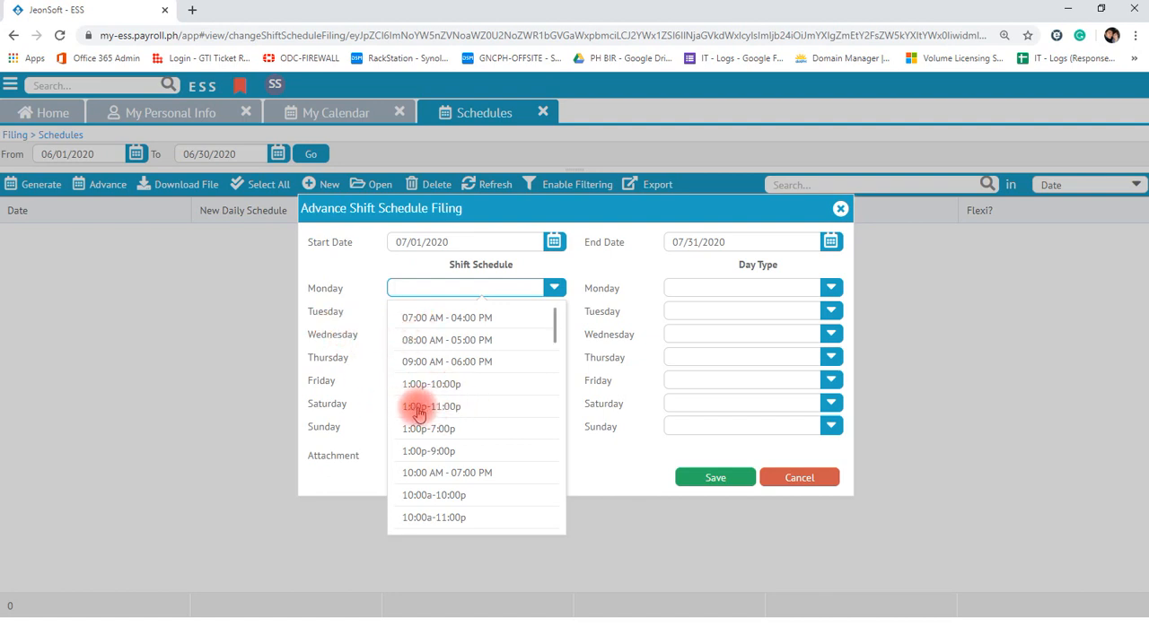
scroll(449, 440, "down", 1)
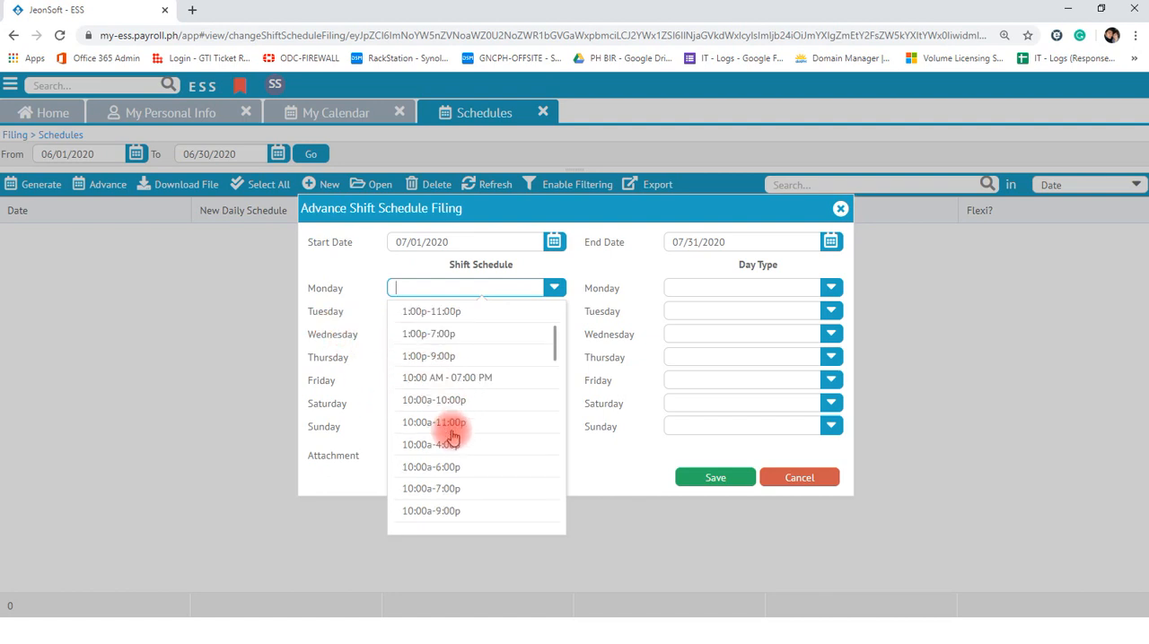
left_click(426, 398)
left_click(554, 311)
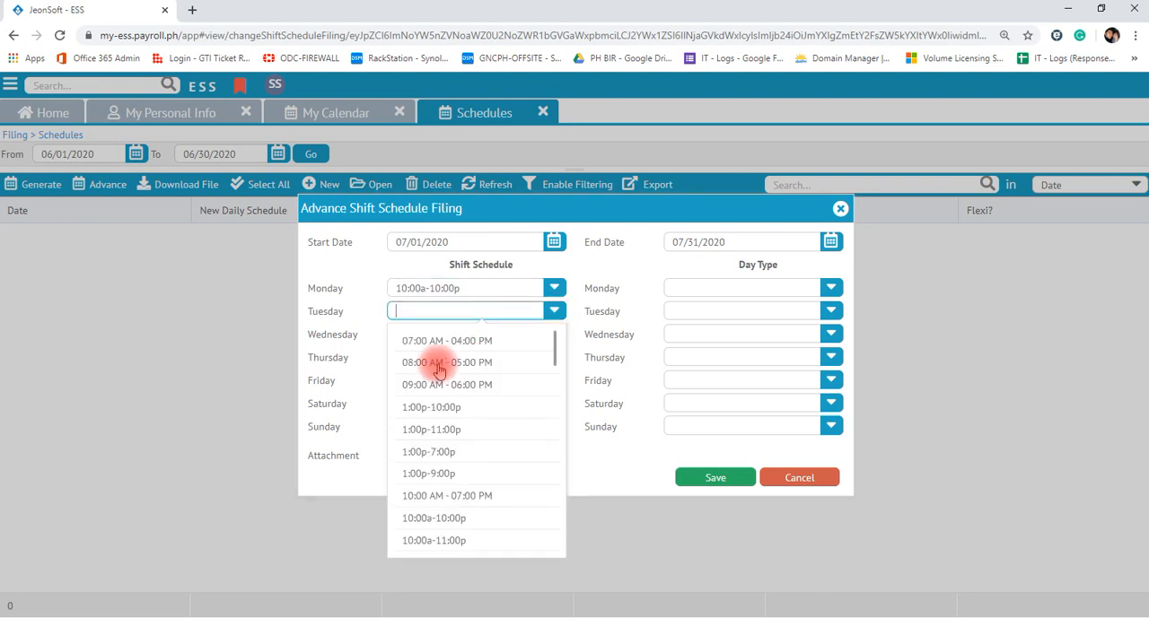
scroll(432, 429, "down", 2)
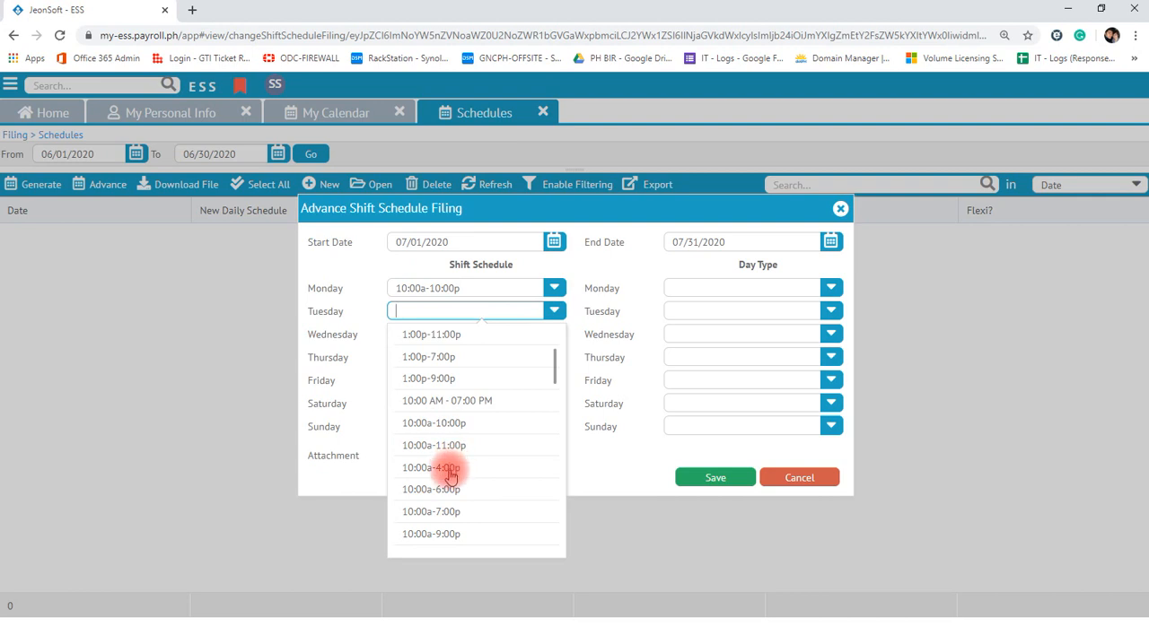
left_click(449, 470)
- Set the shift schedules to 1:00p-10:00p for Wednesday, 1:00p-11:00p for Thursday and 1:00p-9:00p for Friday
left_click(551, 332)
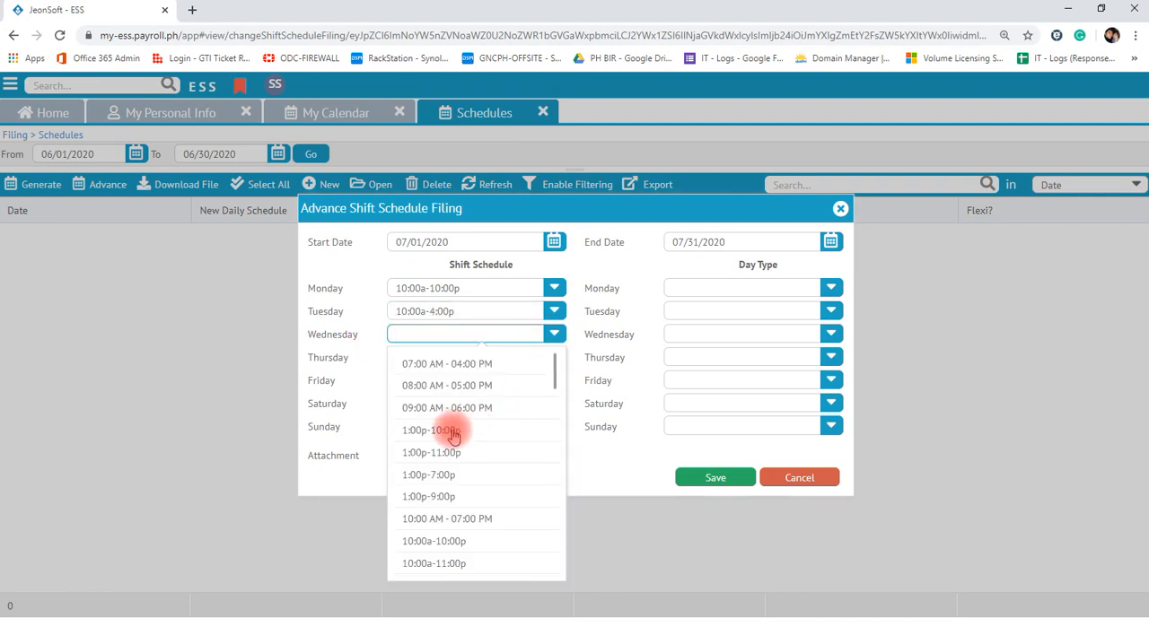
left_click(453, 435)
left_click(551, 358)
left_click(427, 475)
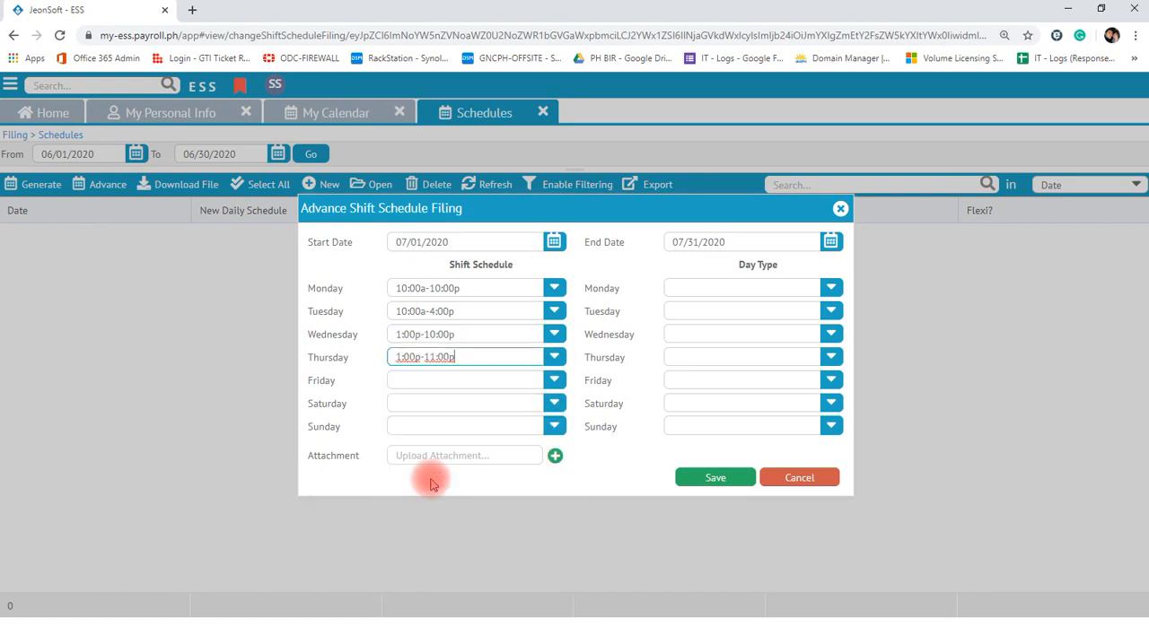
left_click(554, 379)
left_click(427, 285)
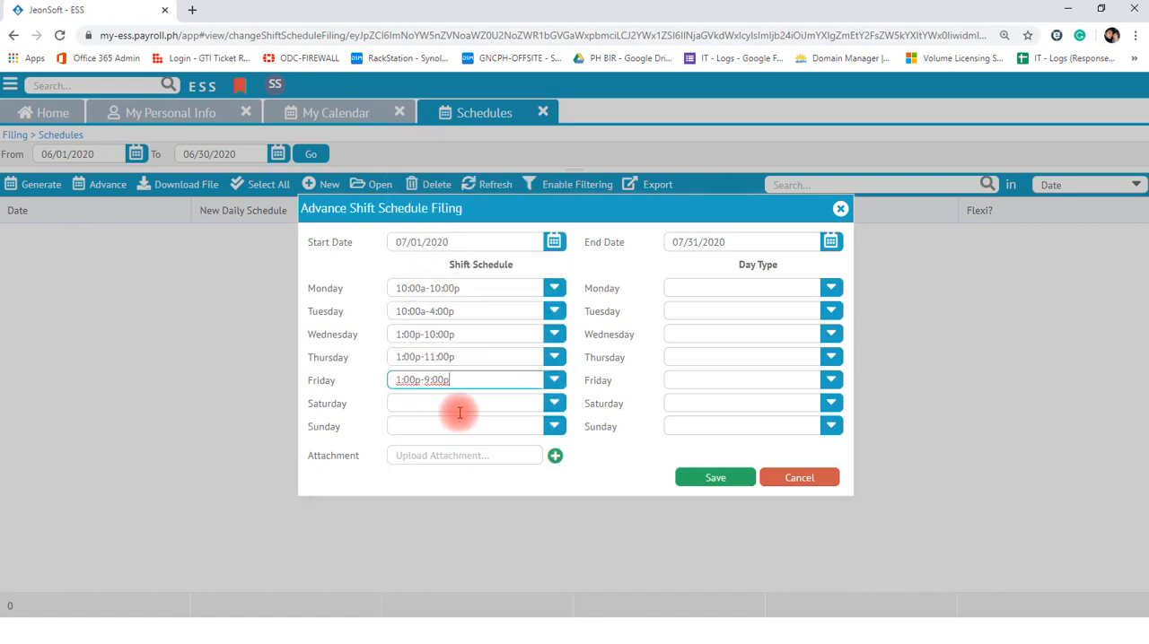
- Set Saturday's shift schedule to 10:00a-11:00p and the Monday, Tuesday and Wednesday day types to Regular Day
left_click(553, 403)
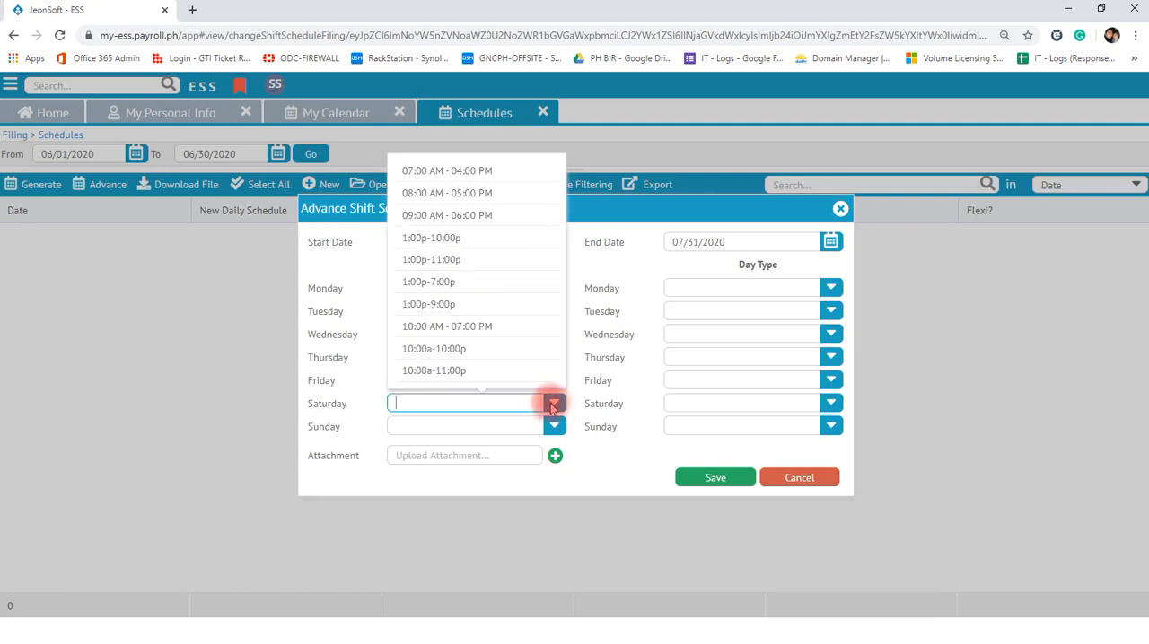
left_click(439, 369)
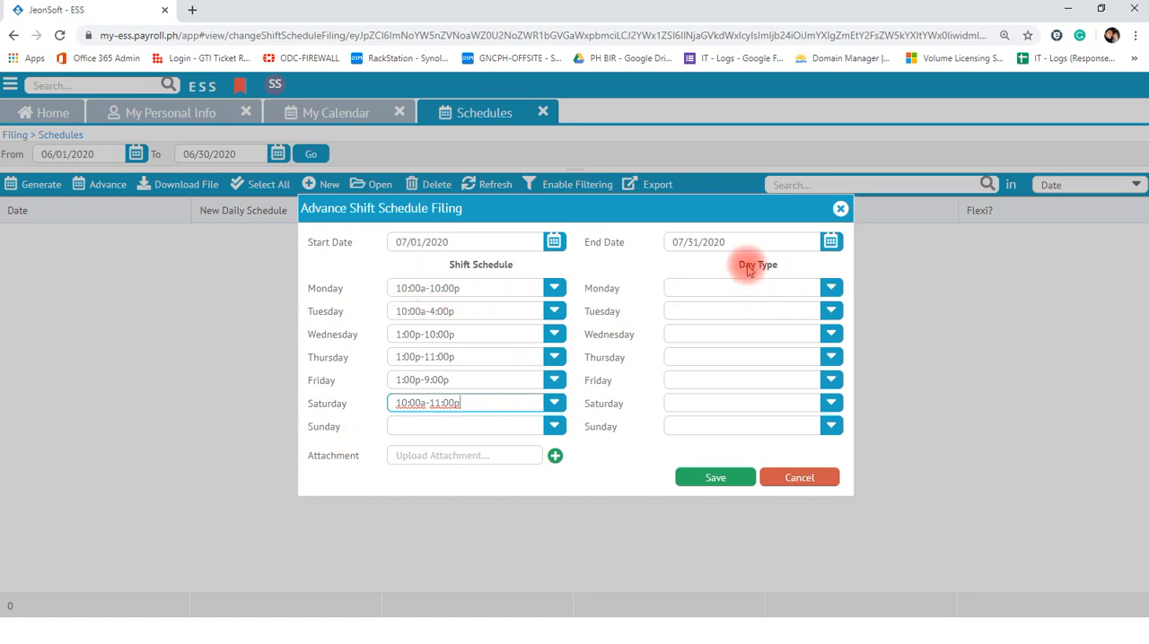
left_click(831, 288)
left_click(721, 319)
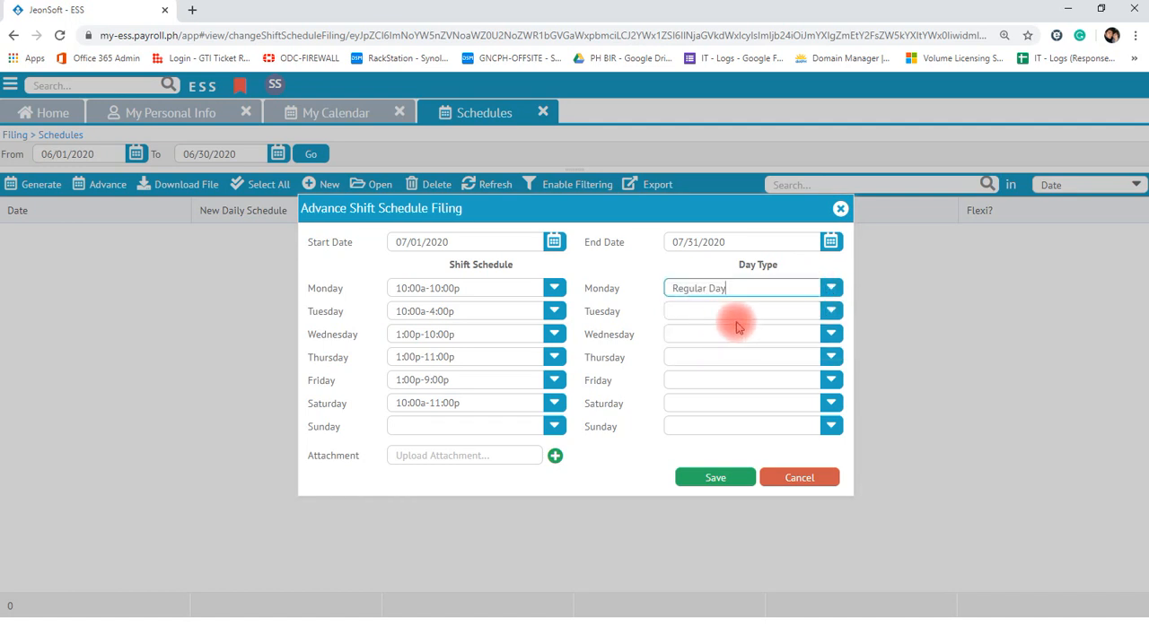
left_click(830, 311)
left_click(740, 338)
left_click(831, 334)
left_click(718, 364)
- Set the Thursday, Friday and Saturday day types to Regular Day, and choose Sunday's day type
left_click(831, 356)
left_click(762, 386)
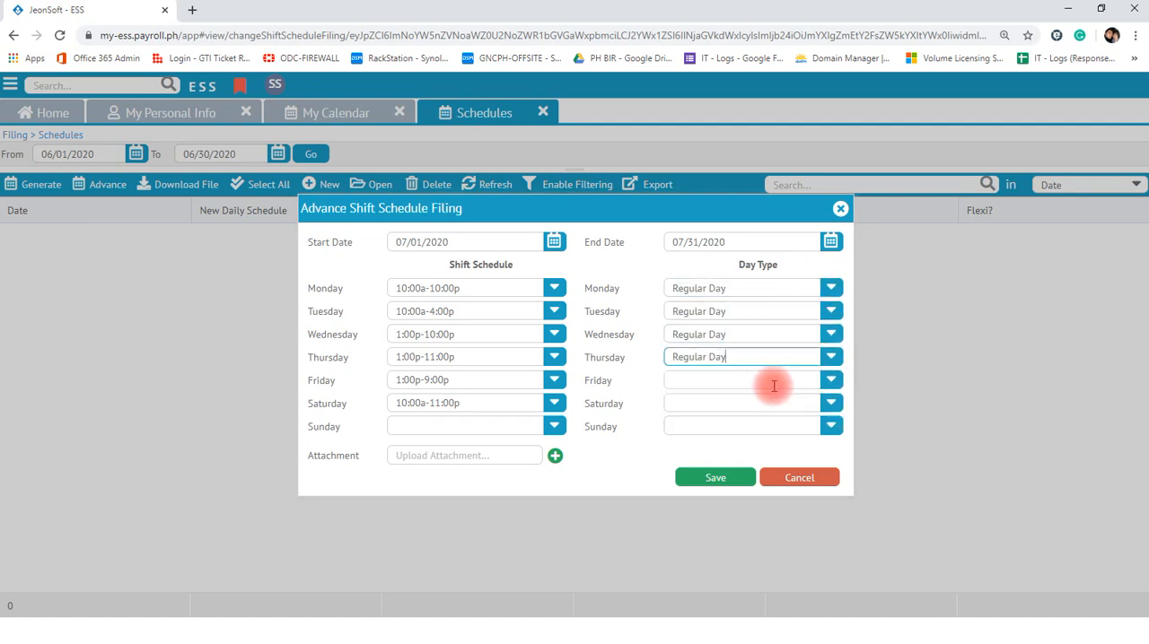
left_click(830, 380)
left_click(754, 404)
left_click(831, 404)
left_click(726, 430)
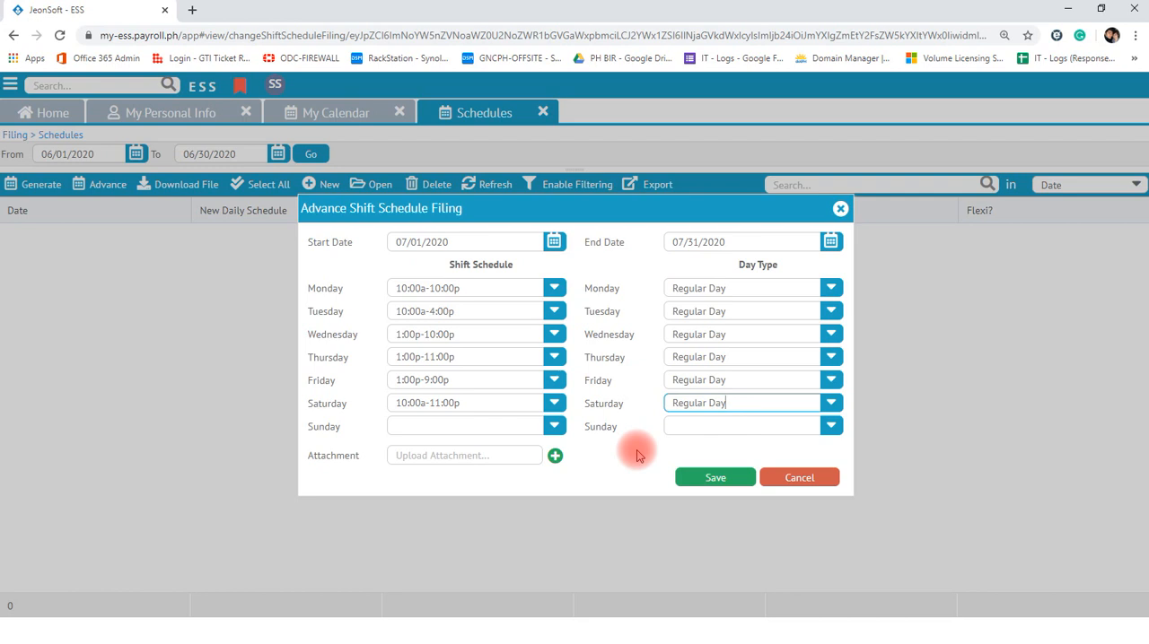
left_click(831, 427)
left_click(732, 450)
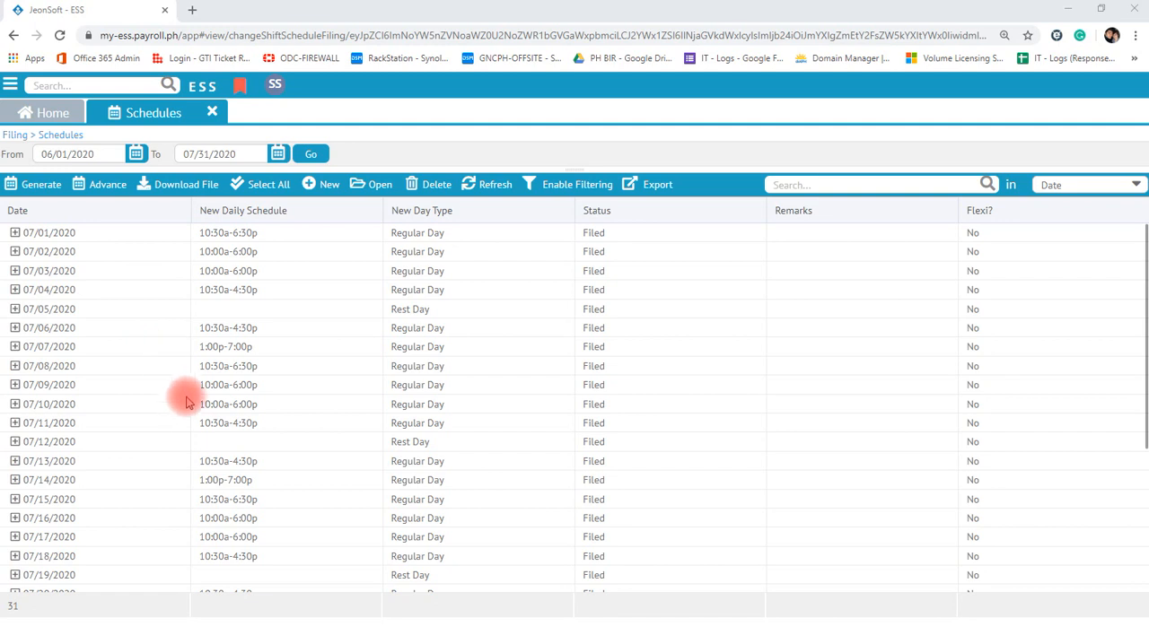
- Look over the filed July shift schedules, close them, and start a new leave filing
scroll(184, 422, "down", 3)
scroll(185, 467, "up", 3)
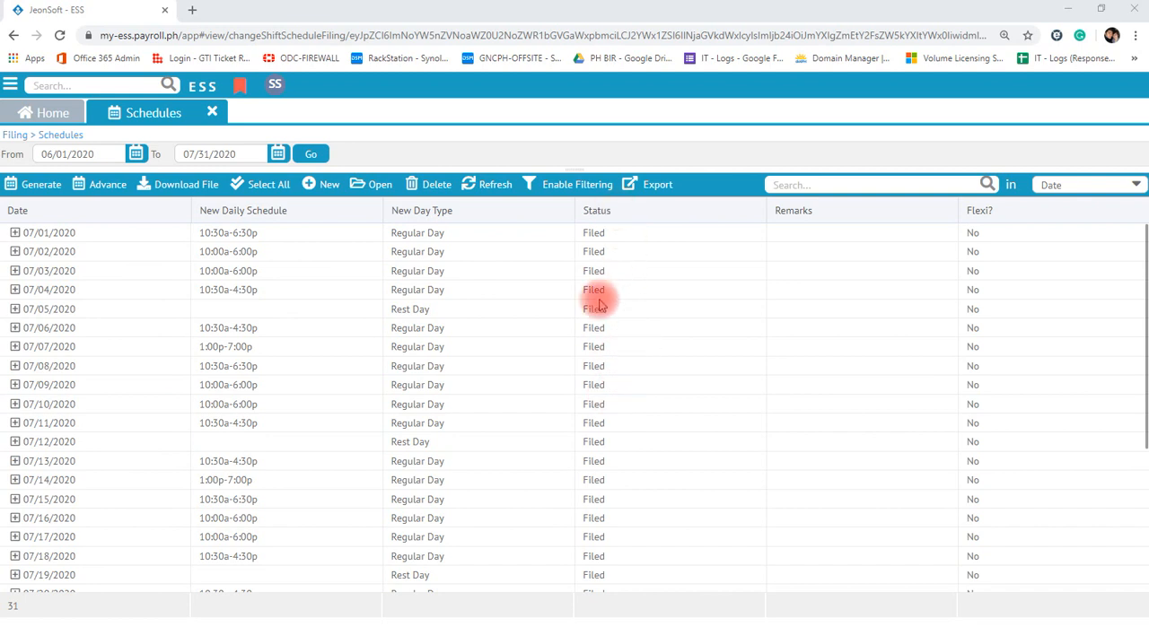
left_click(211, 112)
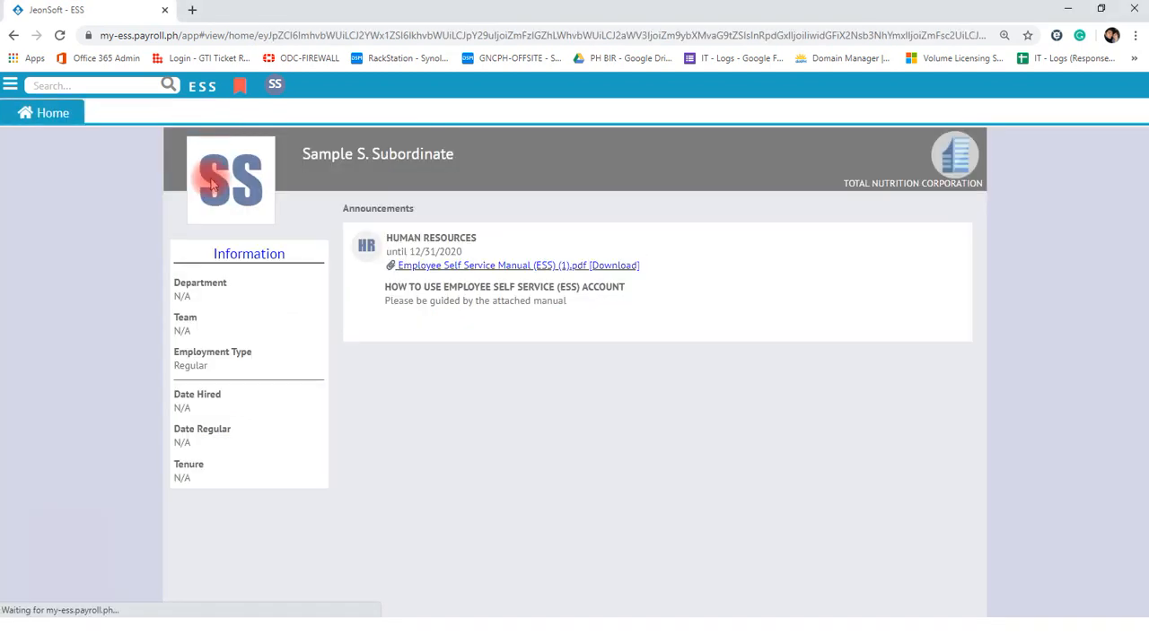
left_click(10, 84)
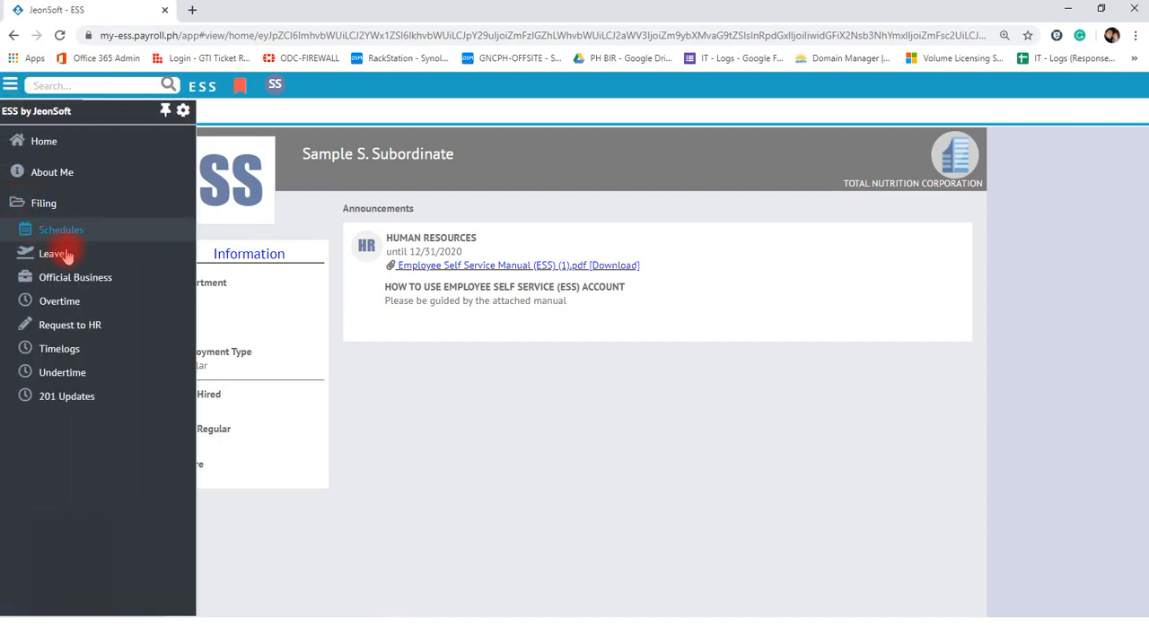
left_click(54, 254)
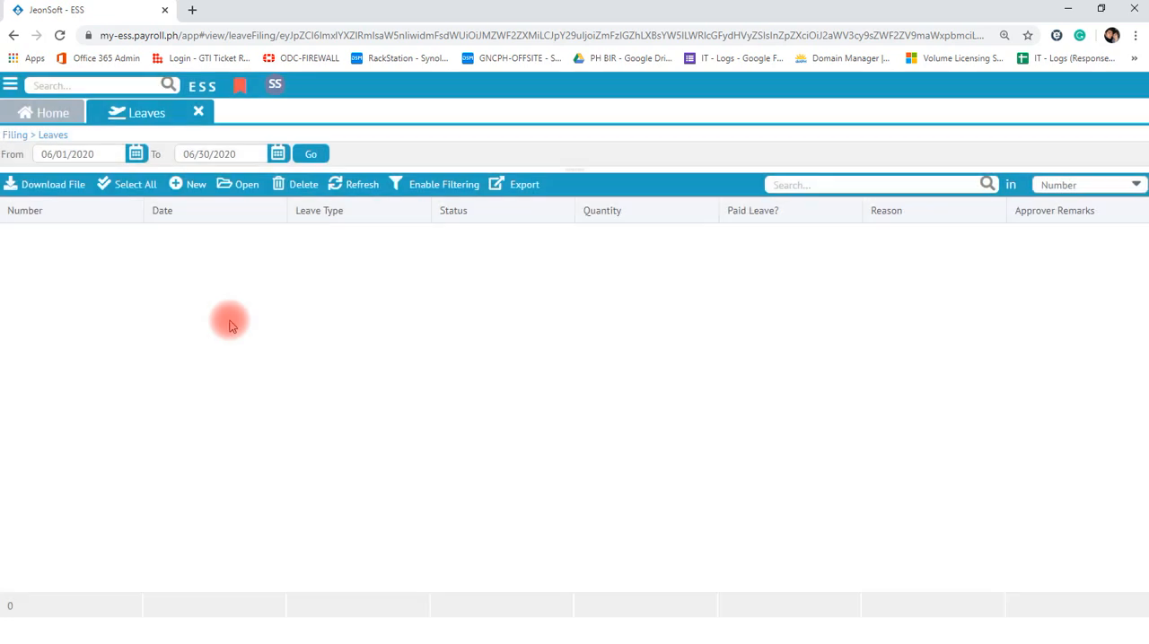
left_click(192, 188)
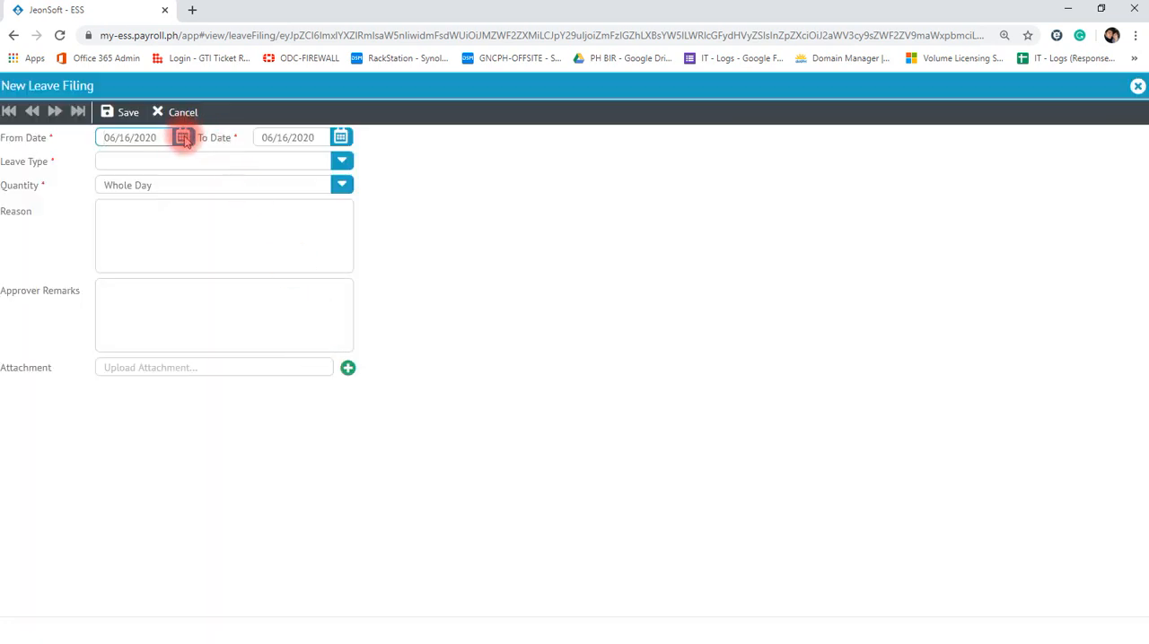
- Set the leave filing's From Date and To Date to 06/19/2020
left_click(183, 137)
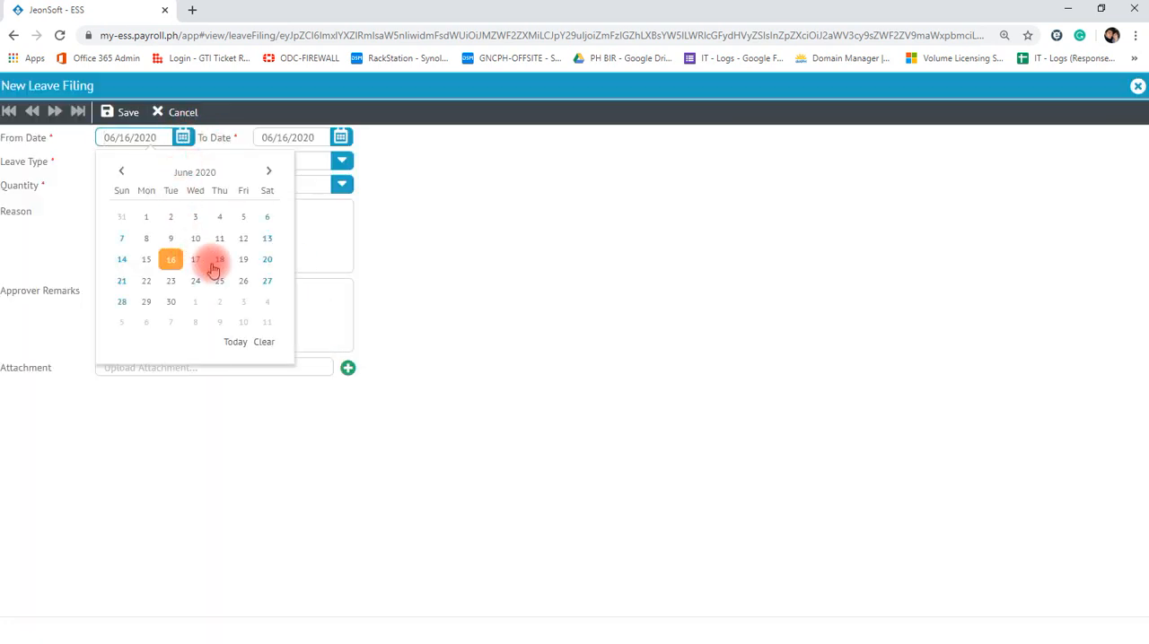
left_click(243, 259)
left_click(340, 138)
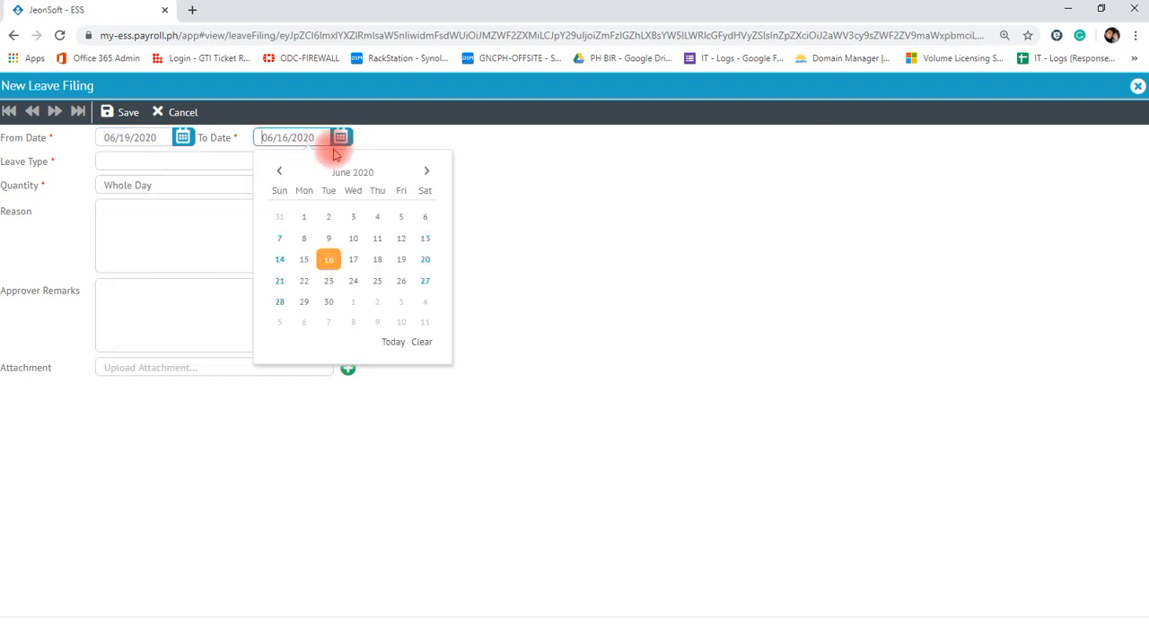
left_click(400, 260)
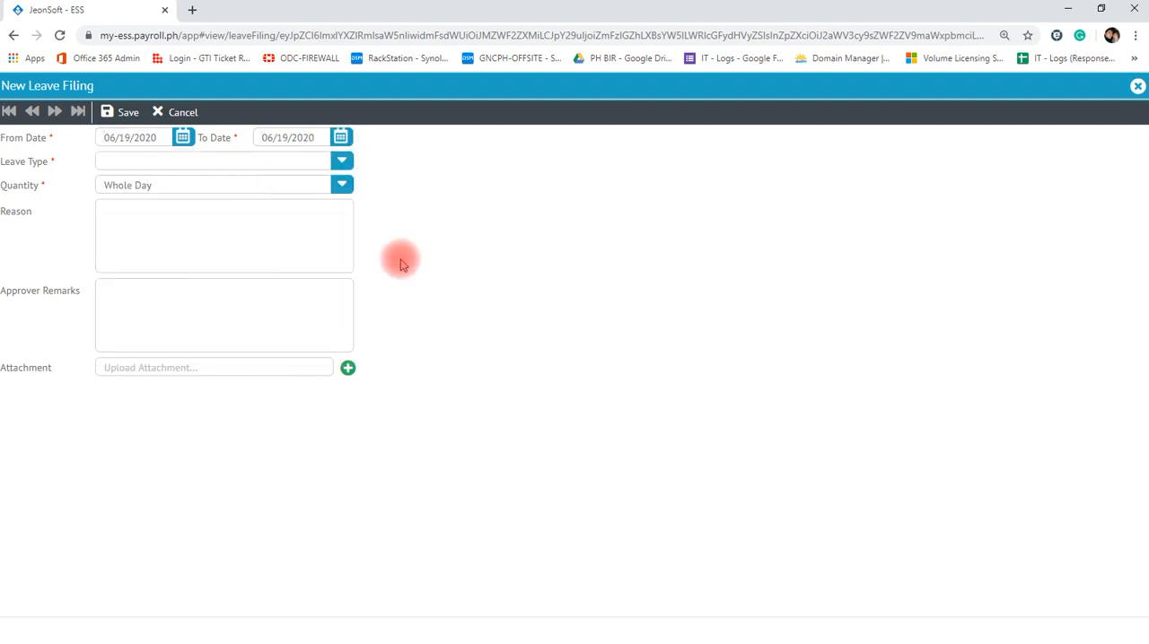
- Set the leave type to Vacation Leave and enter "Testing VL" as the reason
left_click(340, 161)
left_click(178, 215)
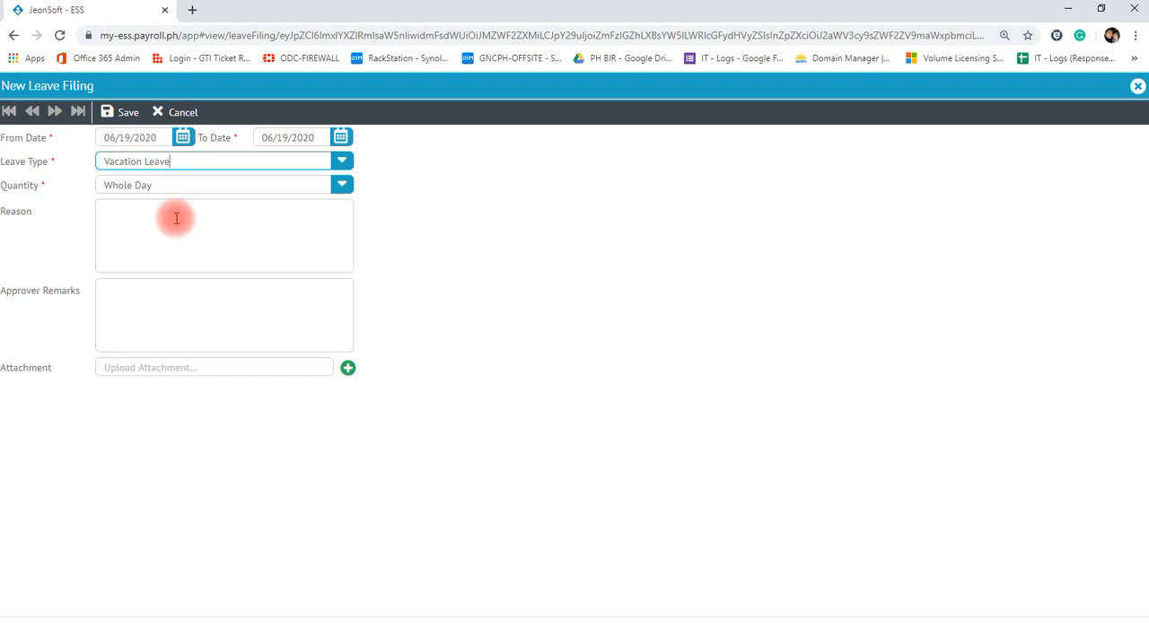
left_click(175, 219)
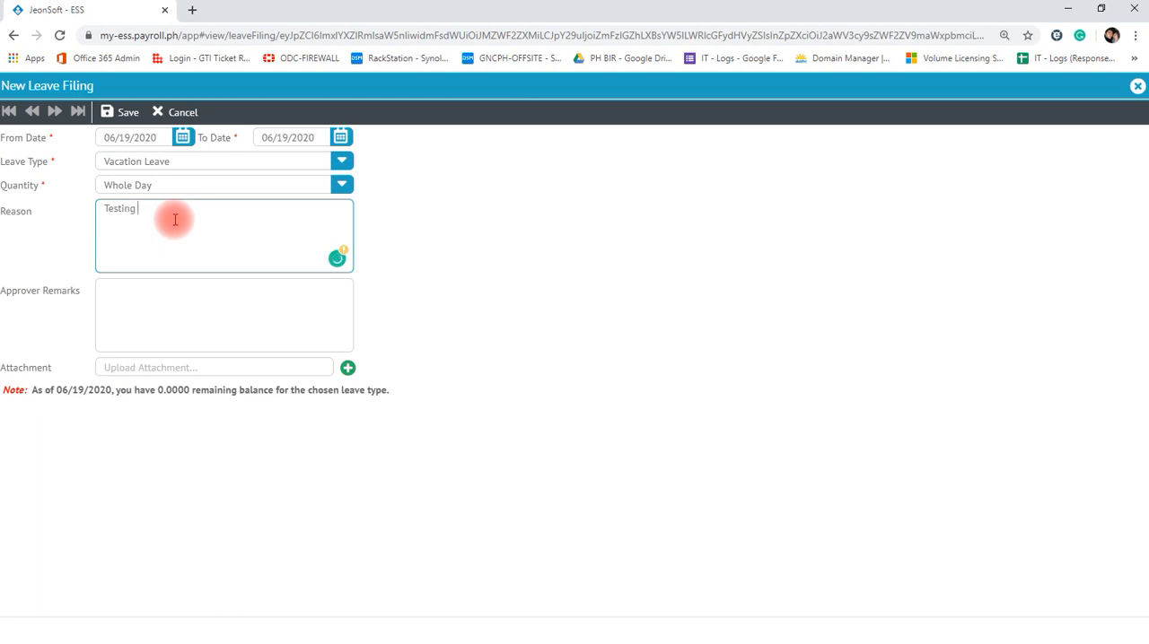
left_click(151, 298)
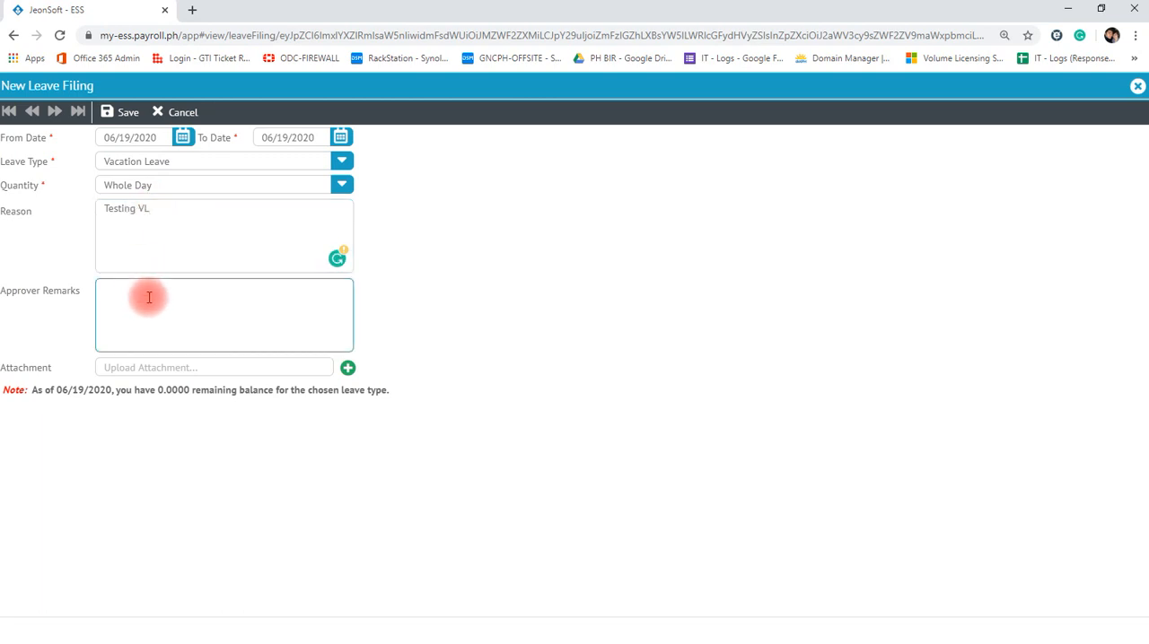
left_click(175, 368)
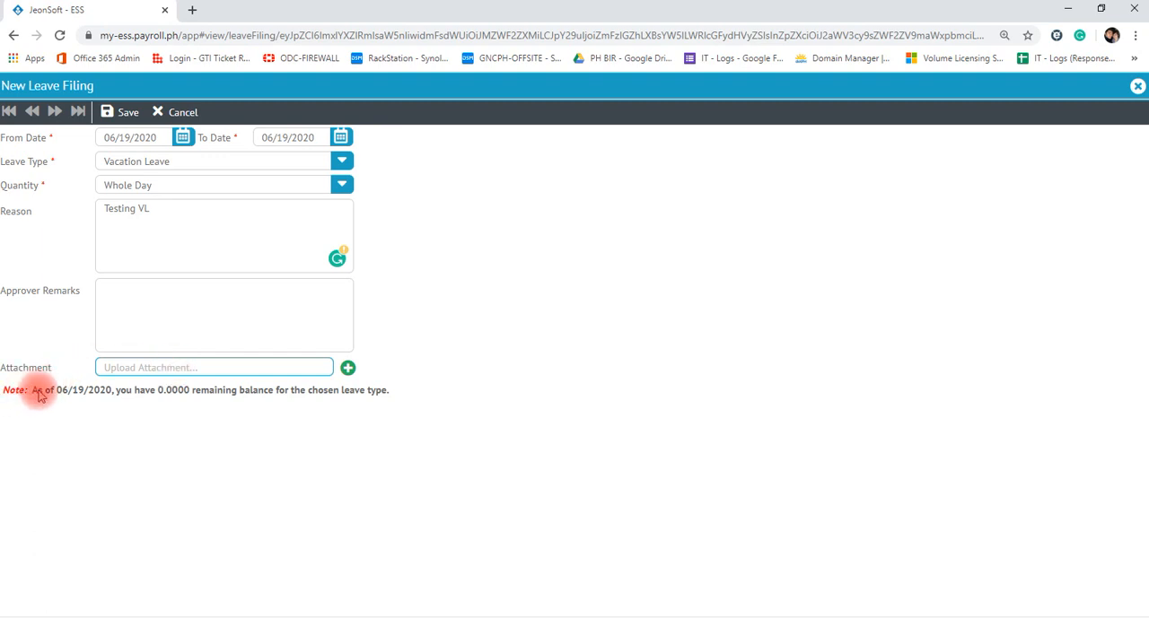
- Check the remaining leave balance note, save the vacation leave filing, and select its entry in the leaves list
left_click_drag(30, 391, 287, 420)
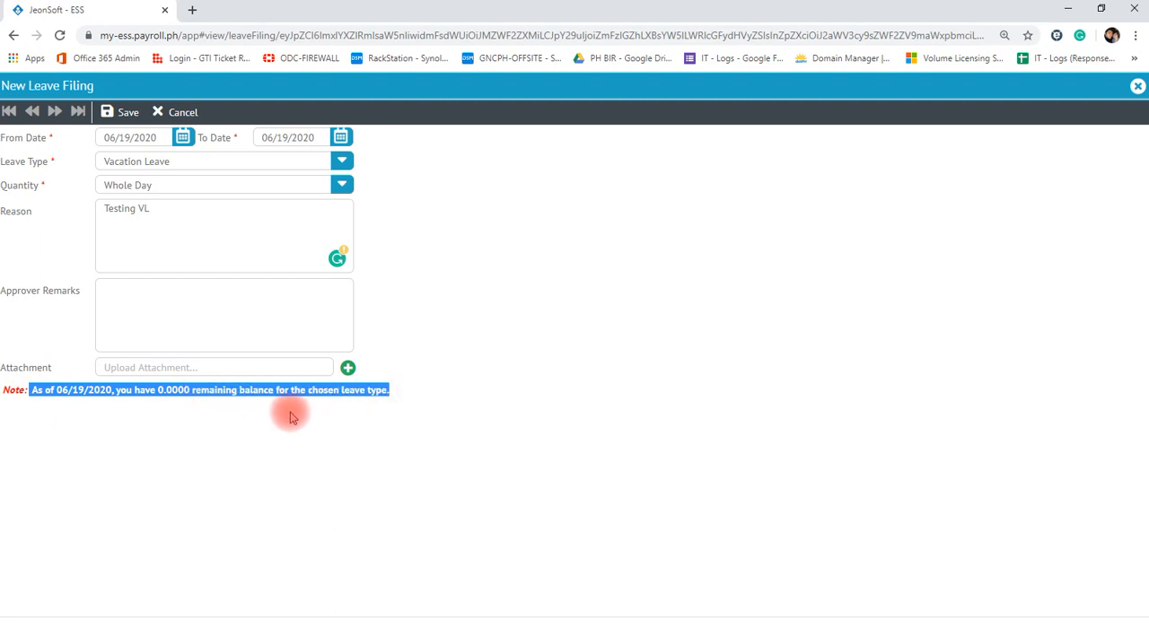
left_click(121, 124)
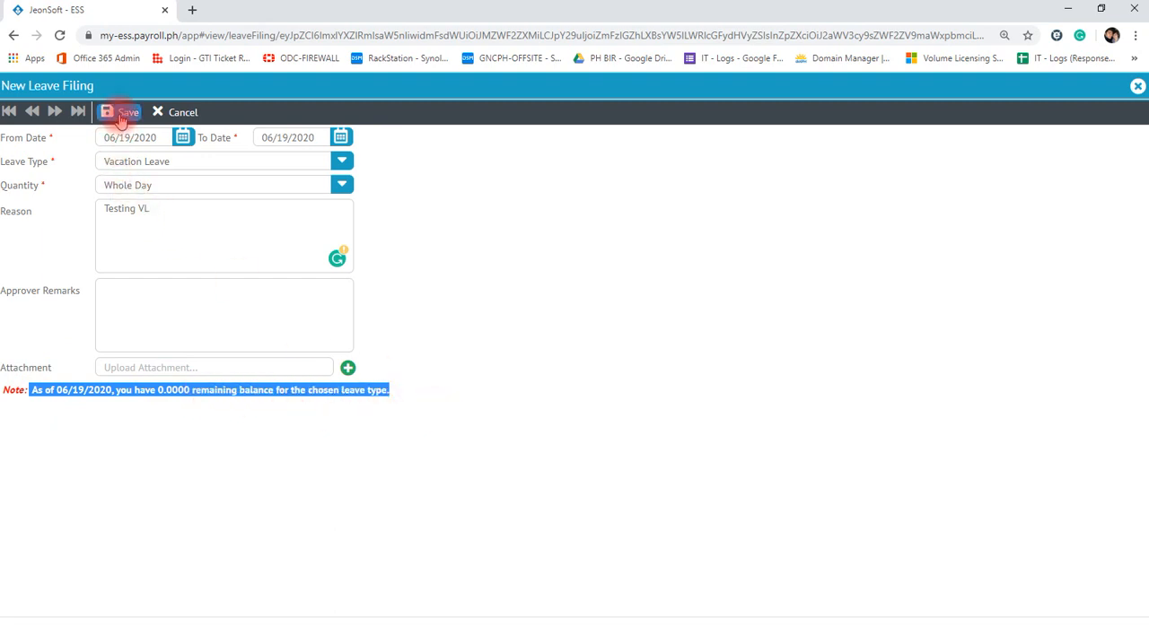
left_click(587, 380)
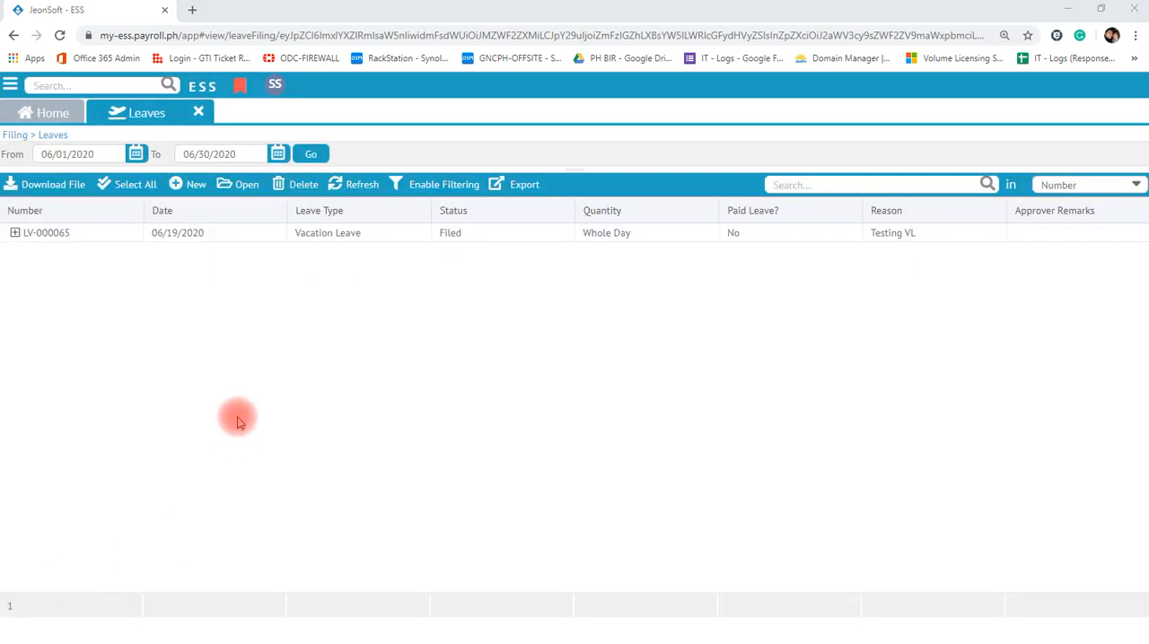
left_click(481, 237)
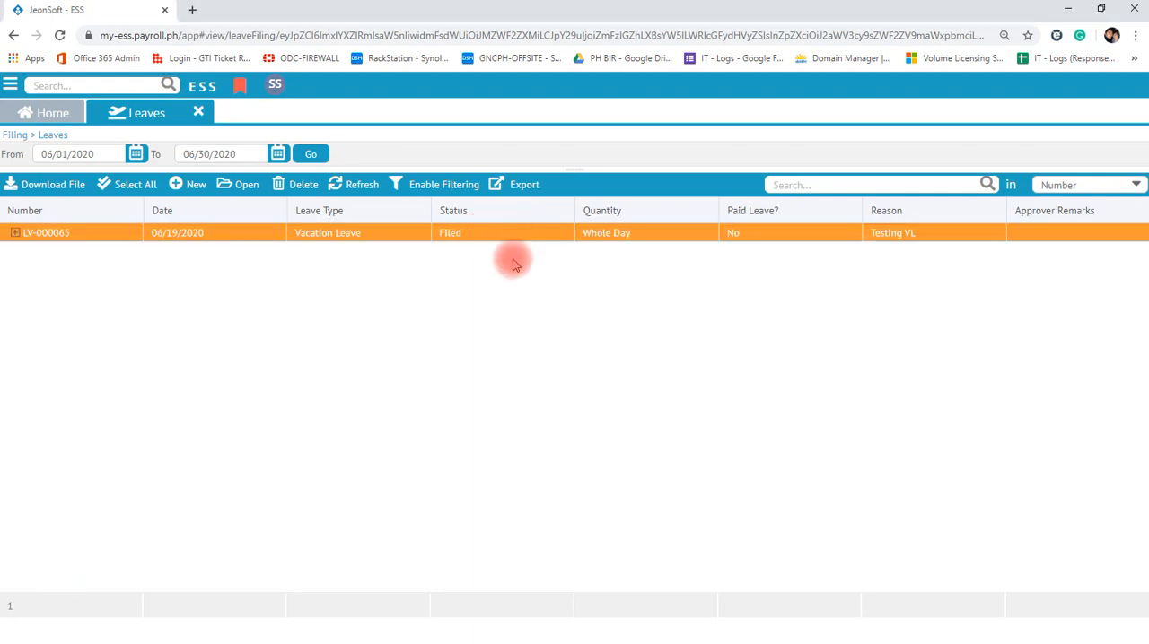
- Close the leave filings and start generating an Official Business (OB) filing
left_click(198, 113)
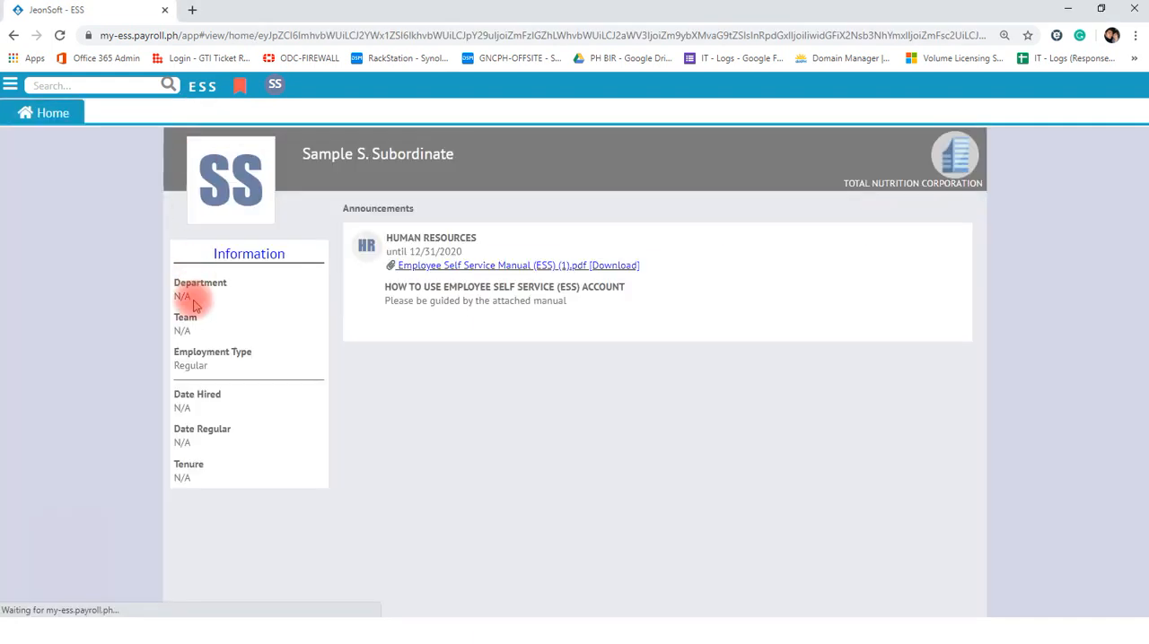
left_click(11, 87)
left_click(60, 286)
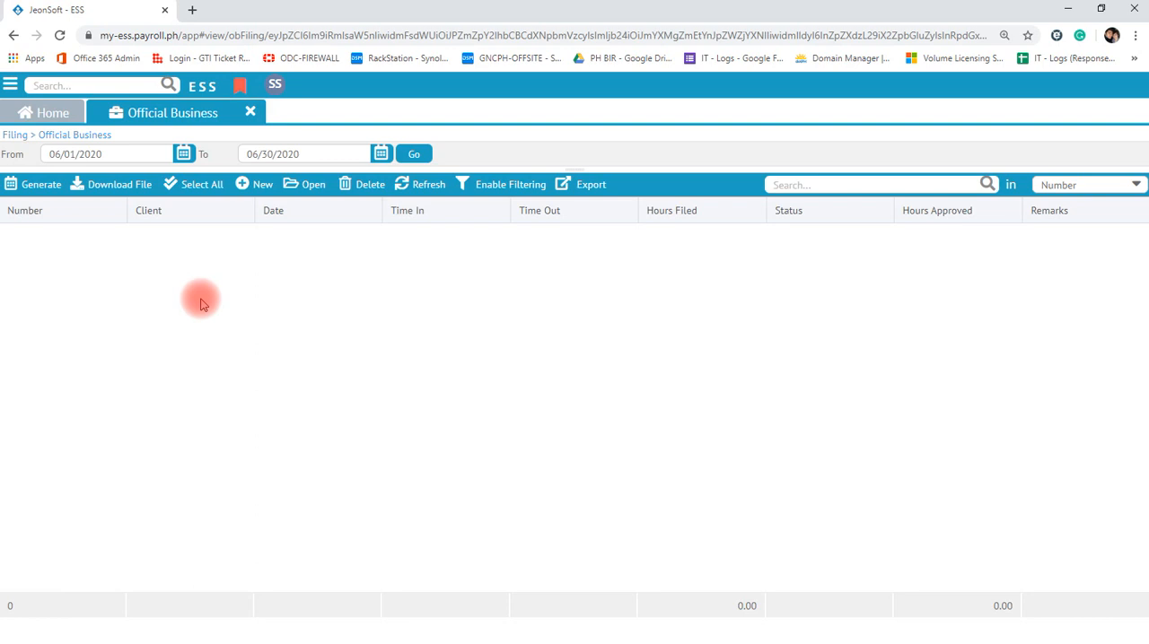
left_click(24, 189)
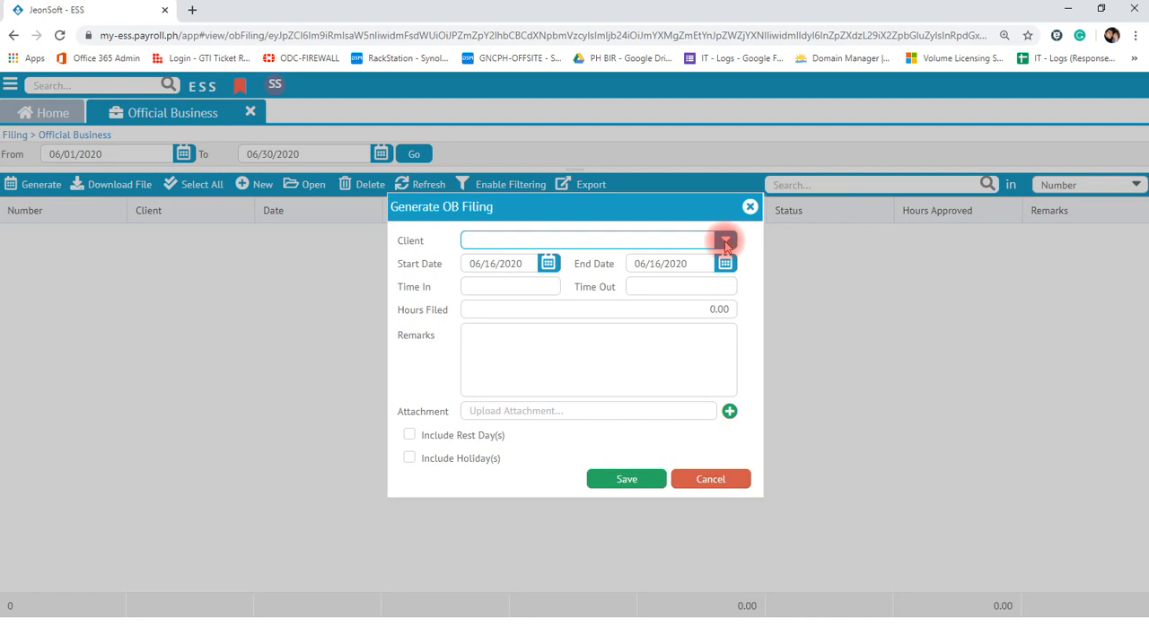
- Set the OB filing's client to HEAD OFFICE and its start and end dates to 06/18/2020
left_click(725, 241)
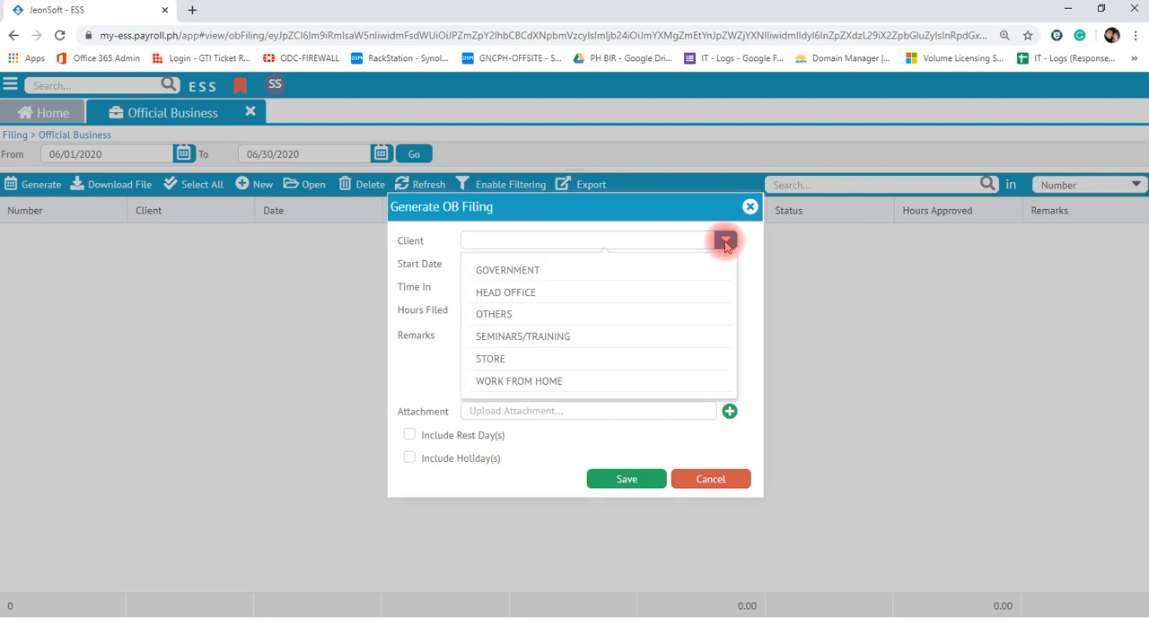
left_click(519, 294)
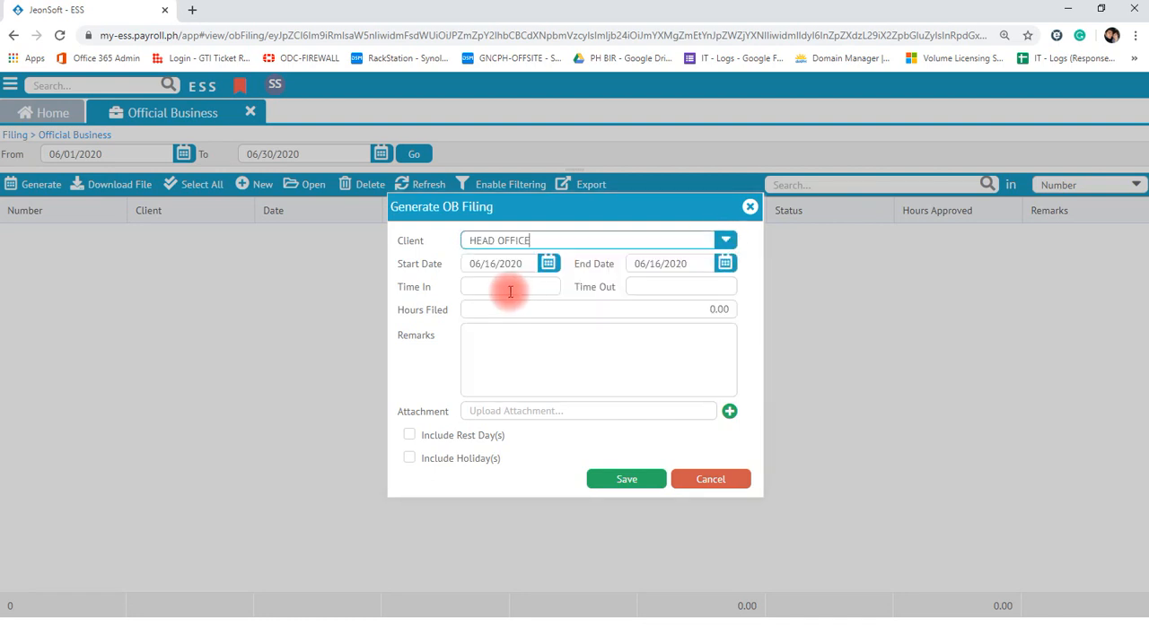
left_click(548, 264)
left_click(585, 386)
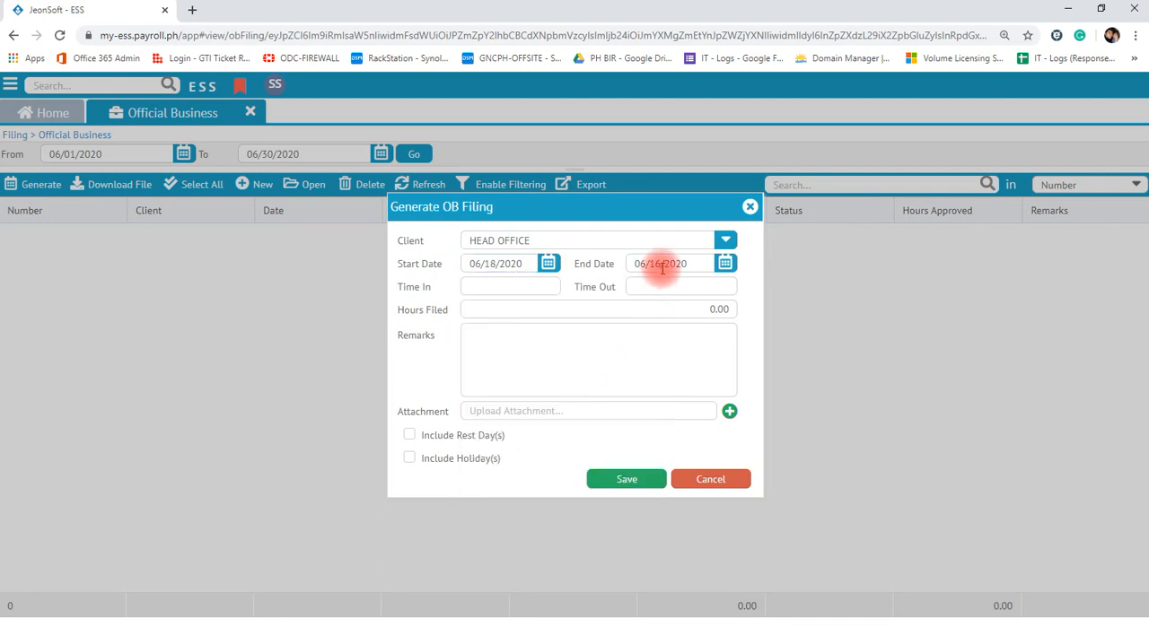
left_click(725, 263)
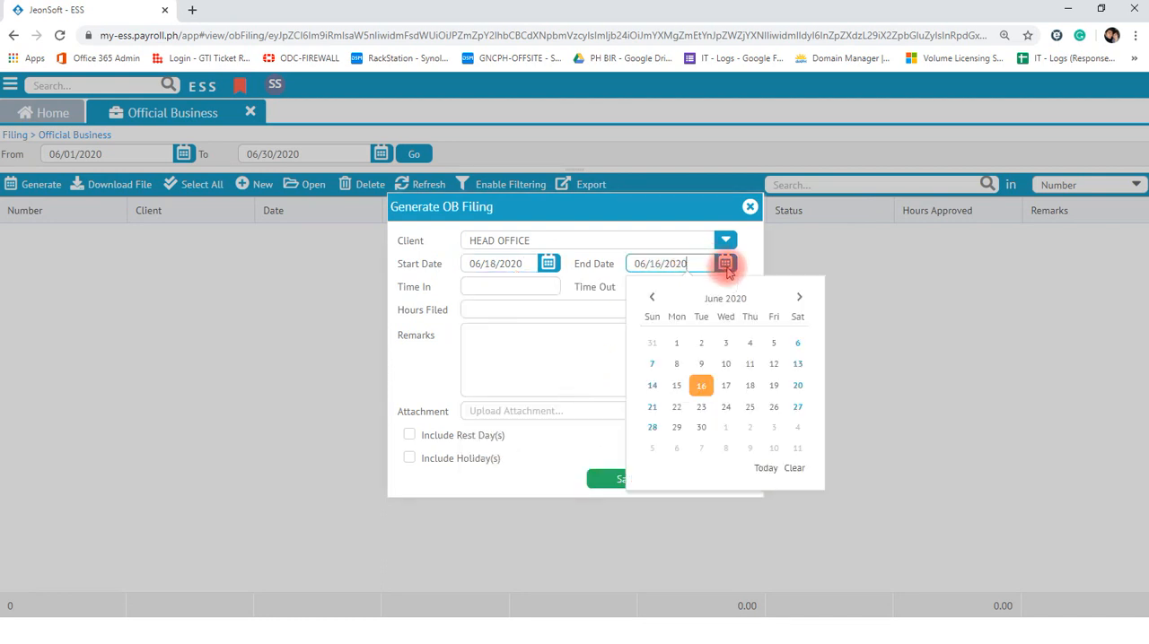
left_click(749, 385)
- Set the OB filing's Time In to 9:00 AM and Time Out to 6:00 PM, with the remark "SDCR - Training"
left_click(469, 285)
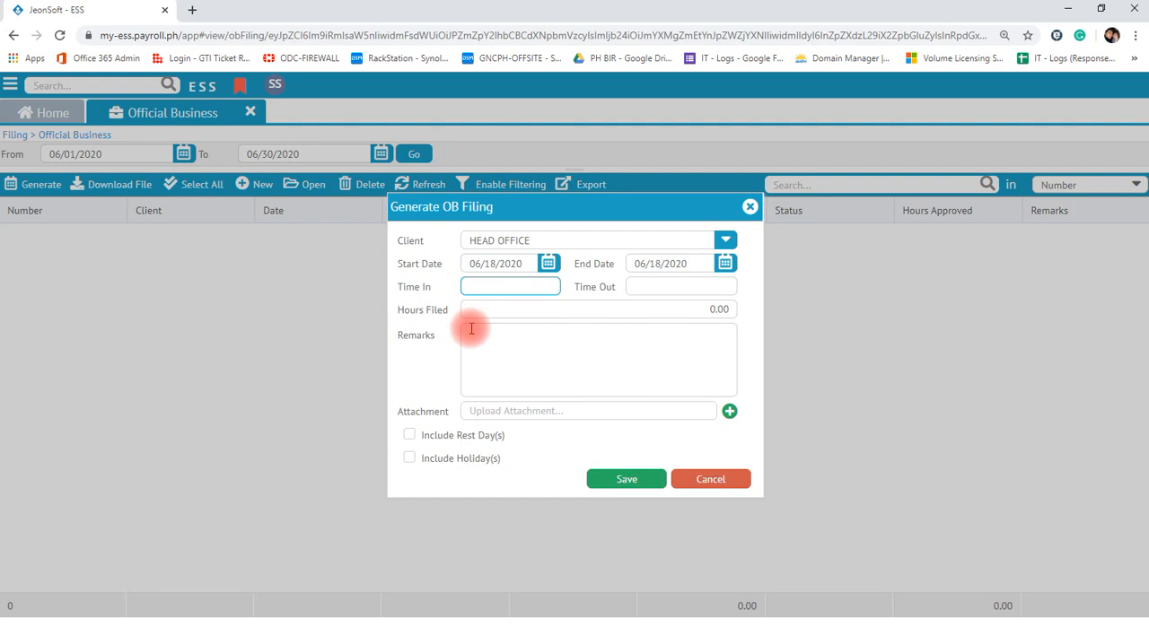
type("9a")
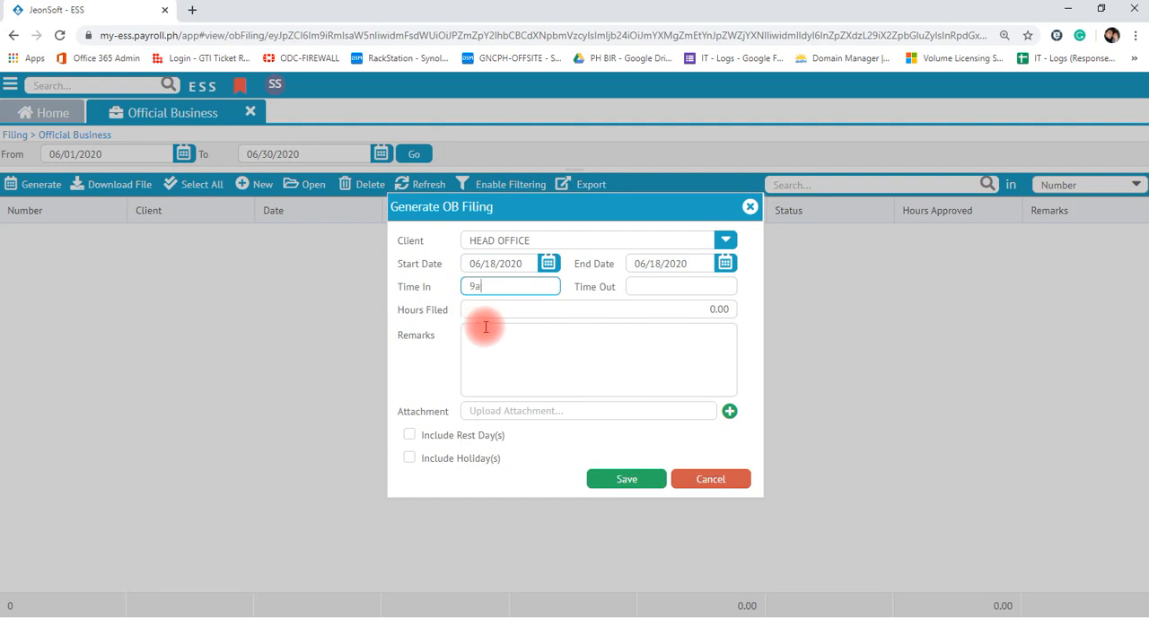
left_click(648, 292)
type("6p")
left_click(638, 312)
left_click(579, 361)
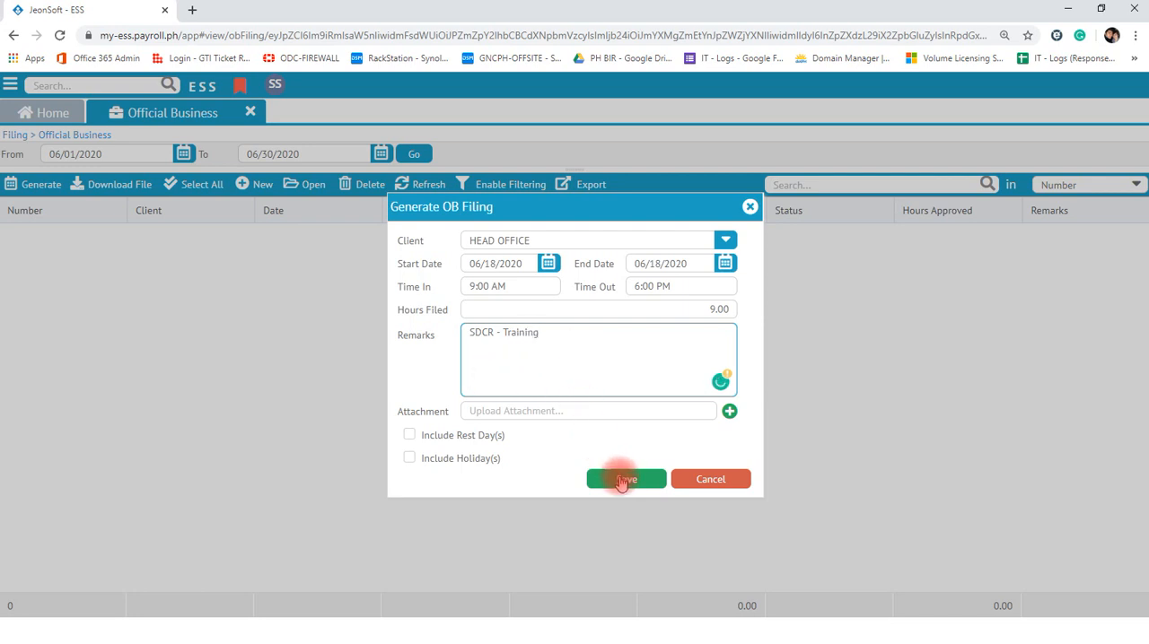
- Save the Official Business filing and confirm it
left_click(507, 411)
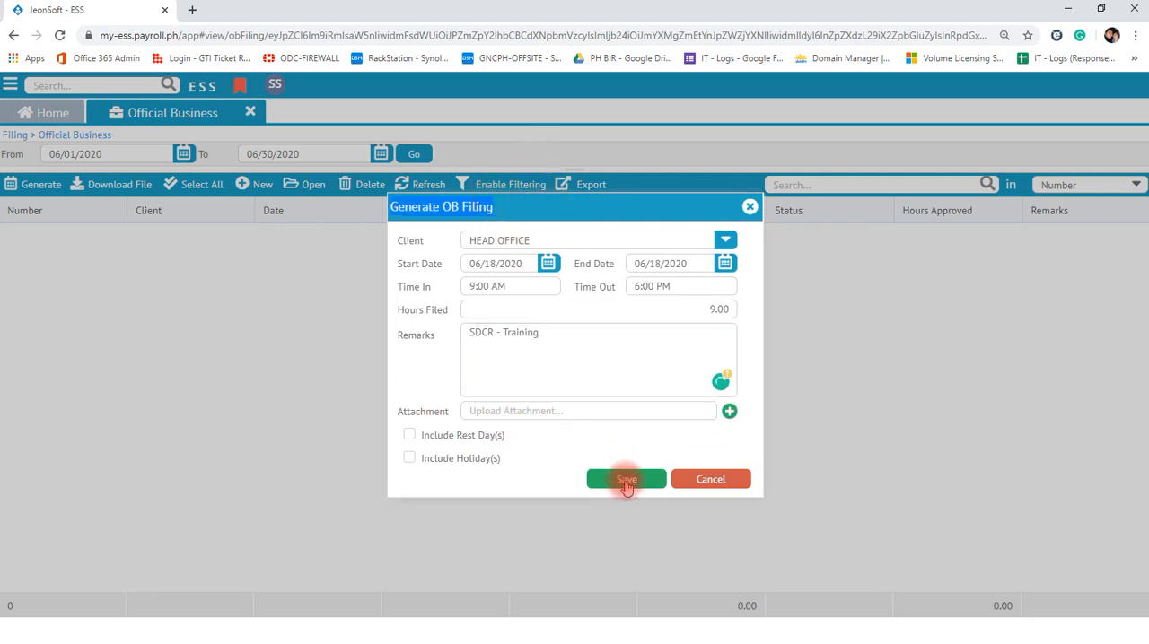
left_click(631, 483)
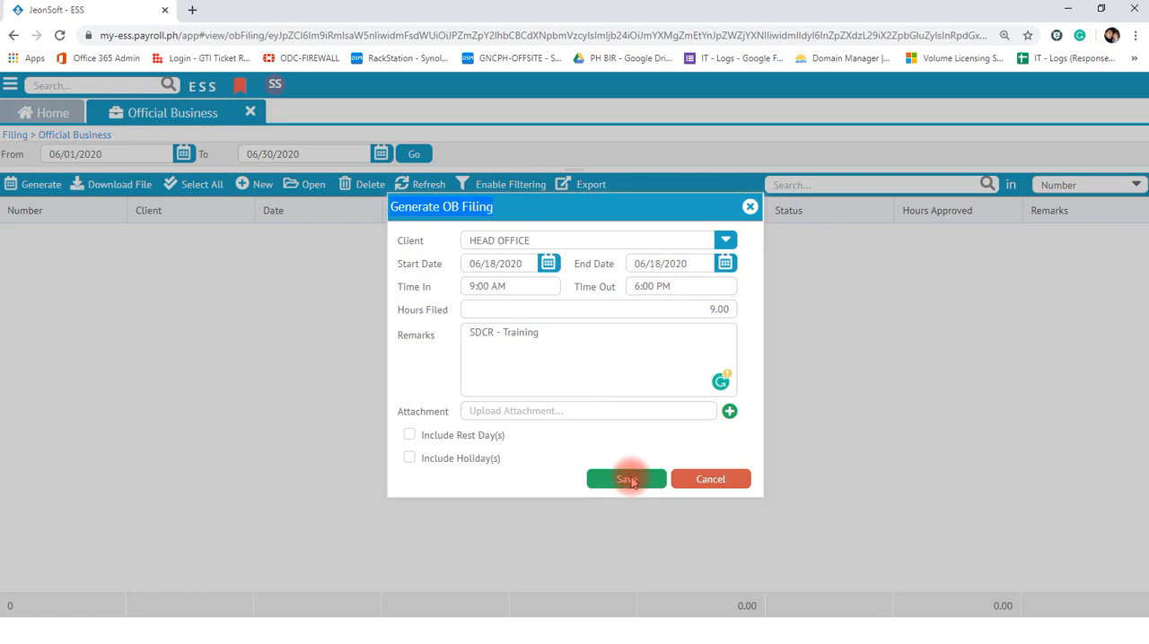
left_click(595, 378)
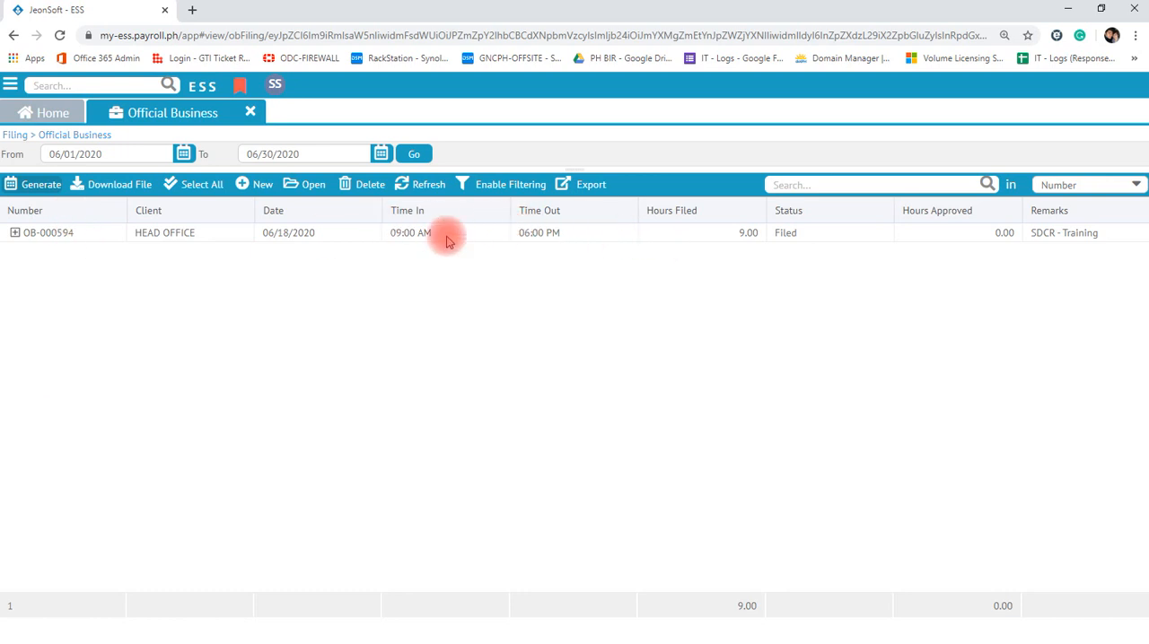
- Open a blank Official Business filing form to view its fields, and cancel it without saving
left_click(259, 185)
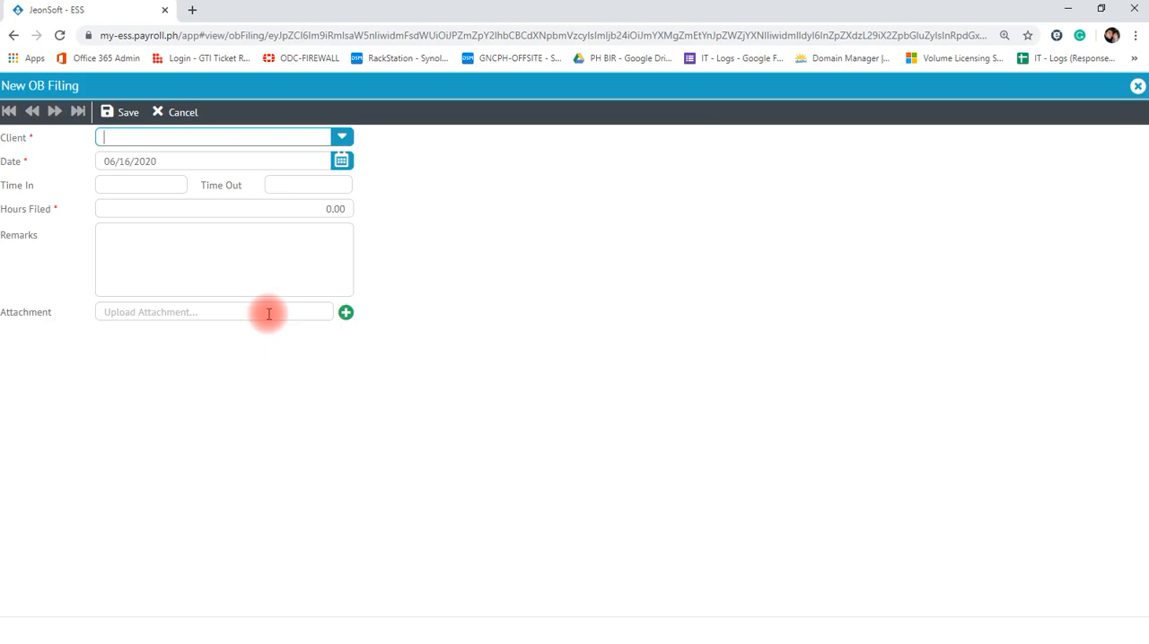
left_click(175, 161)
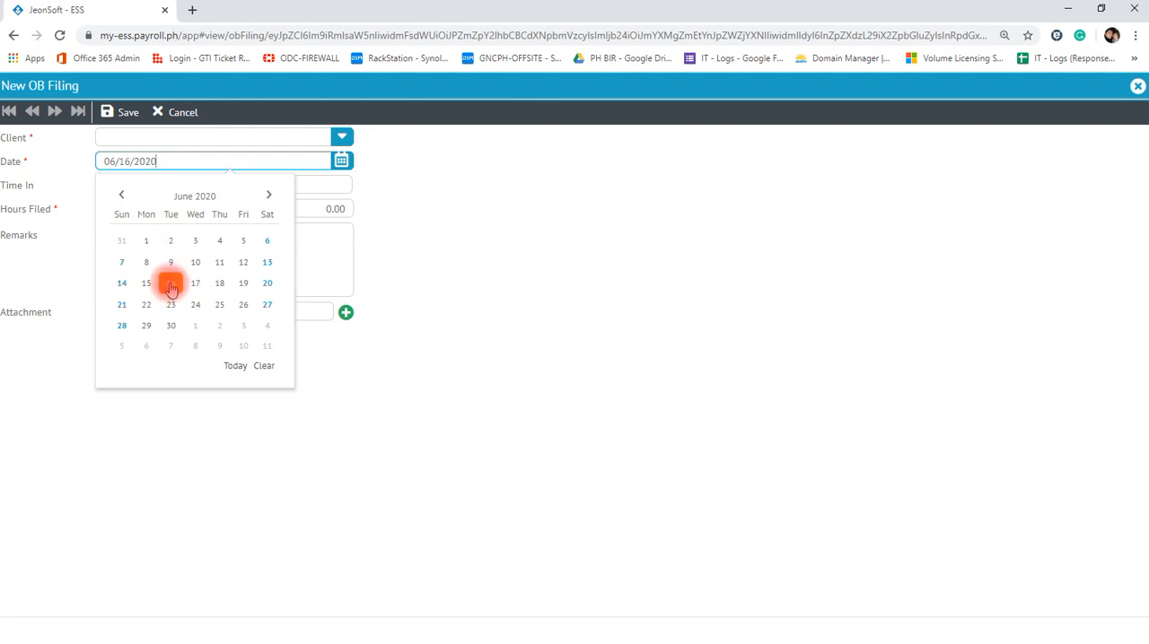
left_click(117, 431)
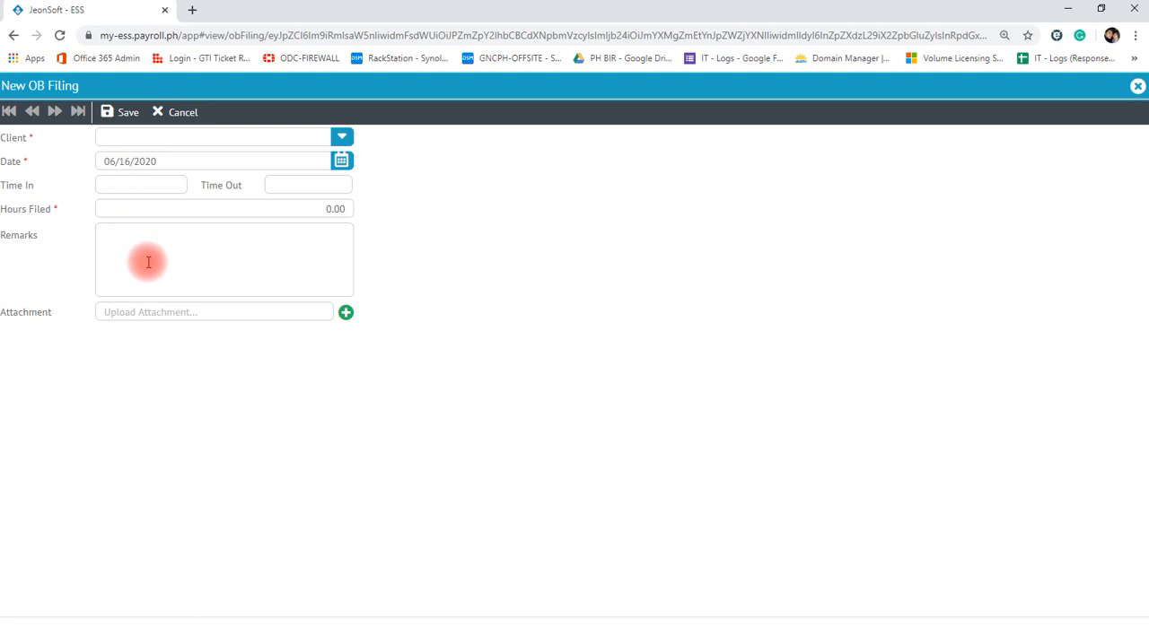
left_click(157, 112)
left_click(586, 380)
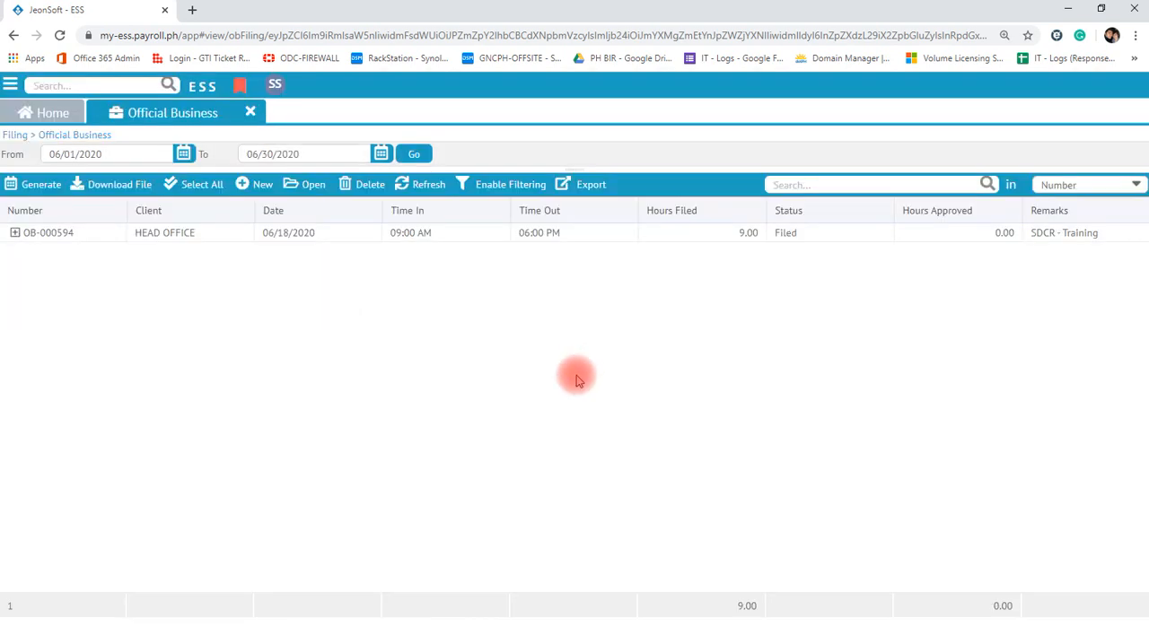
- Close the Official Business filings and start a new Overtime filing
left_click(250, 112)
left_click(7, 86)
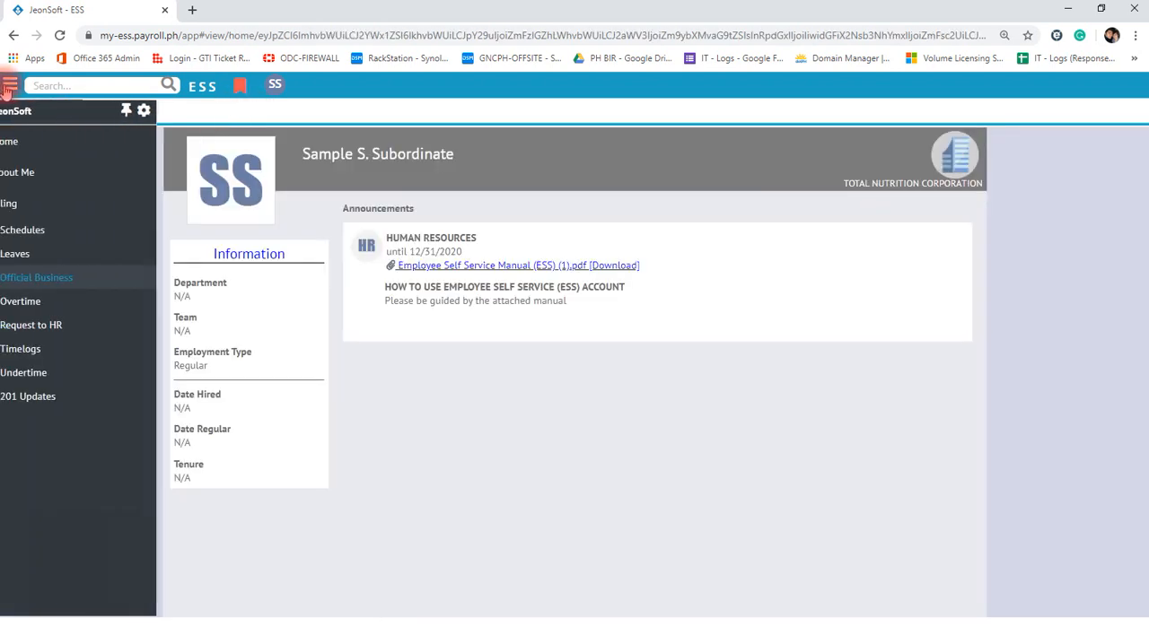
left_click(57, 301)
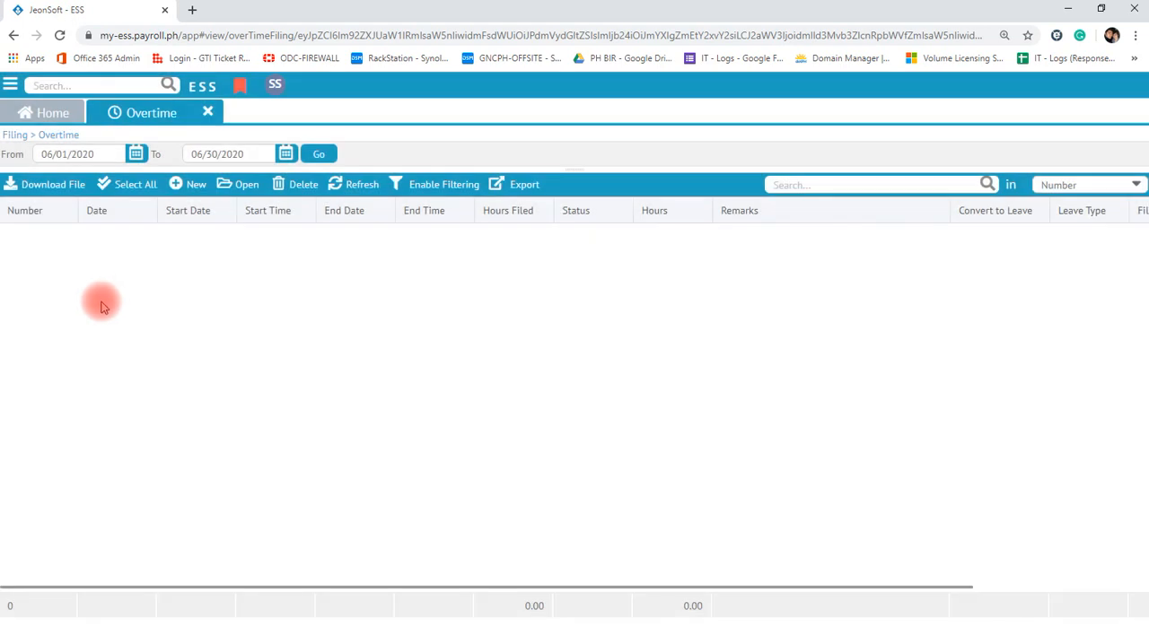
left_click(191, 186)
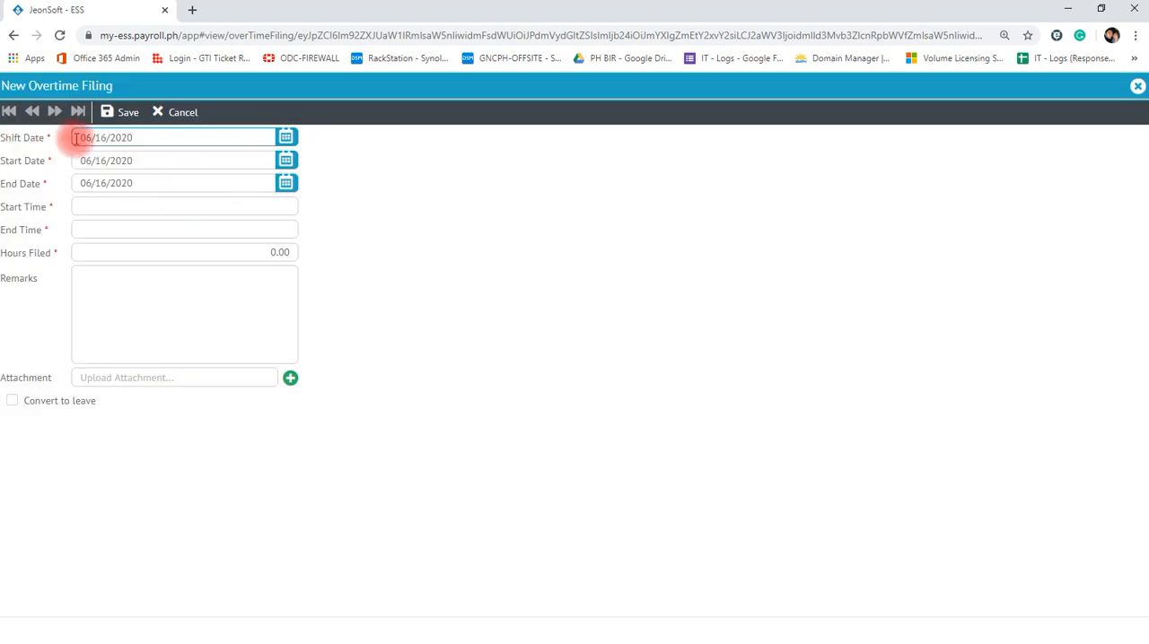
- Review the overtime filing's shift and start dates, and set its End Date to 06/17/2020
left_click(158, 139)
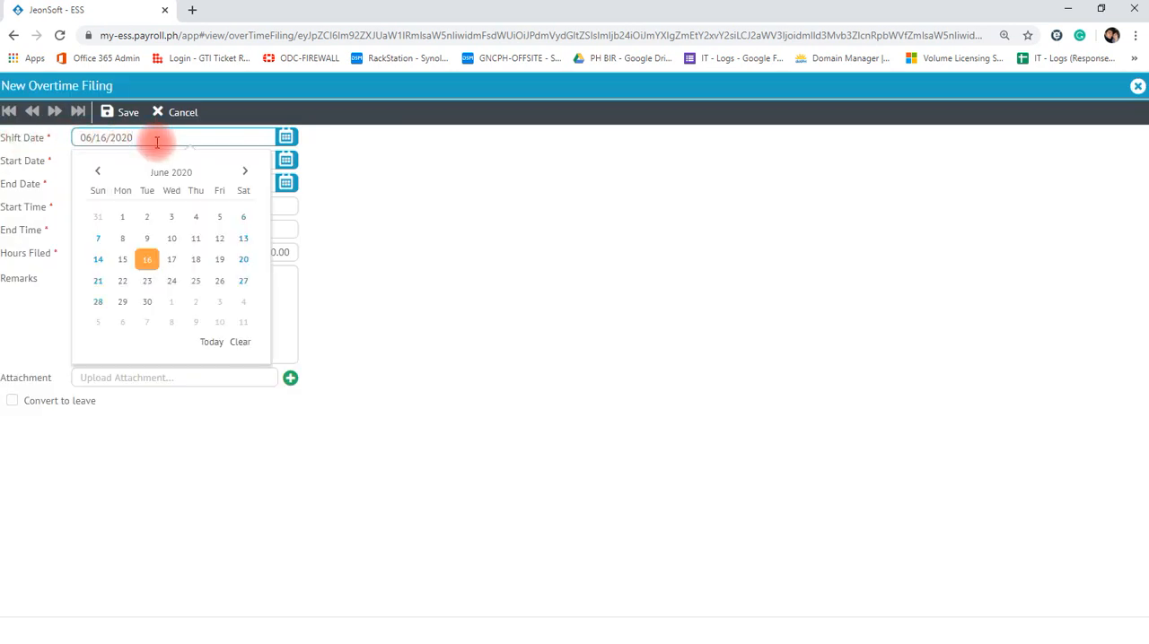
left_click(442, 213)
left_click(151, 160)
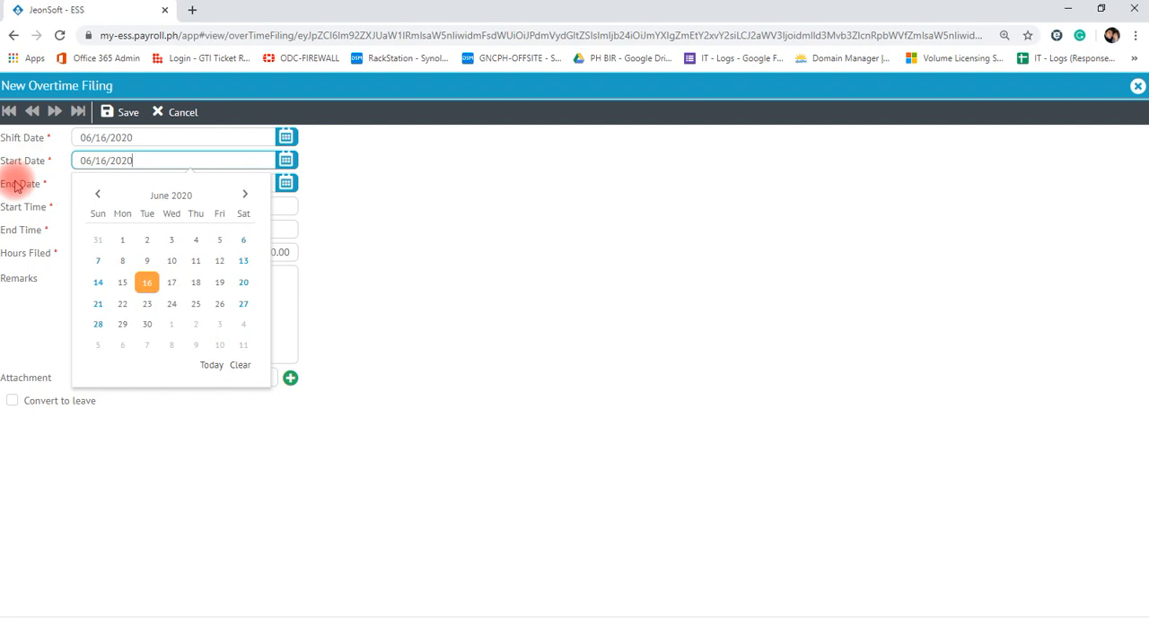
left_click(164, 183)
left_click(328, 208)
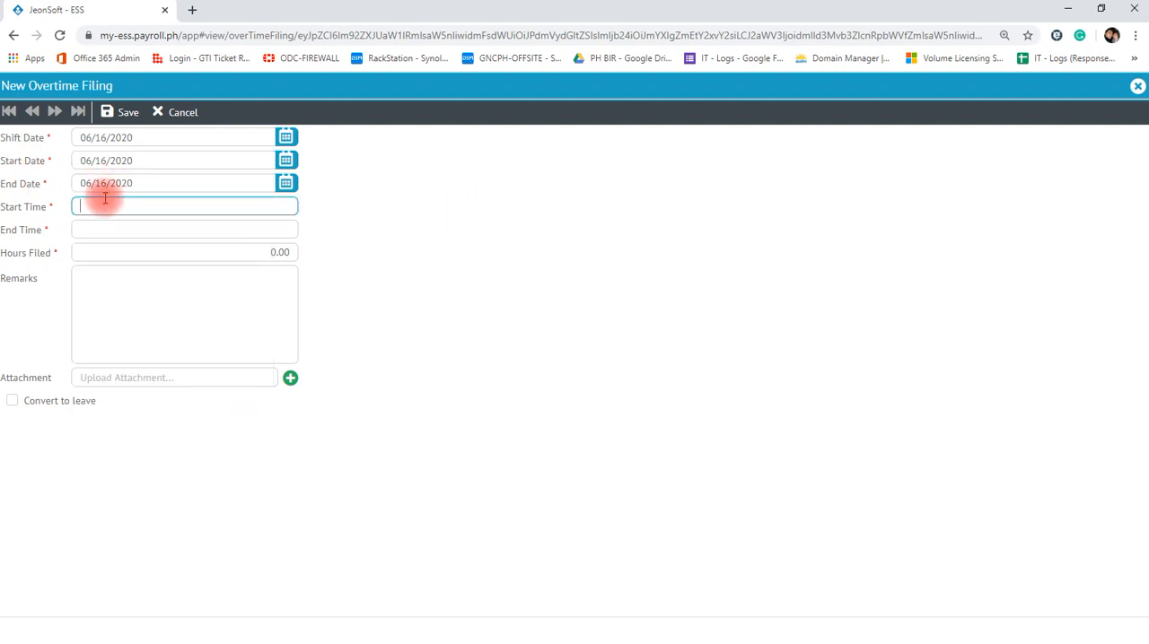
left_click(285, 183)
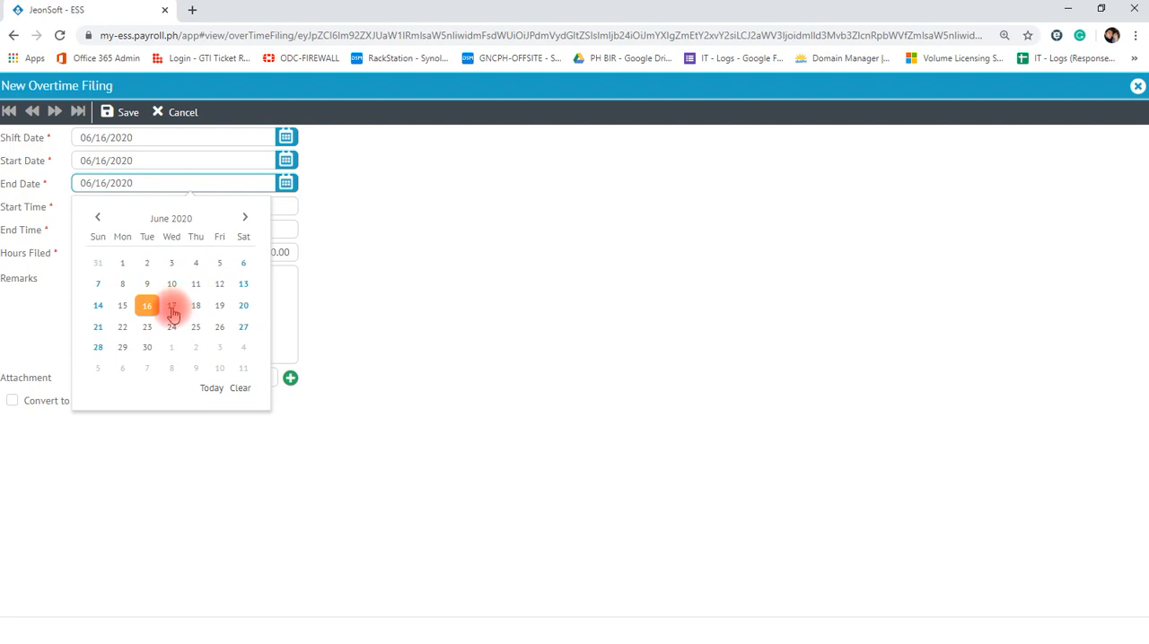
left_click(172, 309)
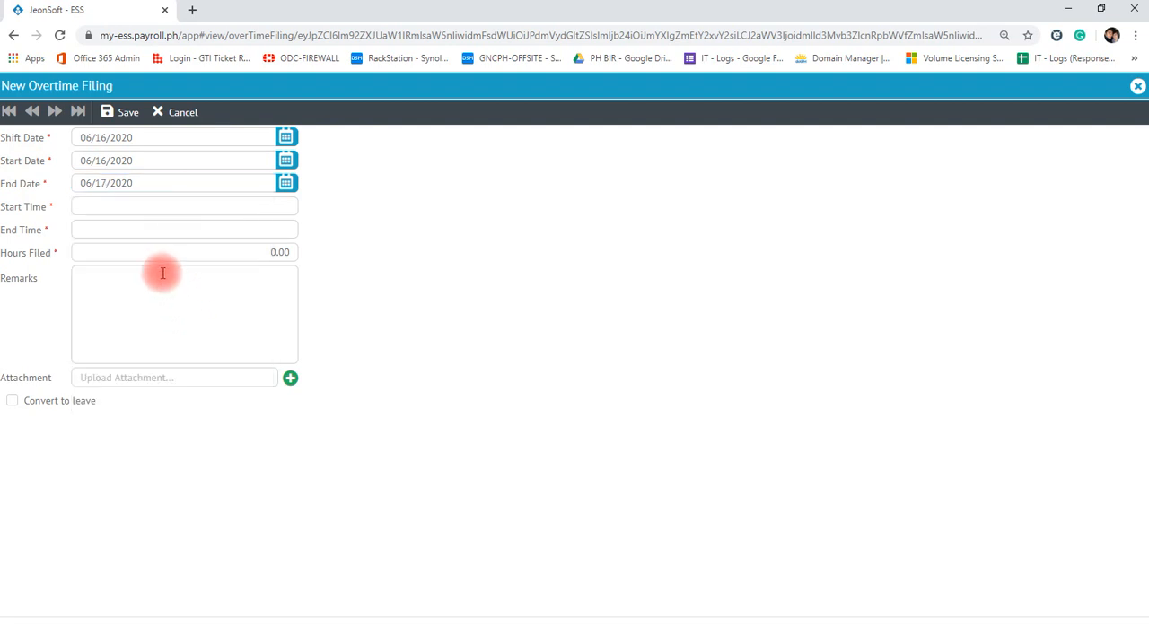
- Set the overtime filing's Start Time to 10:00 PM and End Time to 2:00 AM, with the remark "Store Renovation - Testing"
left_click(117, 209)
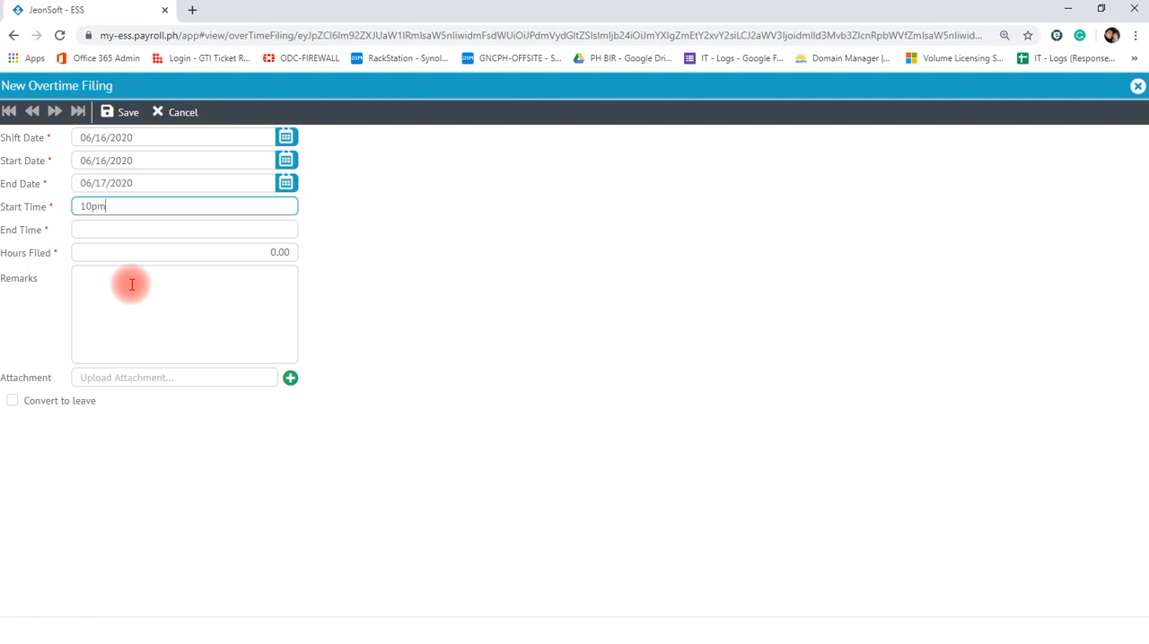
left_click(119, 235)
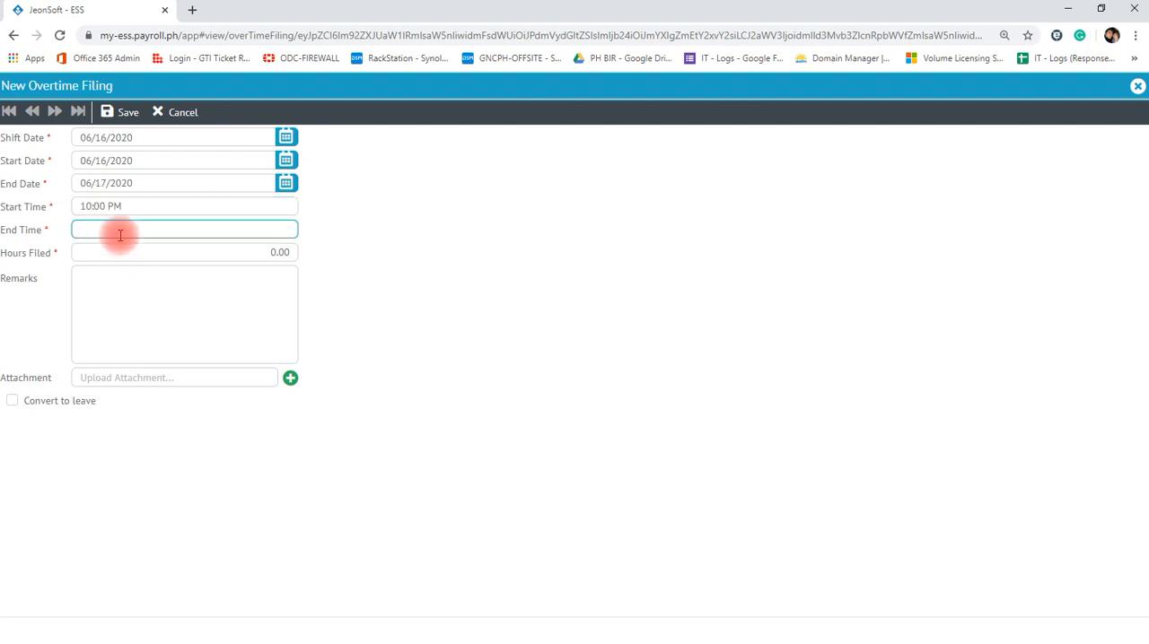
left_click(98, 296)
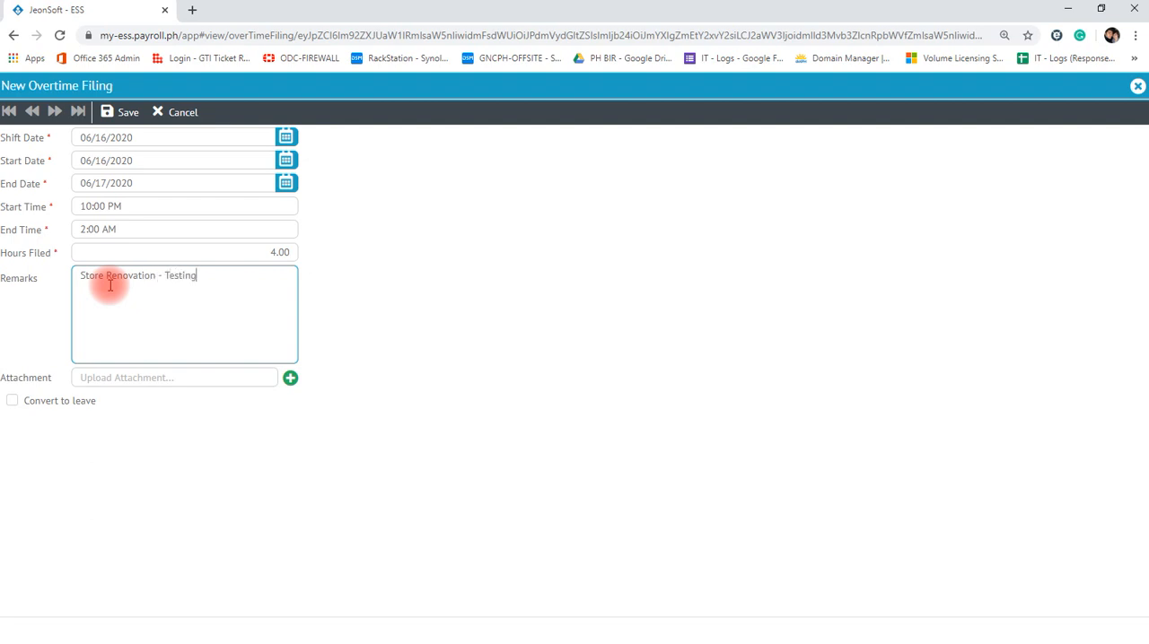
left_click(495, 320)
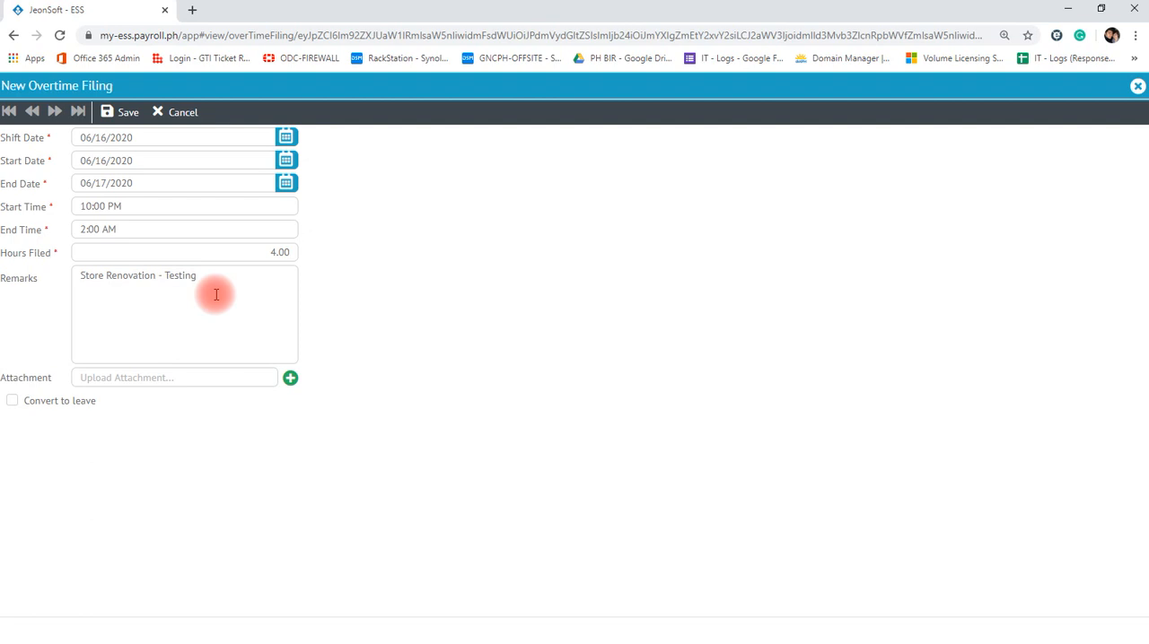
- Recheck the dates, save and confirm the overtime filing, and return to the overtime list
left_click(141, 137)
left_click(453, 186)
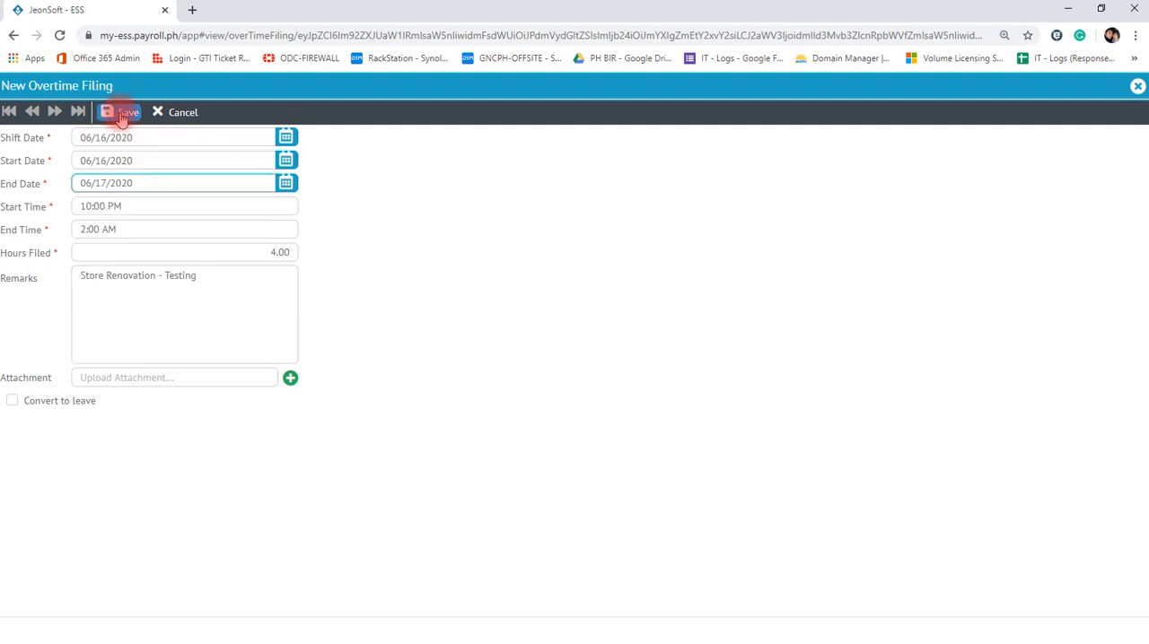
left_click(120, 114)
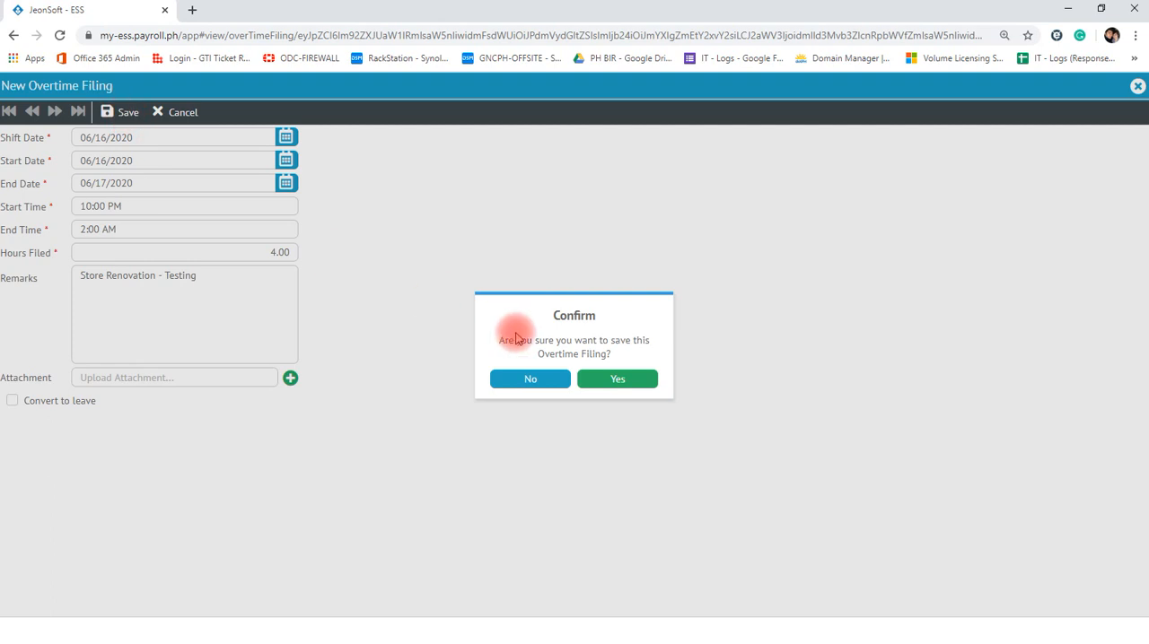
left_click(584, 378)
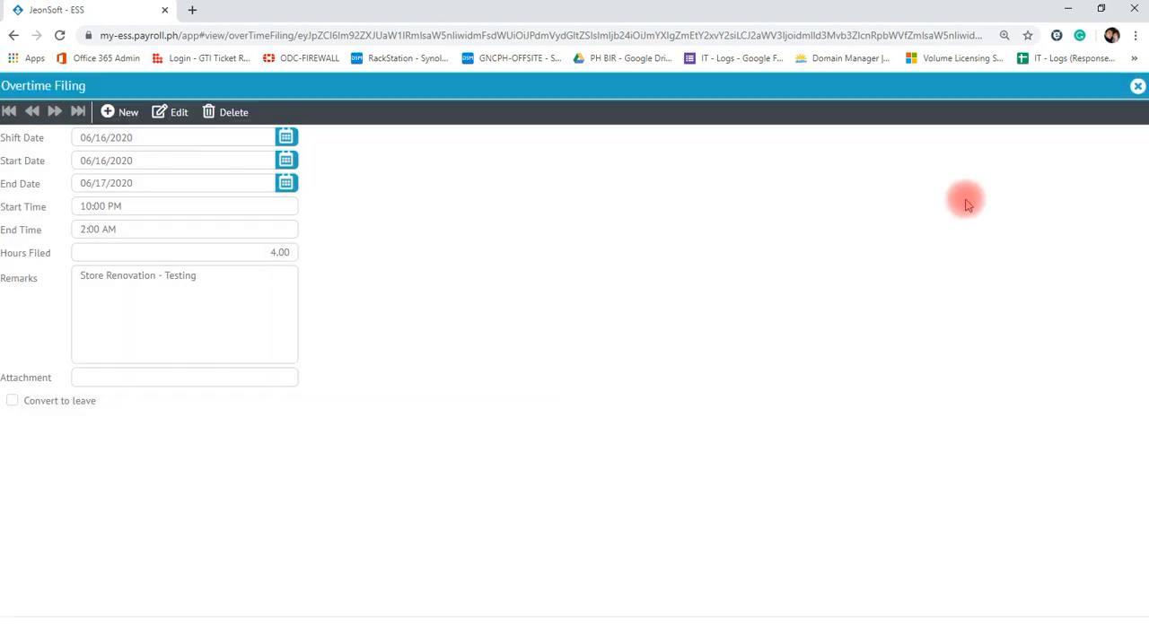
left_click(1136, 87)
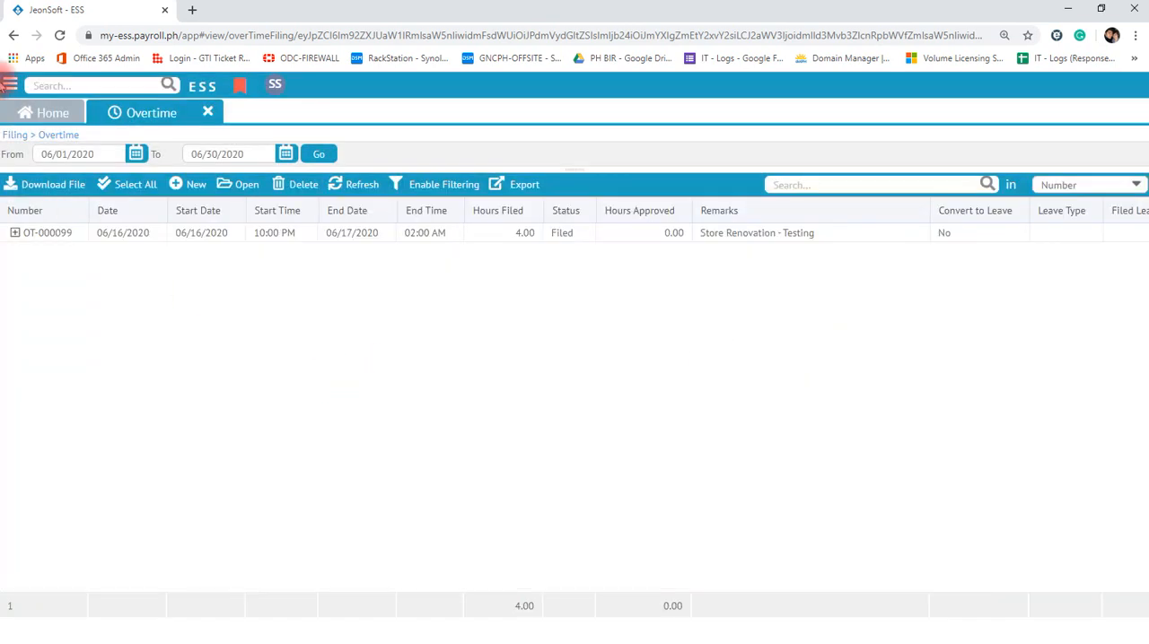
- Start a new Request to HR and choose OTHERS as its request type
left_click(9, 84)
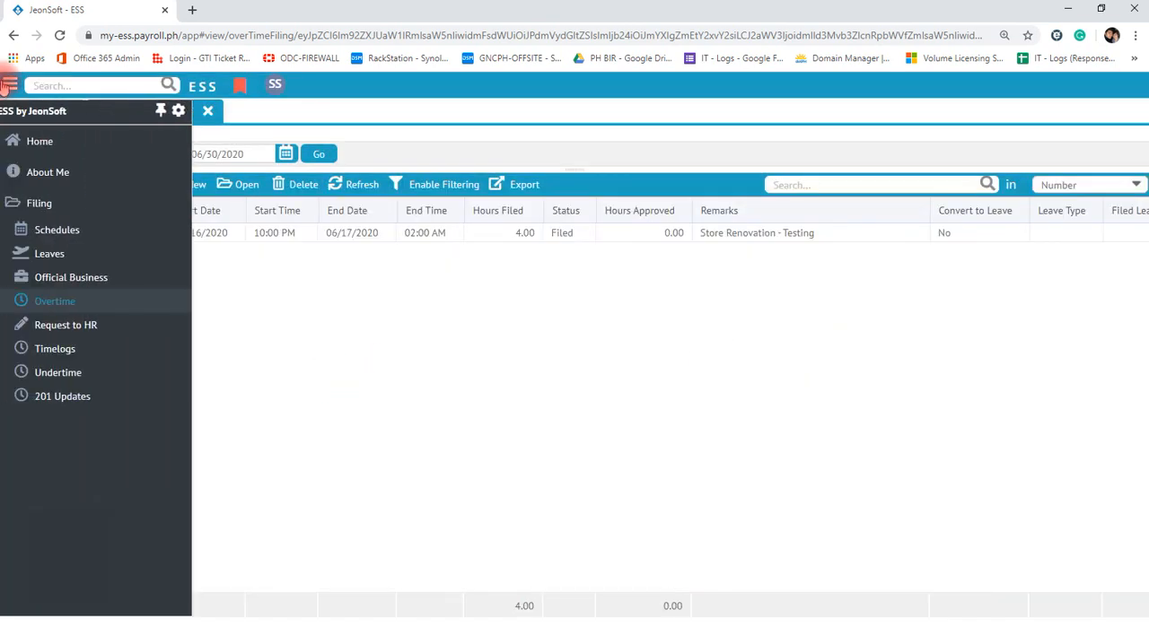
left_click(70, 325)
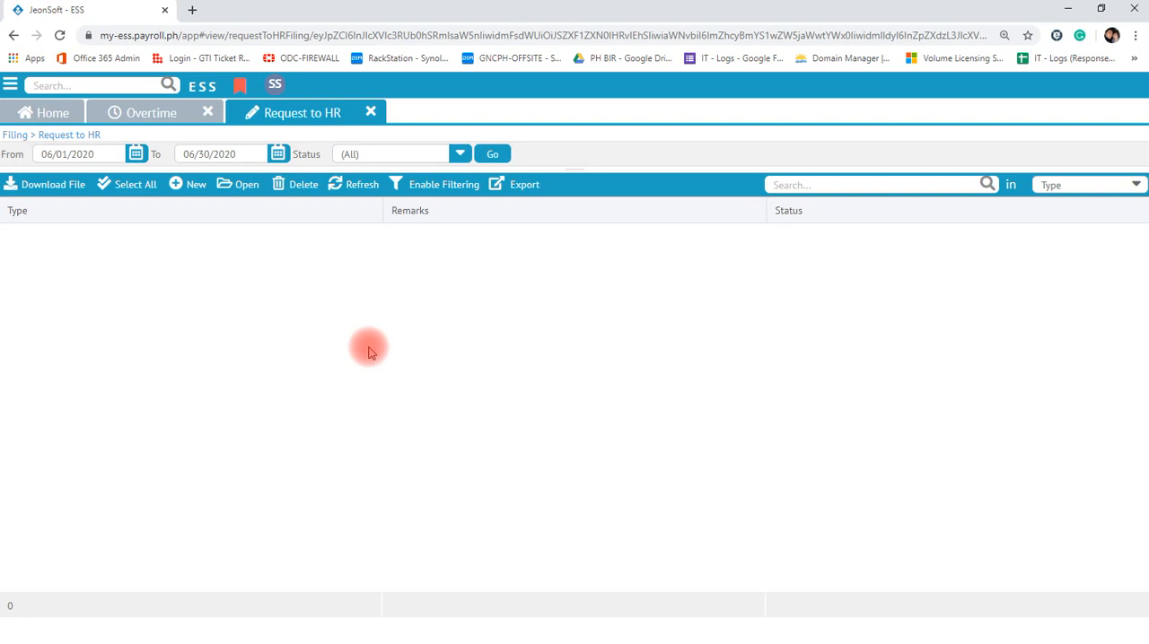
left_click(188, 185)
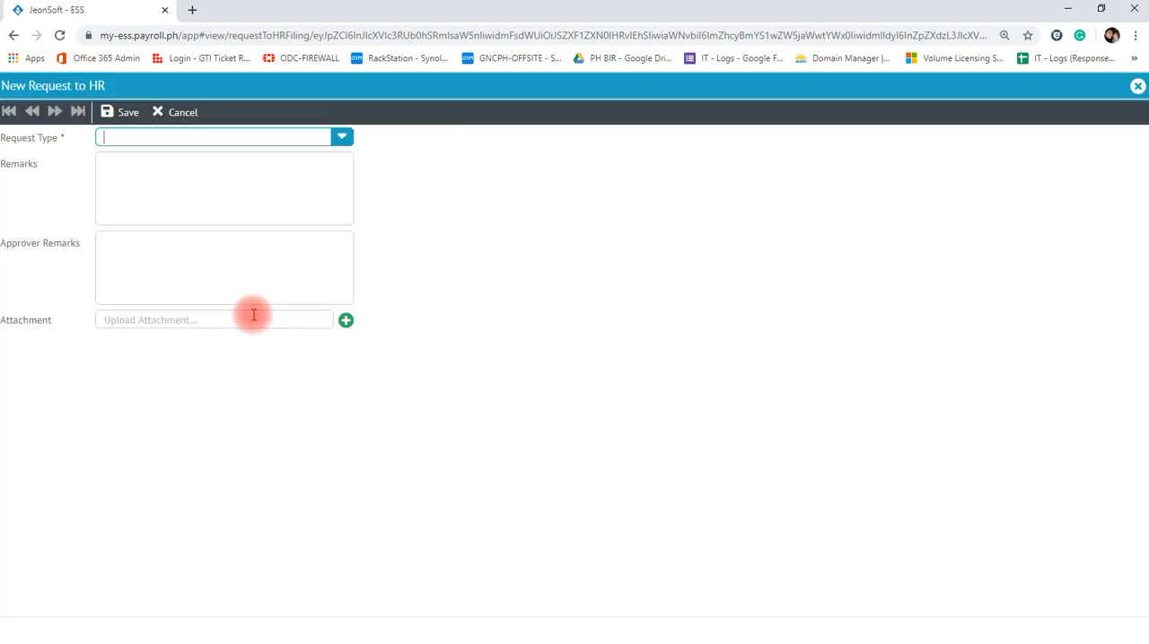
left_click(340, 139)
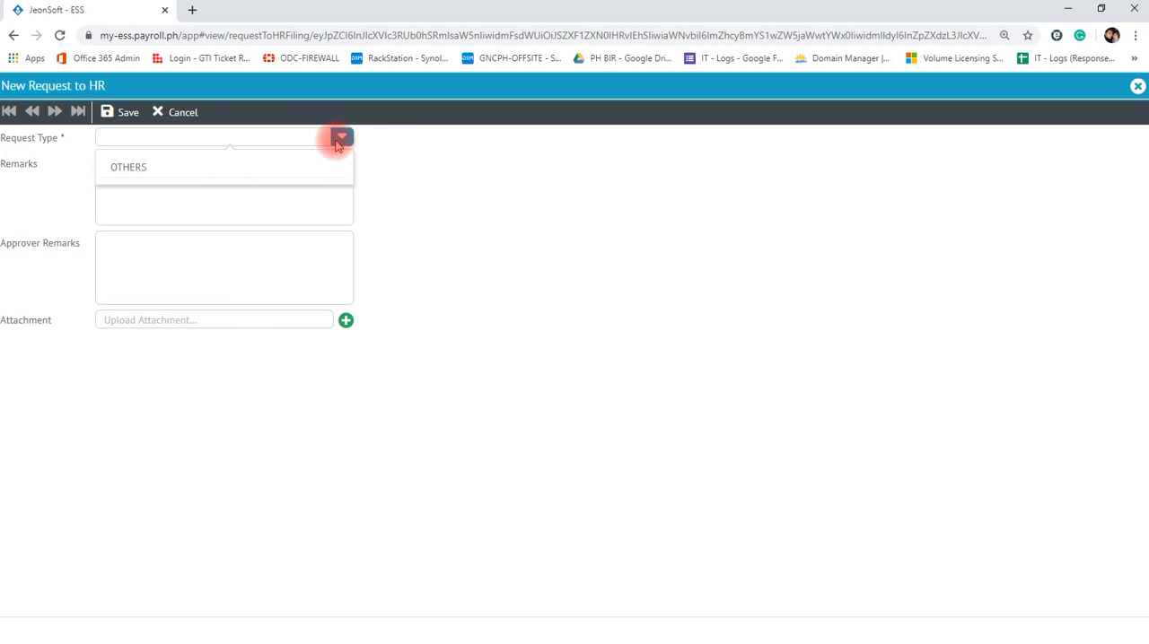
left_click(168, 168)
- Try out the request's Remarks field, dismiss the Grammarly sign-in prompt, and discard the unsaved Request to HR
left_click(164, 163)
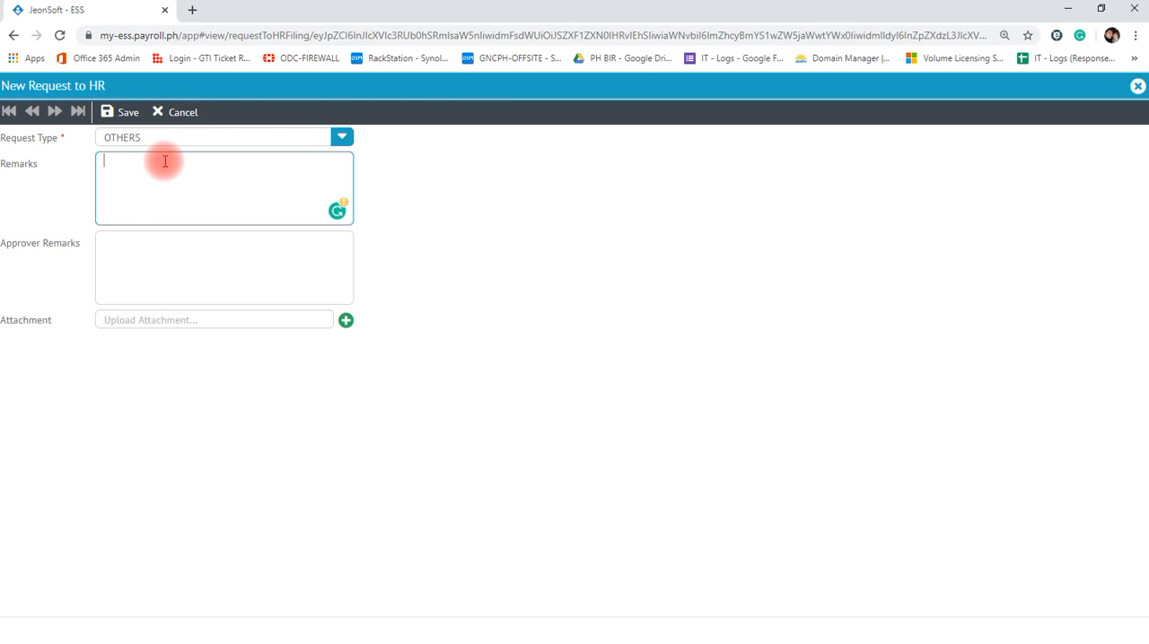
left_click(447, 231)
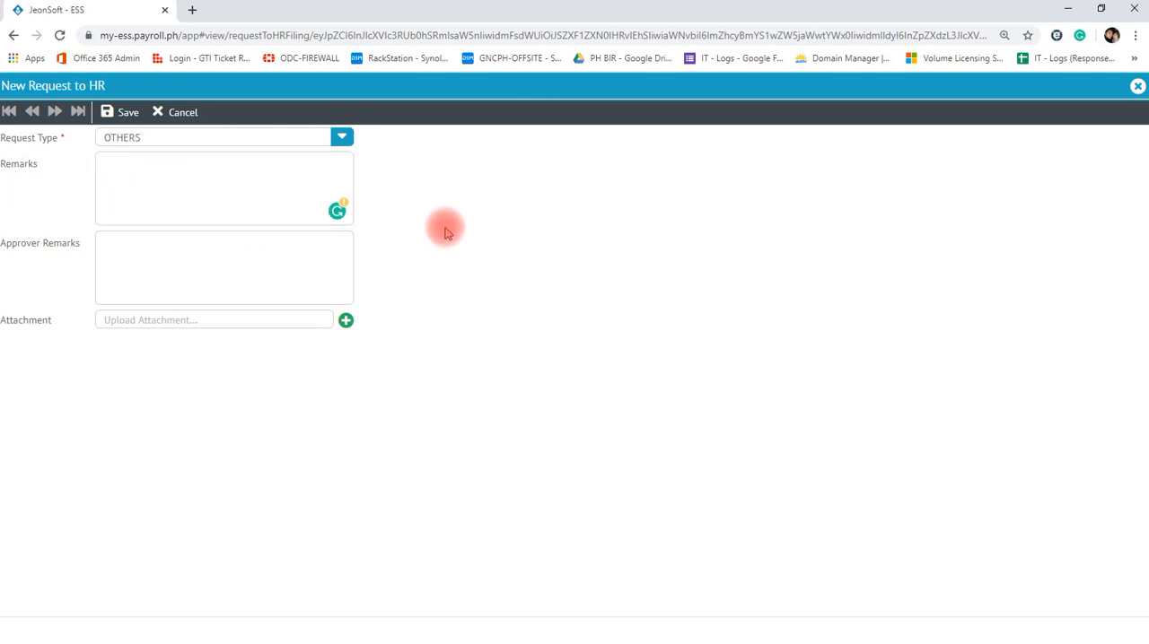
left_click(263, 192)
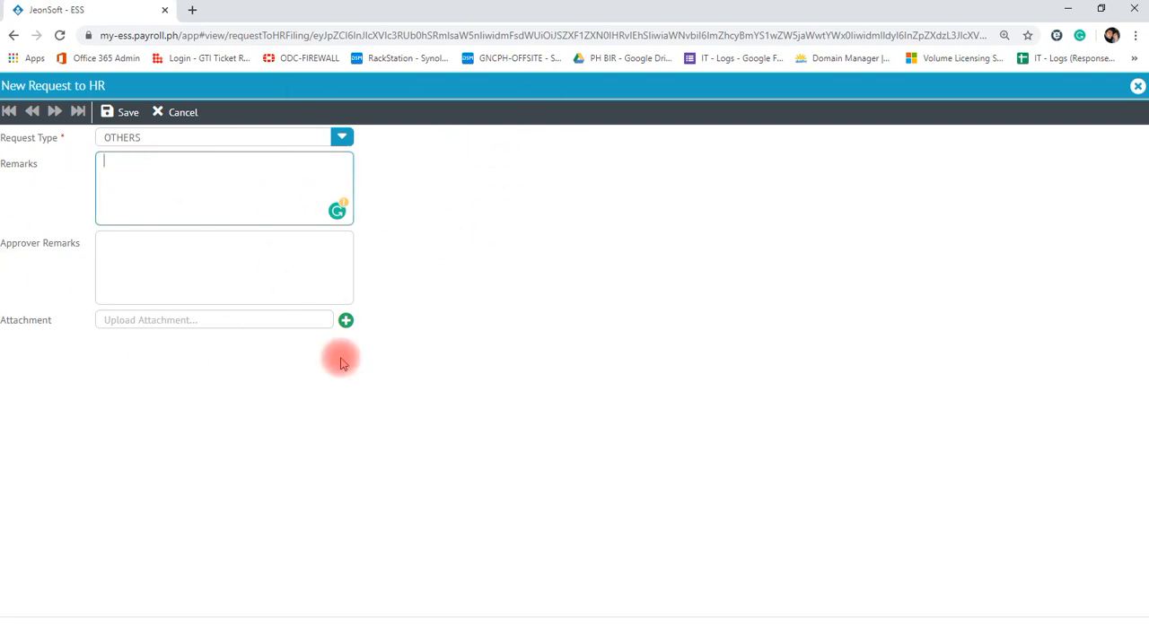
key("Tab")
left_click(139, 173)
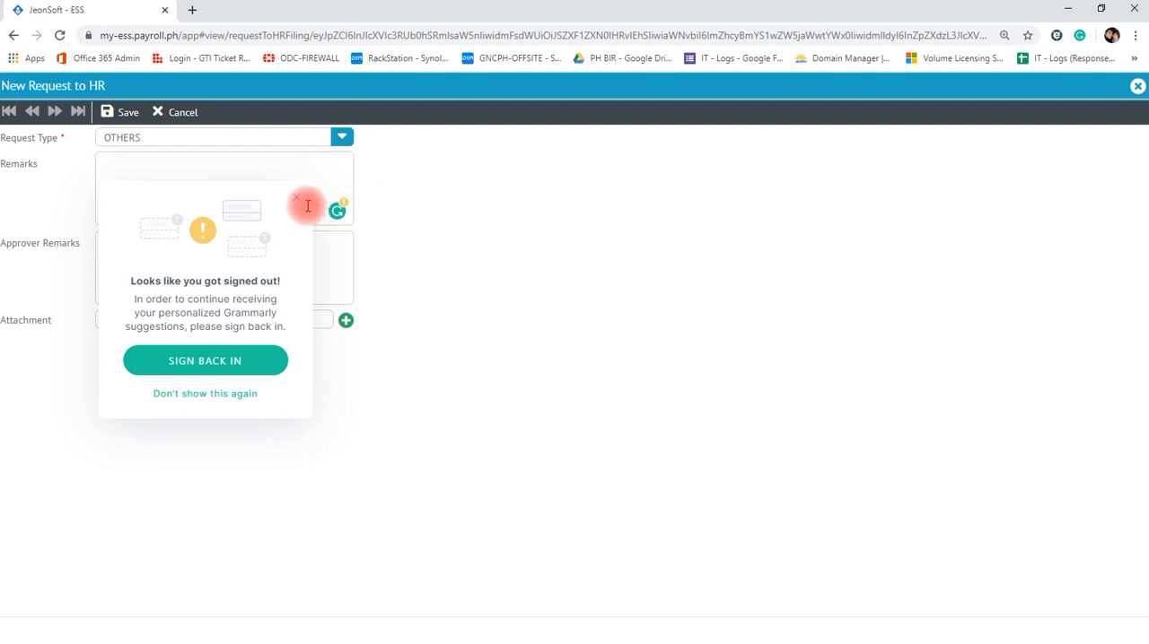
left_click(296, 205)
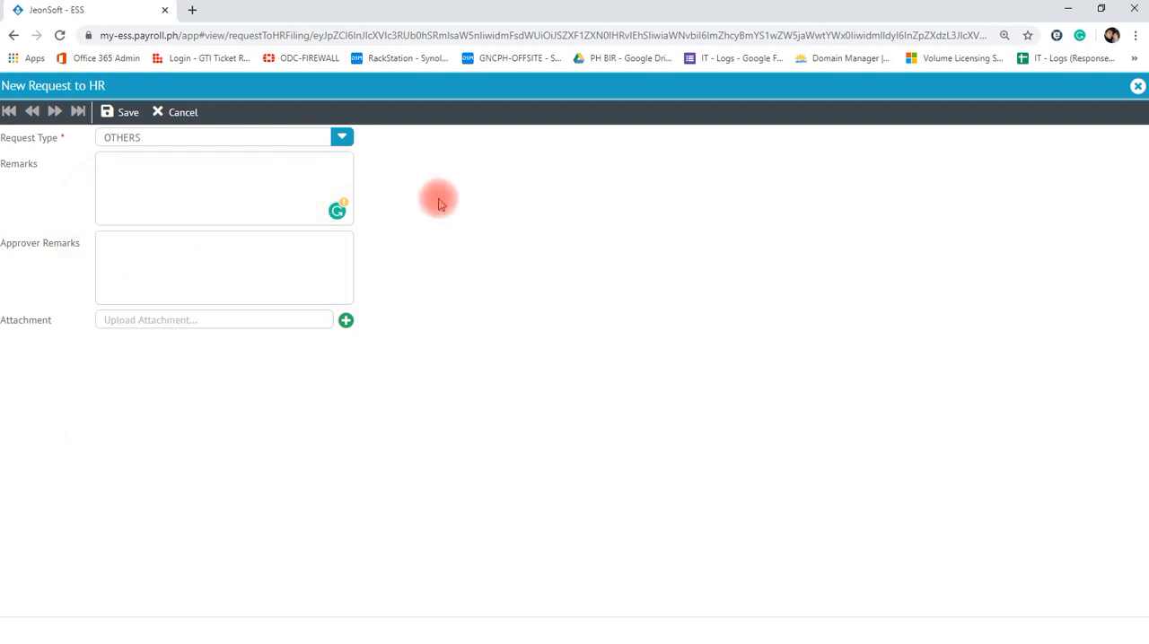
left_click(1137, 87)
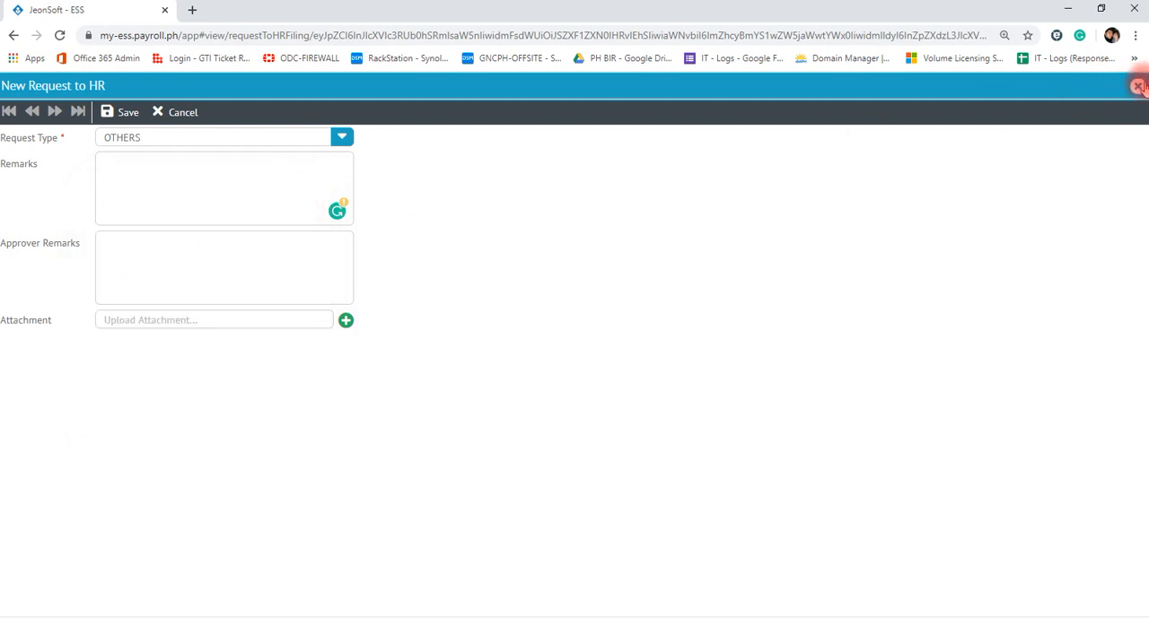
left_click(593, 388)
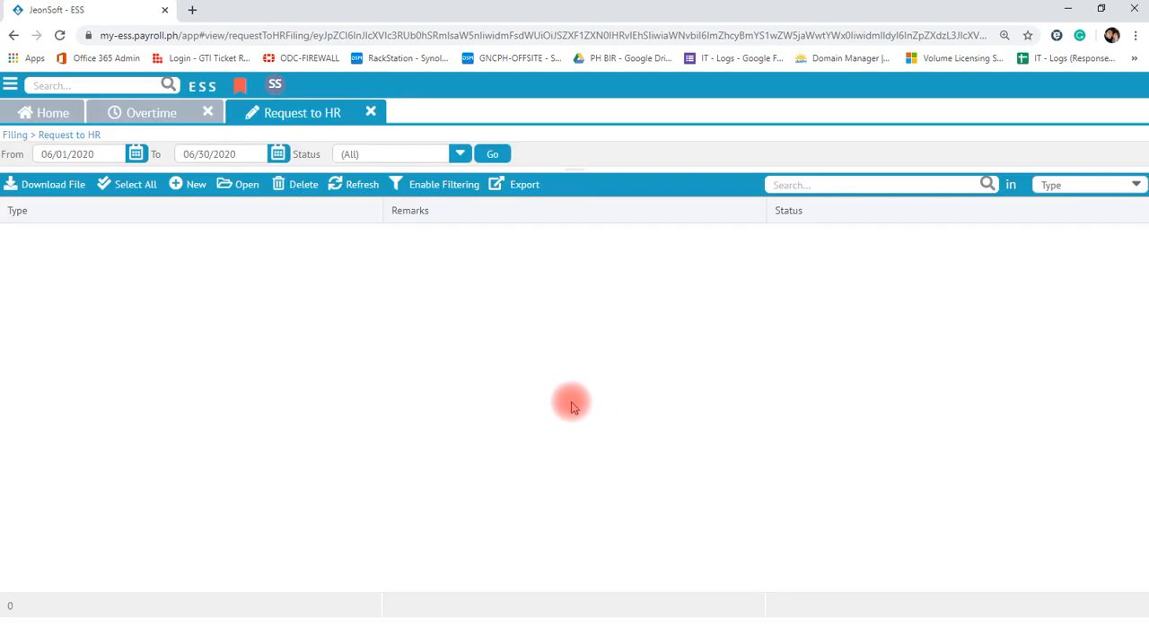
- Open the Timelogs filing page and examine the Time In and Time Out entries for 06/18/2020
left_click(10, 85)
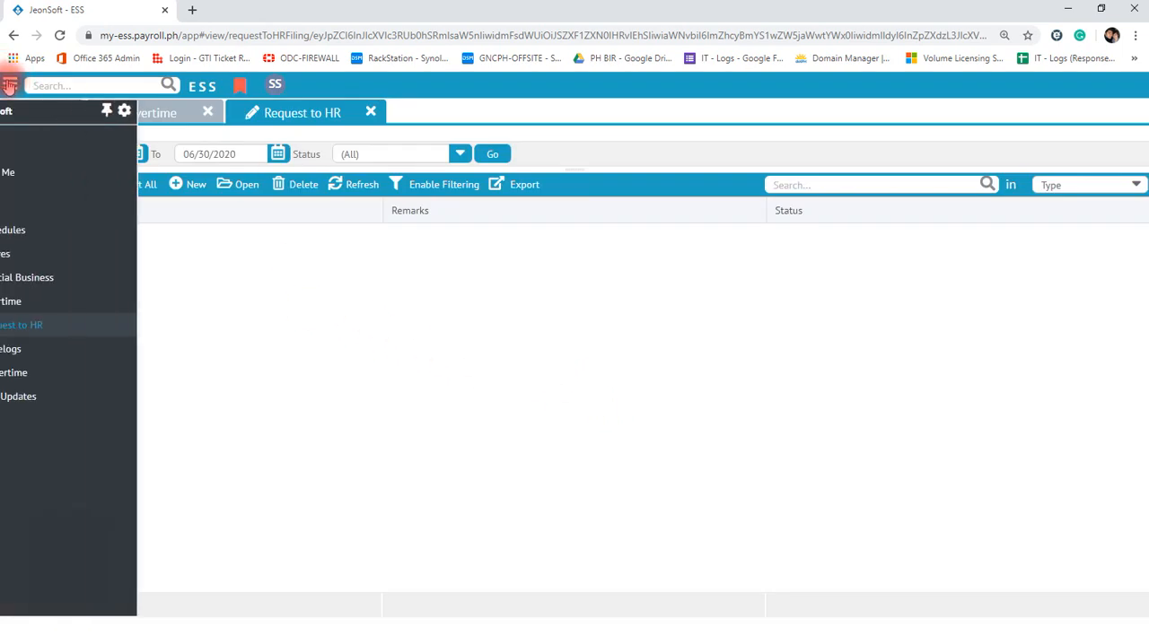
left_click(58, 353)
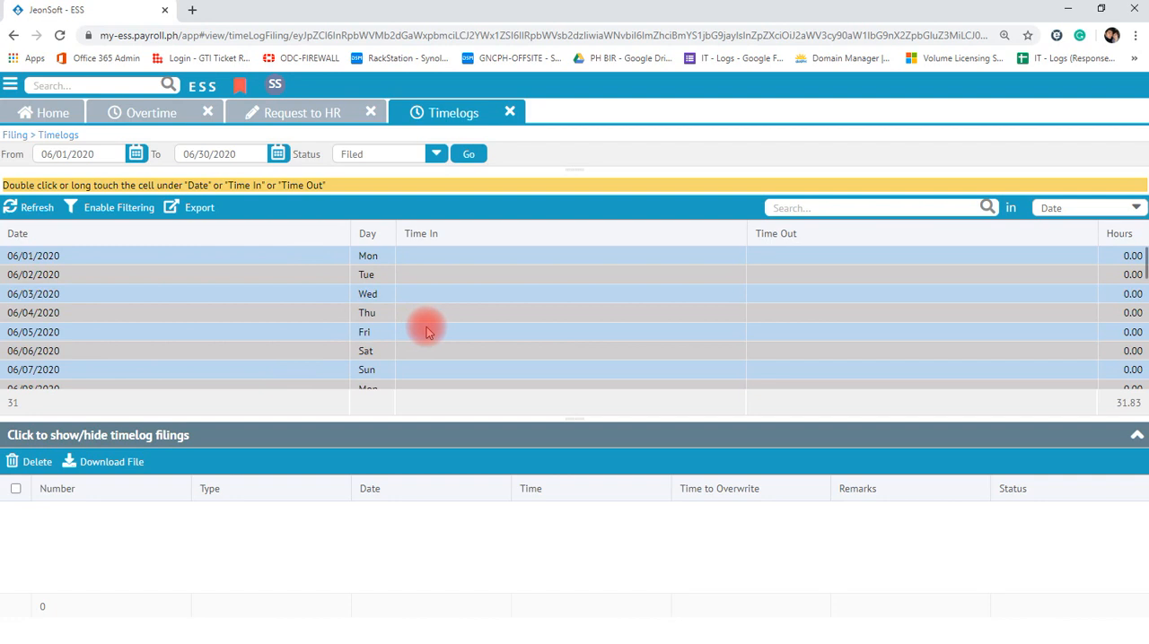
scroll(433, 333, "down", 1)
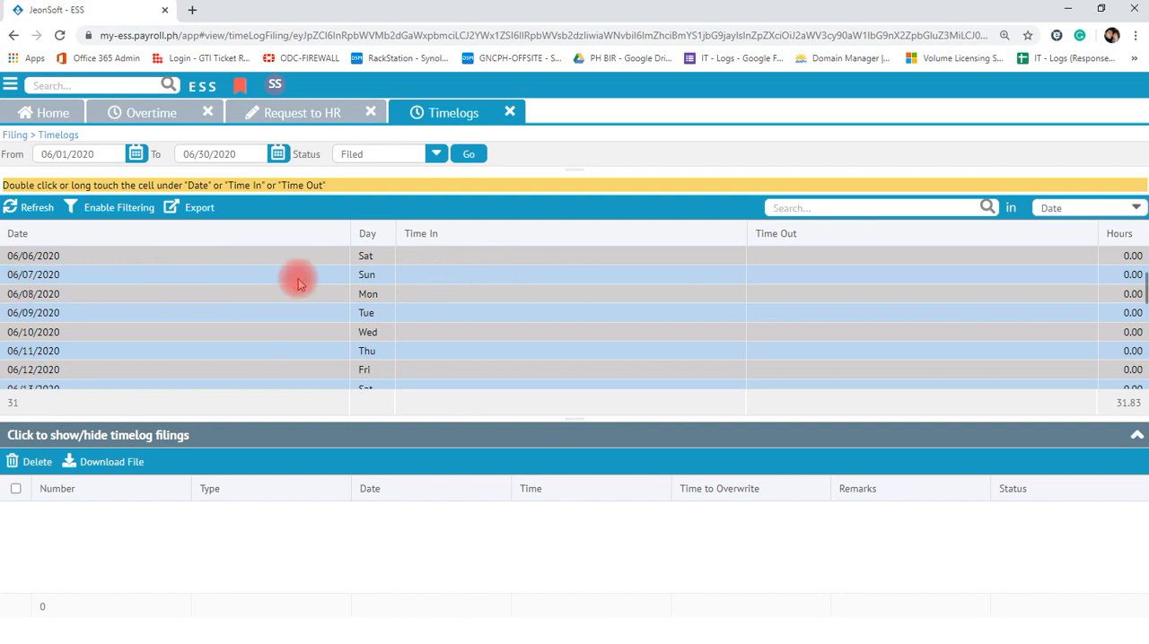
scroll(515, 266, "down", 2)
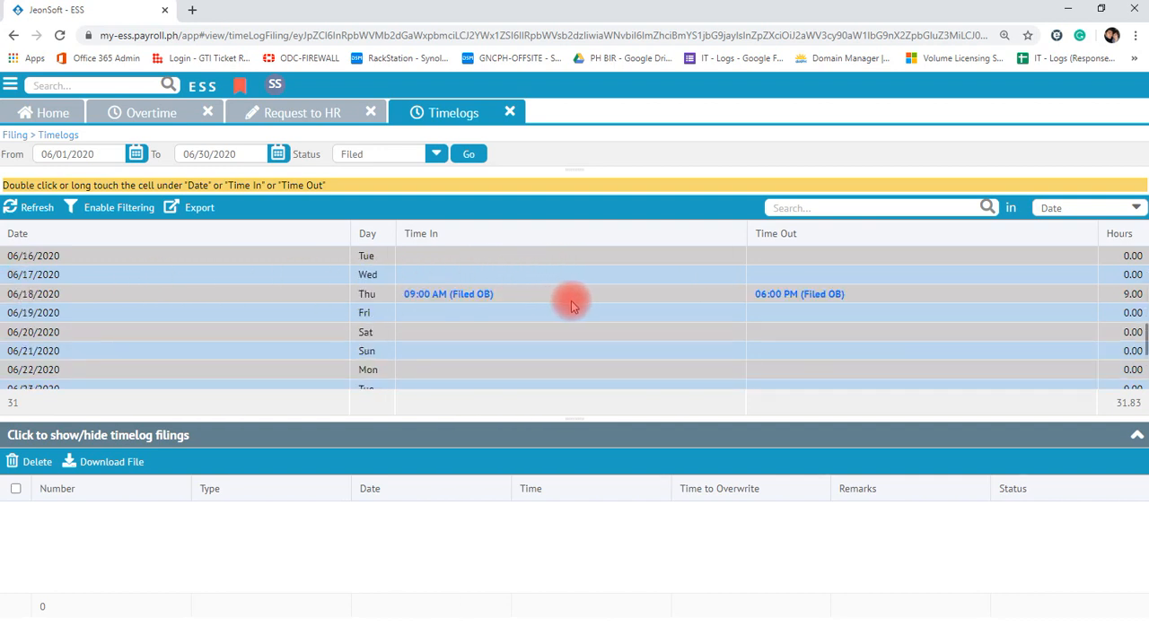
left_click(128, 301)
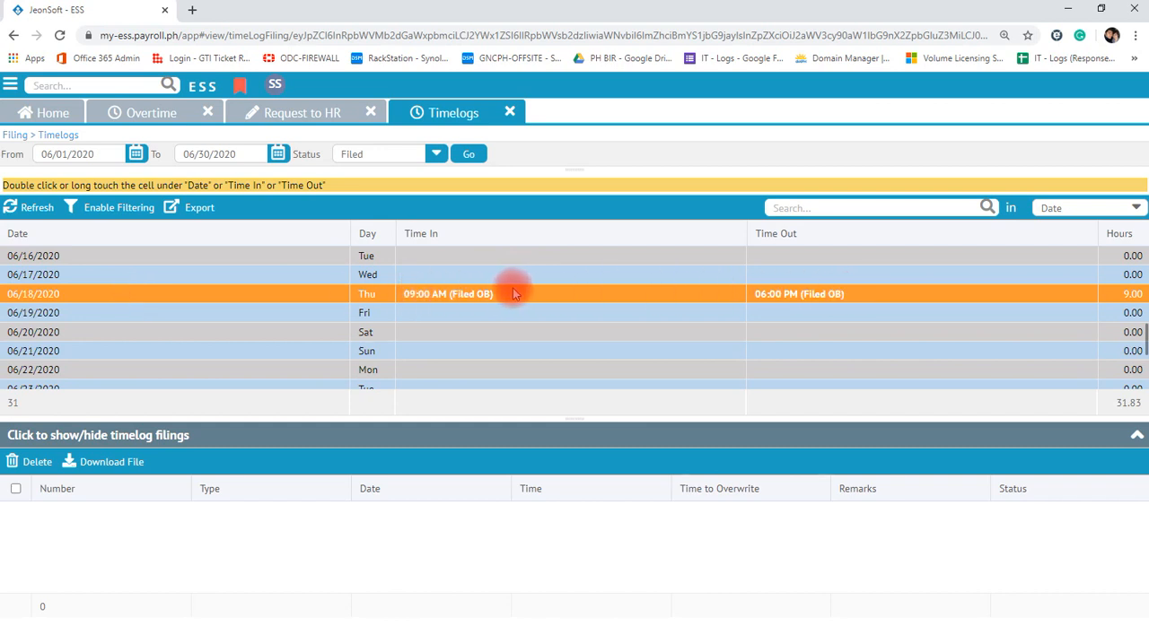
- Examine the June 2020 timelog entries, comparing the two 06/15/2020 rows for missing Time In and Time Out values
scroll(494, 302, "down", 2)
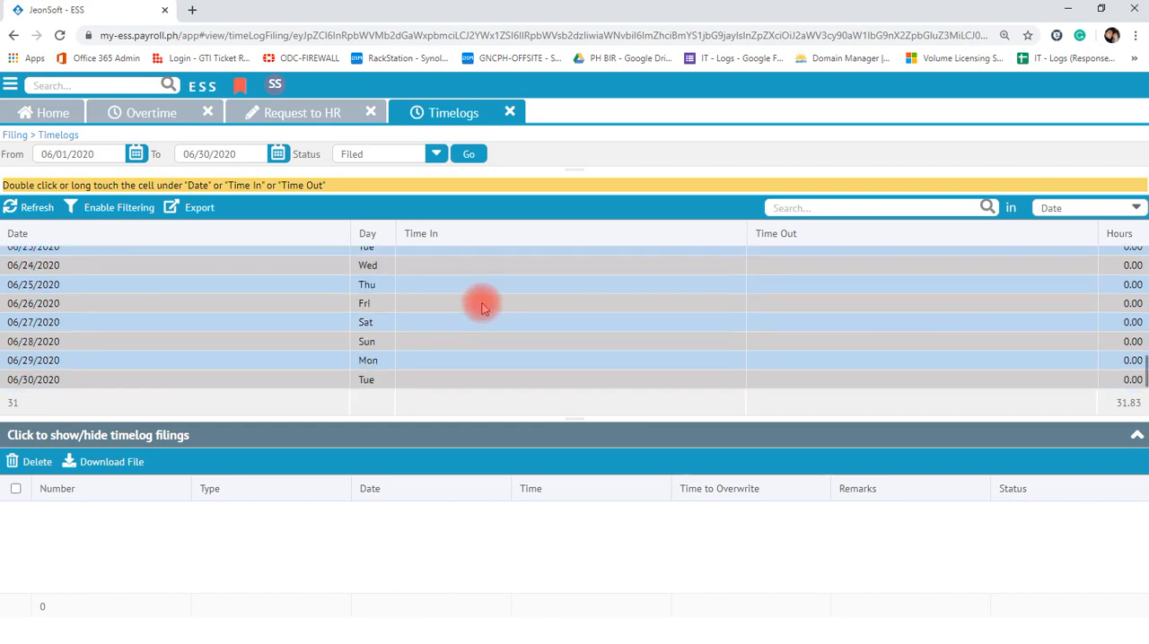
scroll(483, 310, "up", 5)
scroll(485, 312, "down", 2)
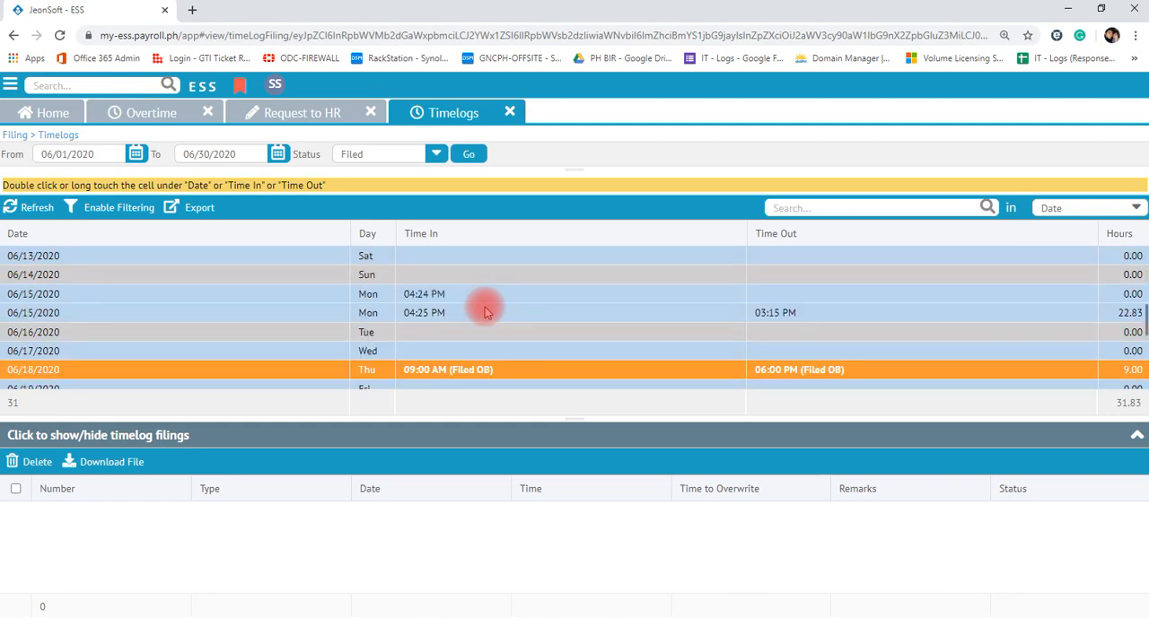
left_click(476, 294)
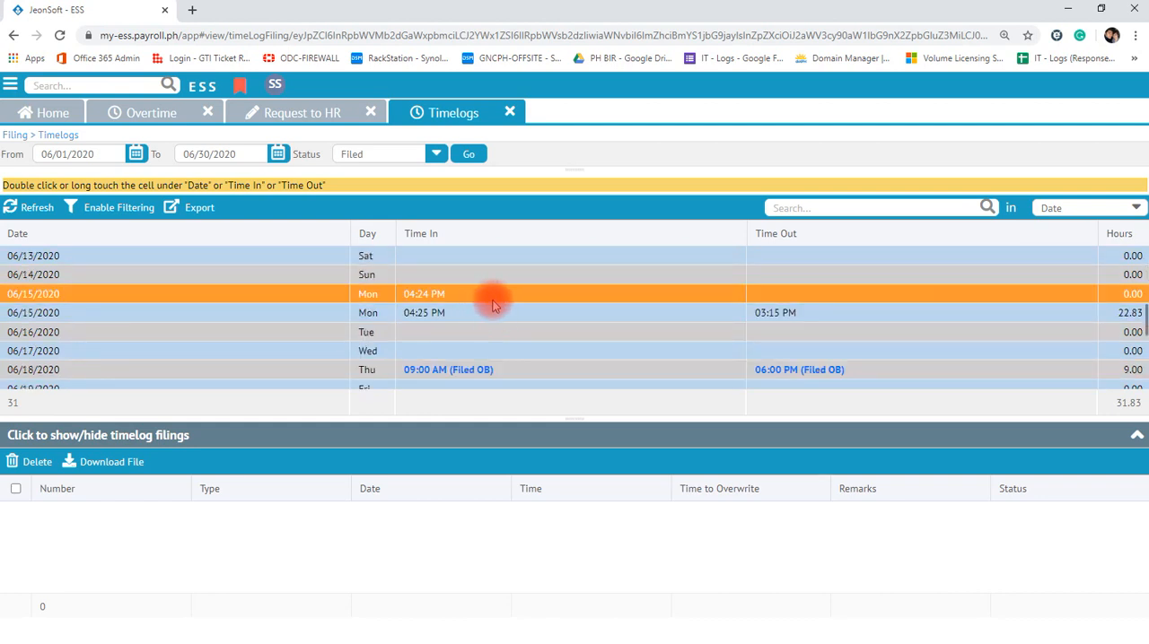
left_click(494, 316)
left_click(471, 296)
scroll(484, 297, "up", 4)
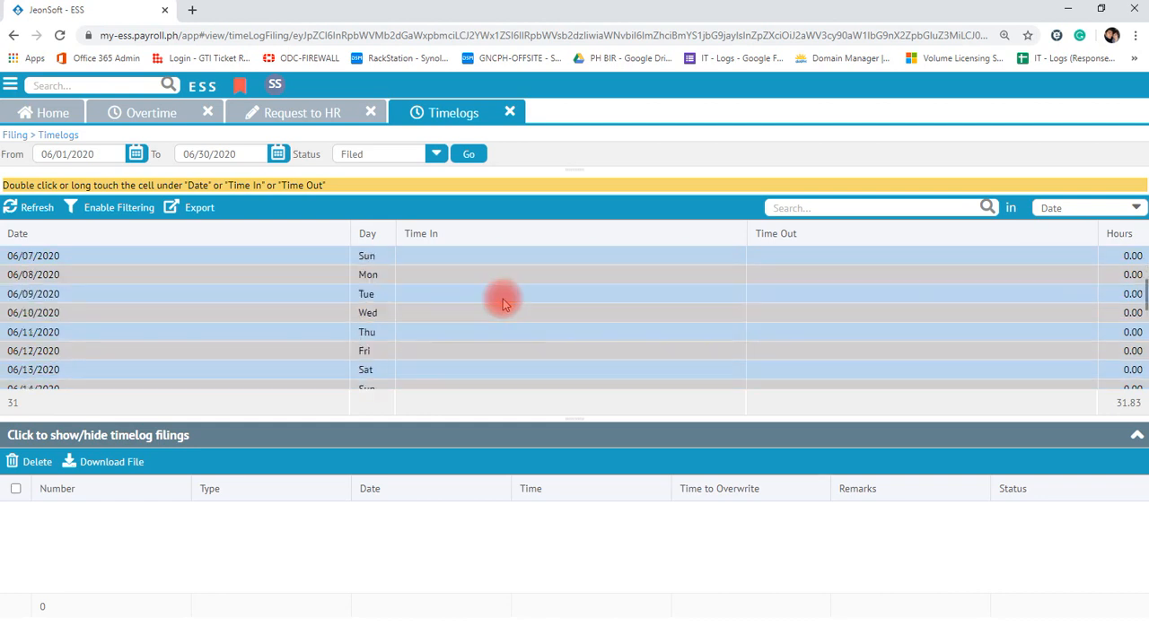
scroll(499, 299, "up", 1)
scroll(500, 303, "down", 5)
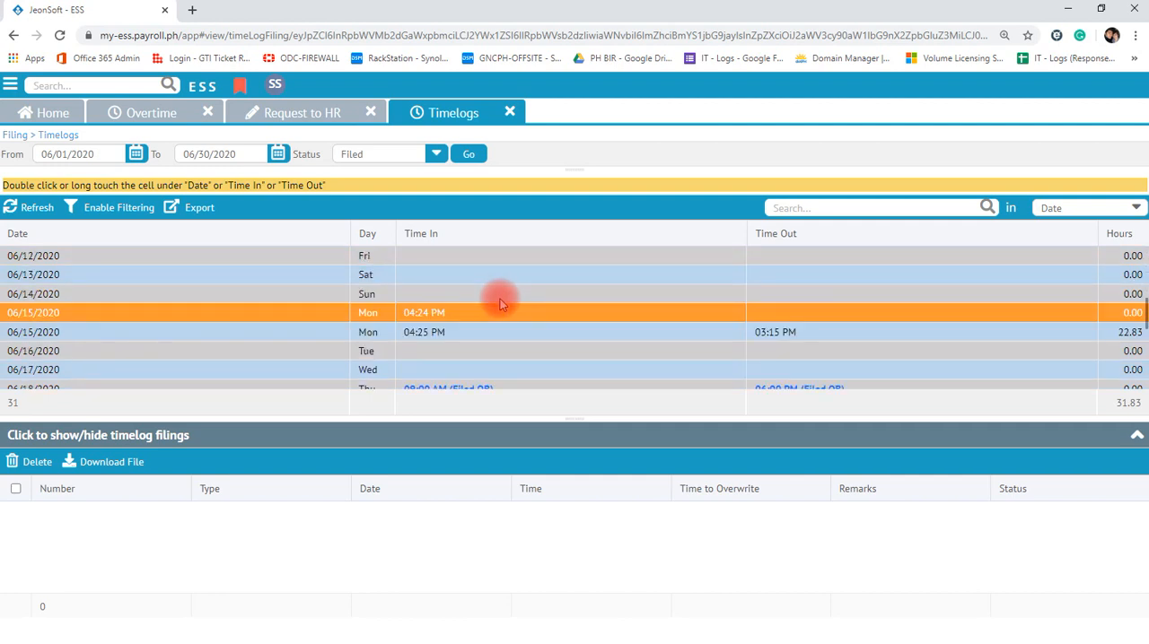
scroll(500, 303, "up", 2)
- Start a Missing OUT filing for the 04:24 PM entry on 06/15/2020 and set its time to 10:00 PM
double_click(775, 314)
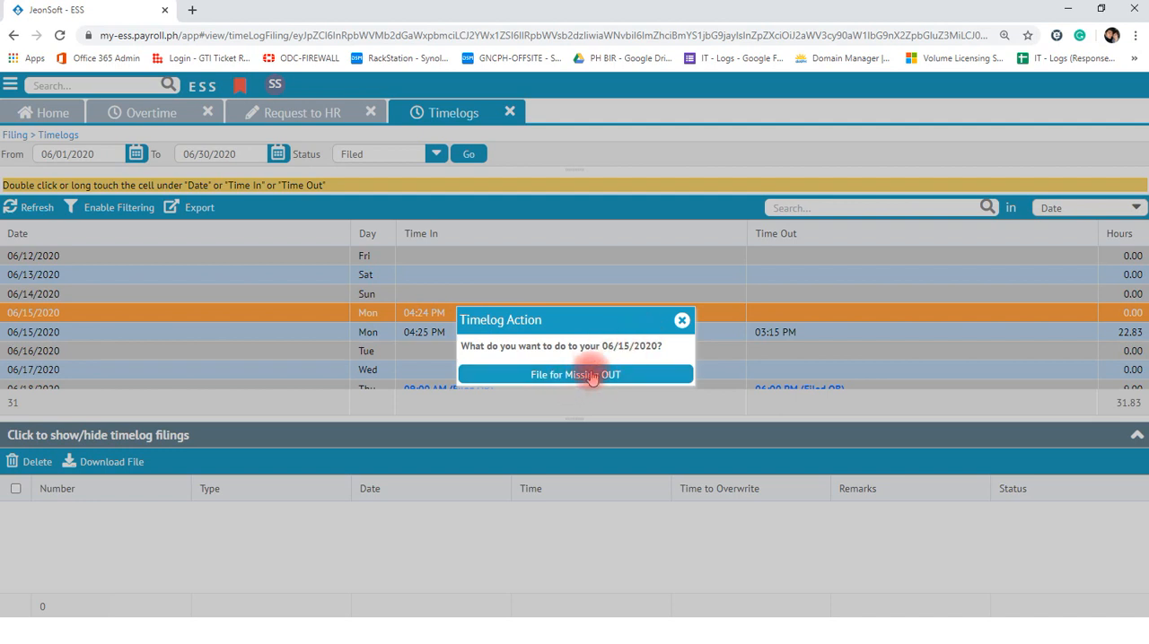
left_click(561, 377)
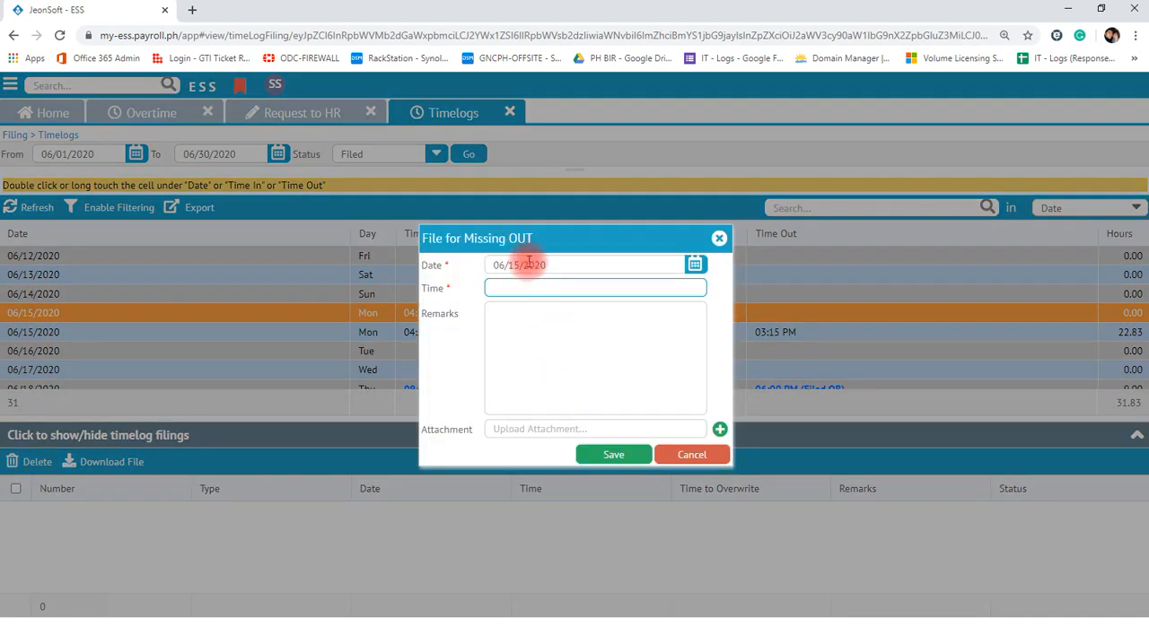
type("10pm")
- Enter the remark "forget to time out", save and confirm the Missing OUT filing, and check its entry in the timelogs
left_click(548, 346)
type("forget to t")
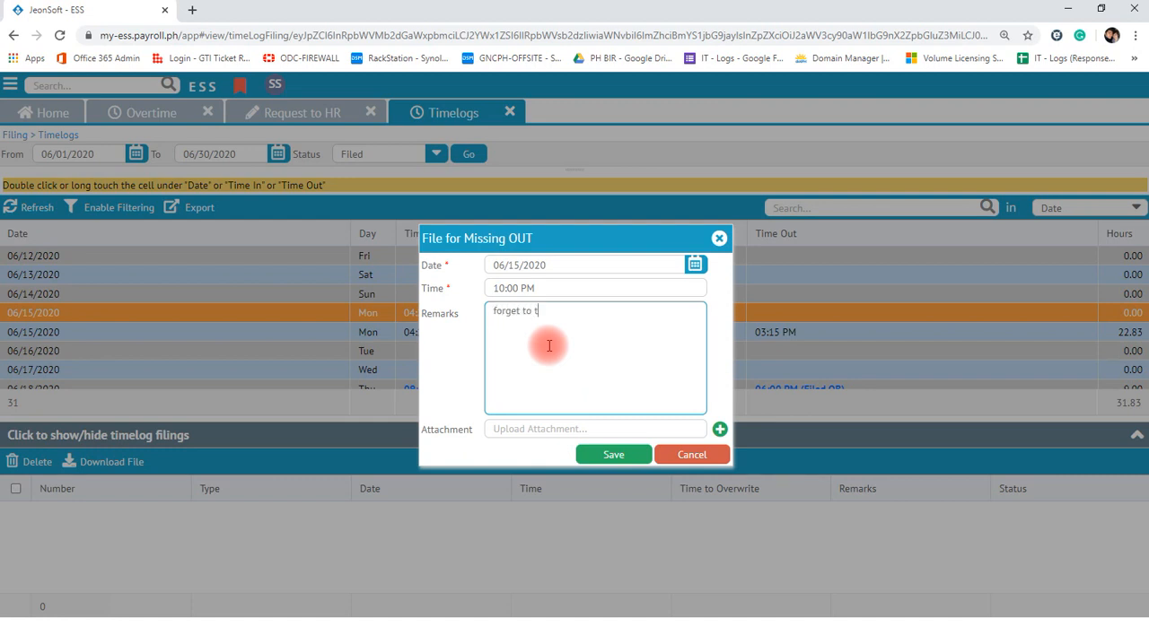
type("ime out")
left_click(597, 456)
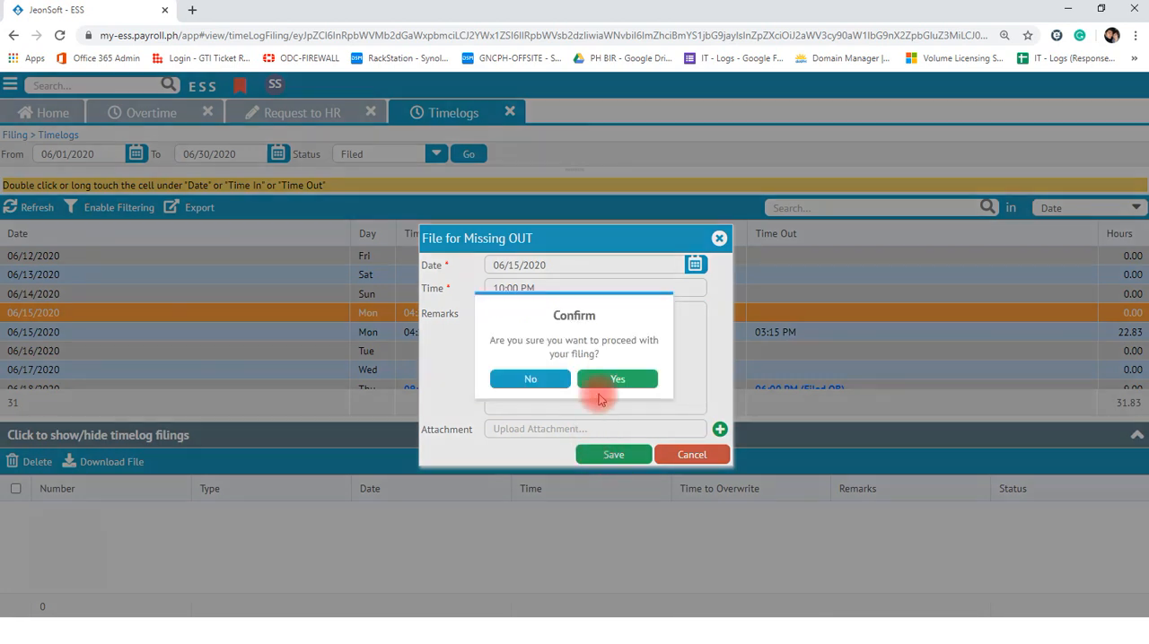
left_click(614, 380)
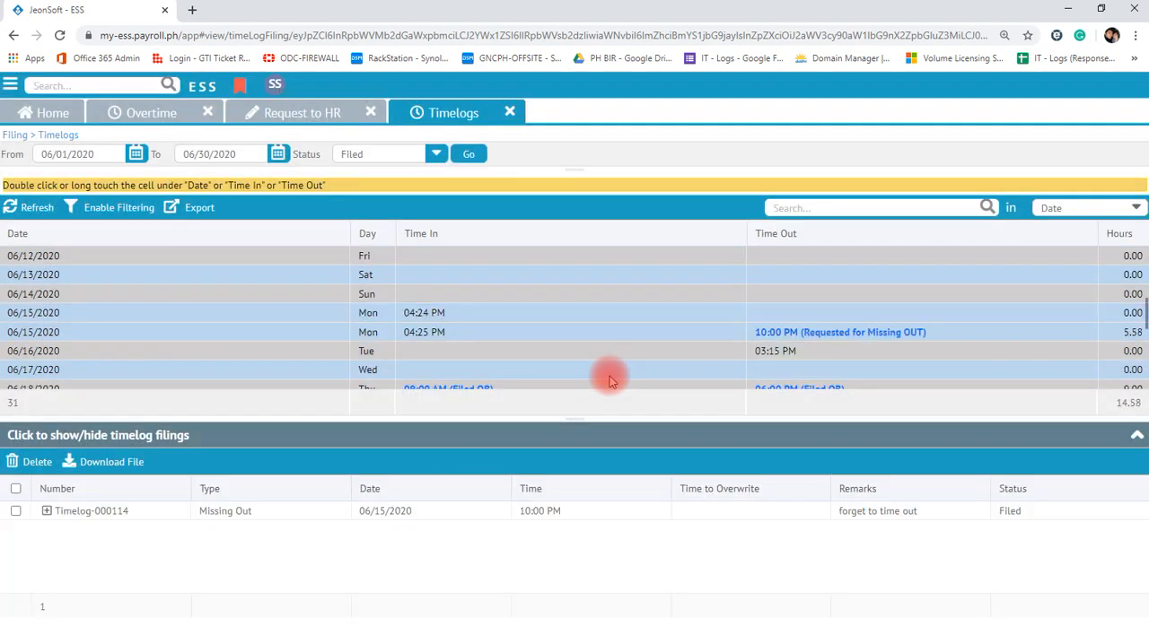
left_click(764, 332)
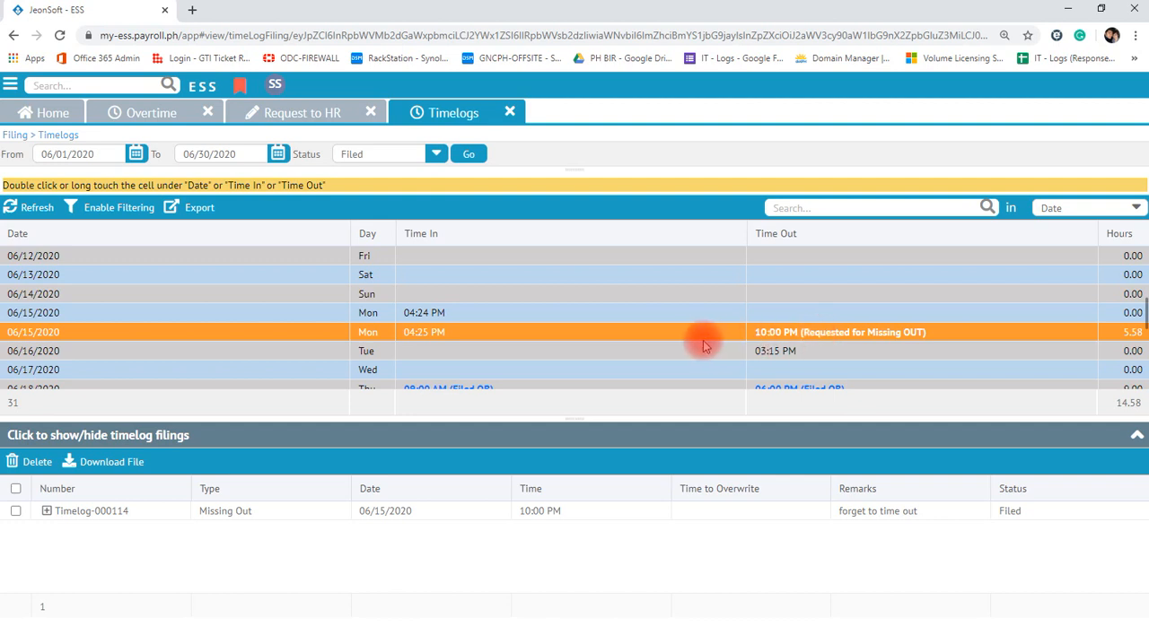
scroll(679, 351, "down", 1)
scroll(678, 350, "up", 1)
- Start a Missing IN filing for 06/16/2020 and set its time to 9:00 AM
left_click(505, 351)
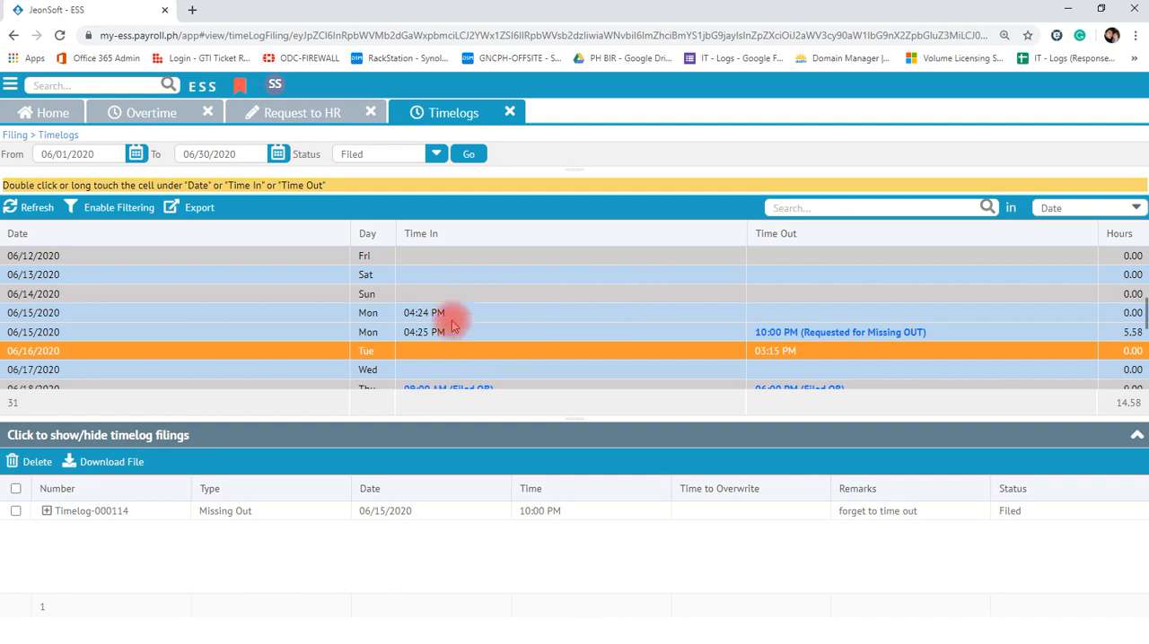
double_click(455, 355)
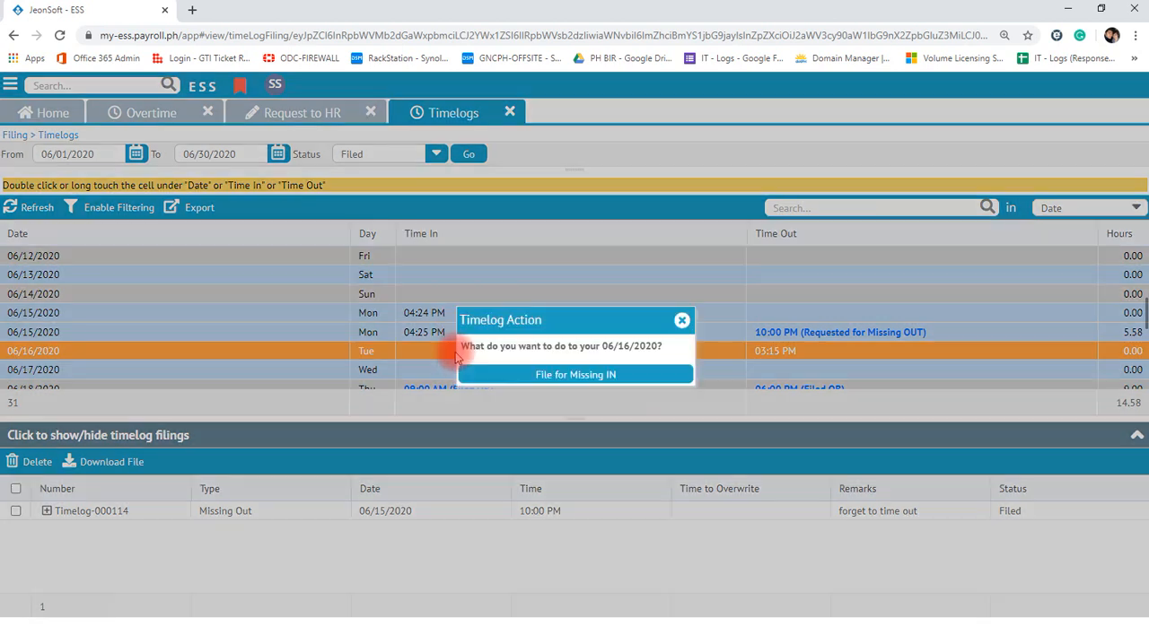
left_click(541, 375)
type("9am")
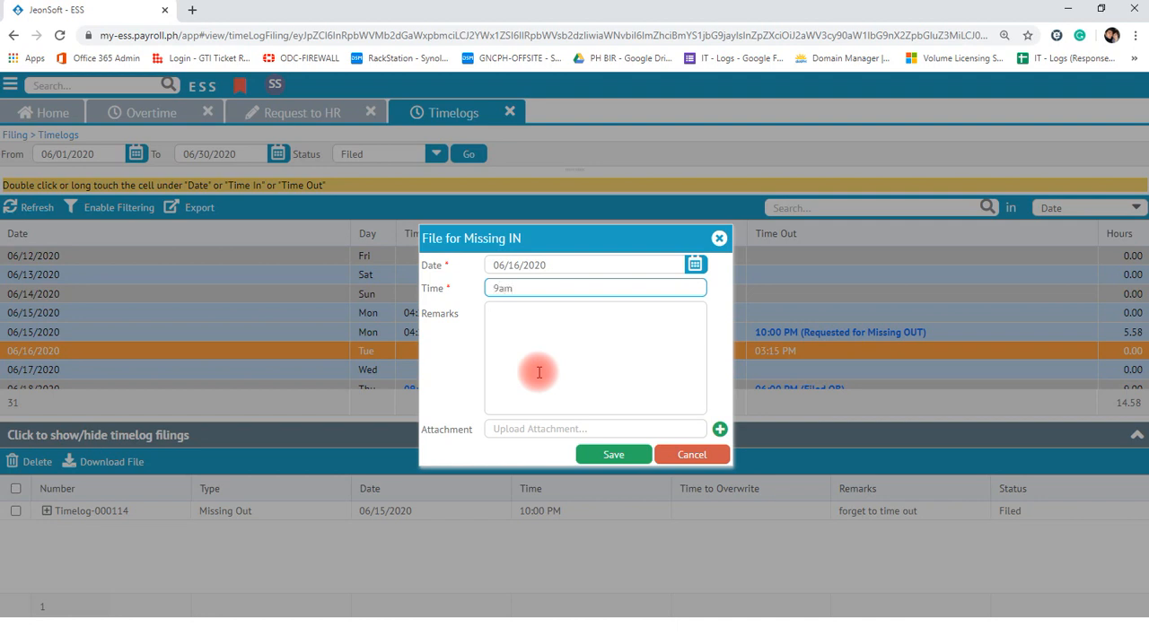
- Enter the remark "forget to time in", then save and confirm the Missing IN filing
left_click(539, 372)
type("forget t")
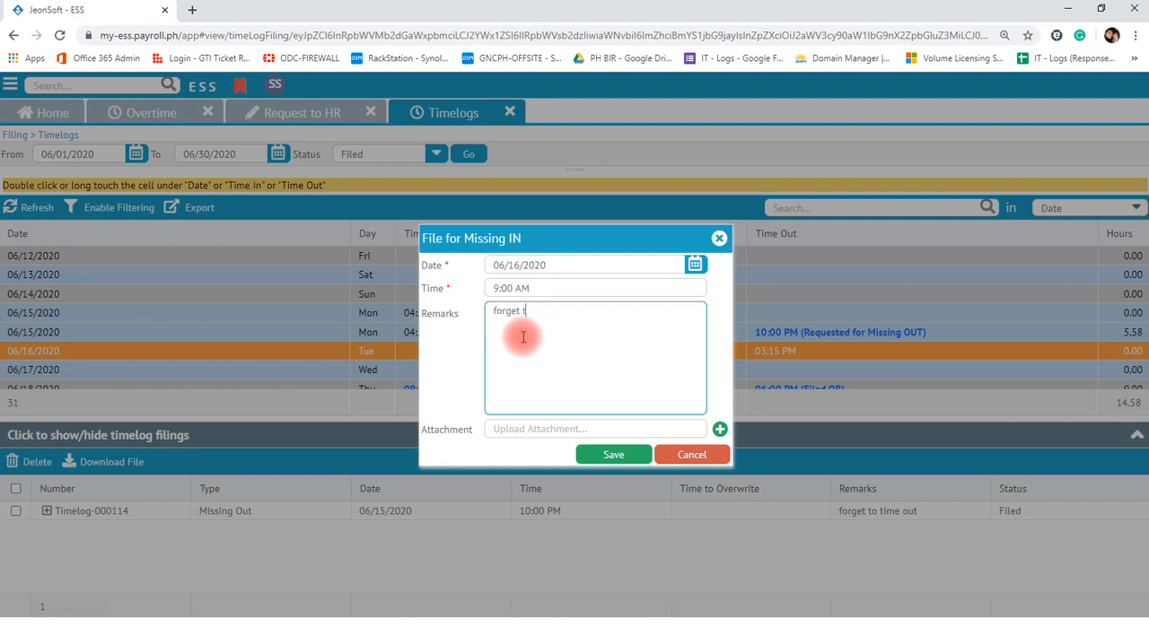
type("o time ou")
key("BackSpace")
key("BackSpace")
type("in")
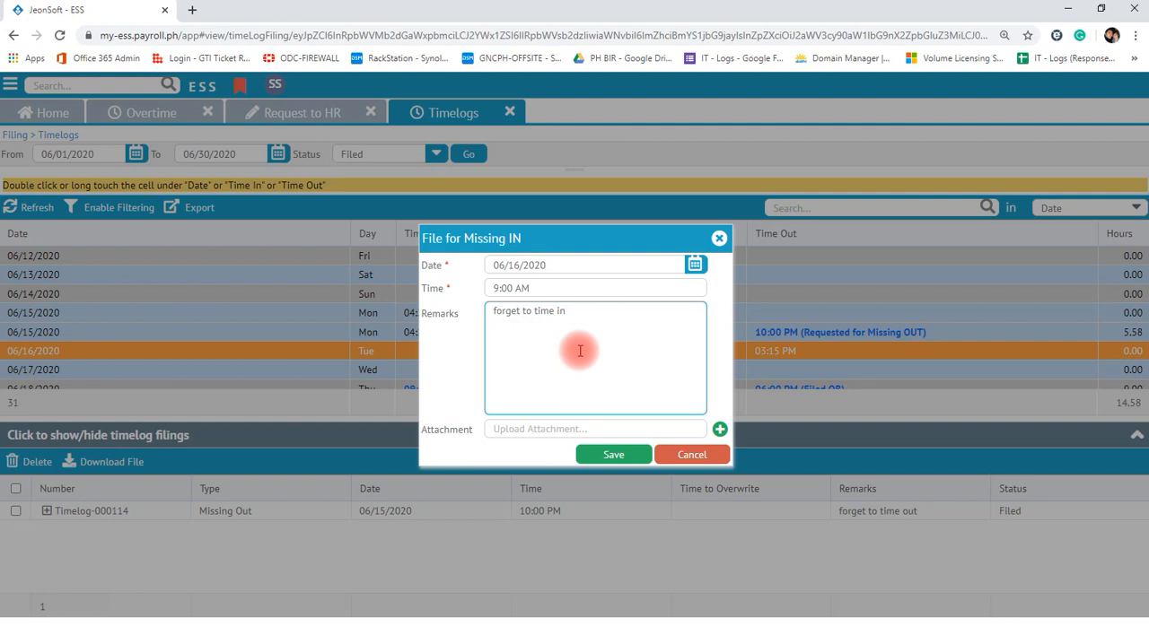
left_click(612, 456)
left_click(609, 380)
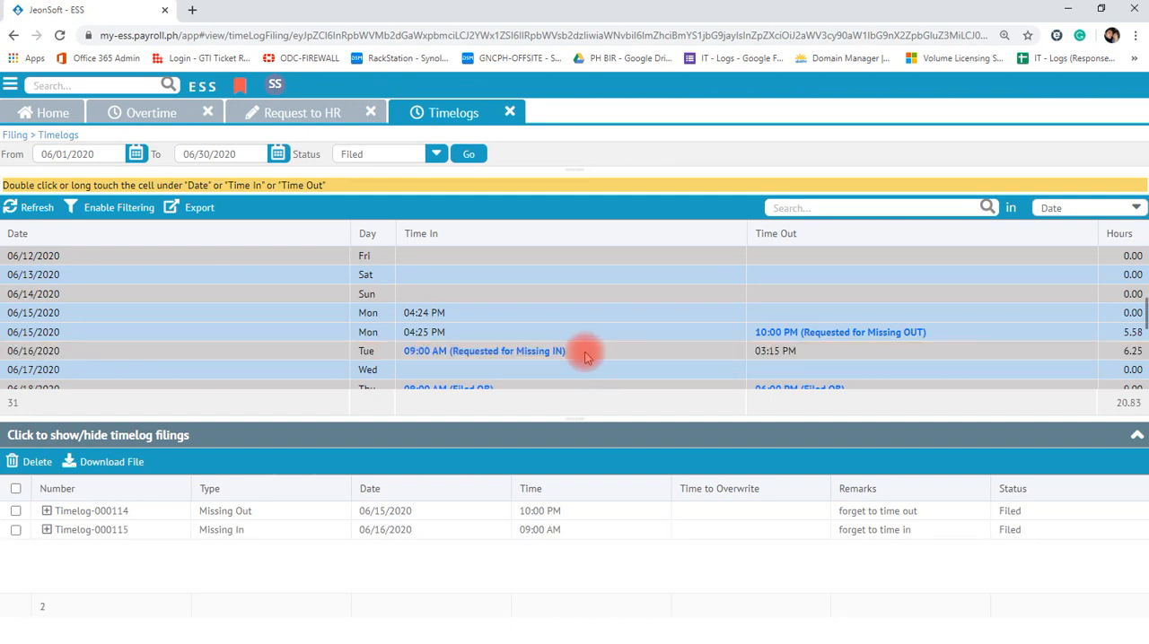
- Review the filed 06/16/2020 entry and view the filing options for the empty Time In and Time Out on 06/14/2020 without filing
left_click(584, 358)
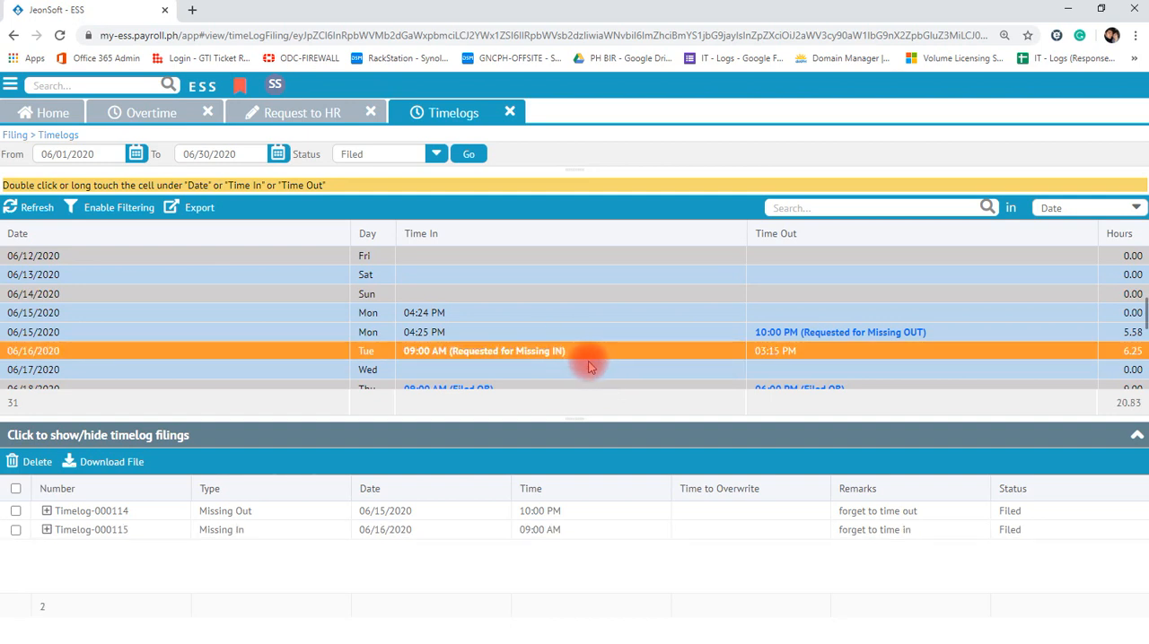
scroll(588, 359, "down", 1)
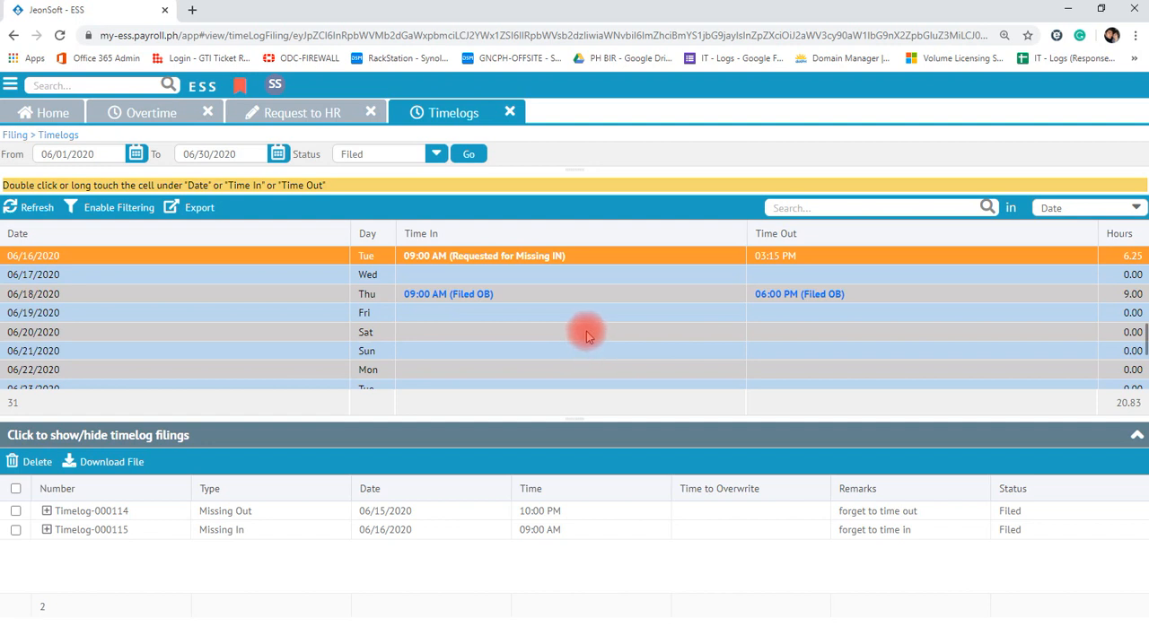
scroll(585, 332, "up", 1)
left_click(453, 294)
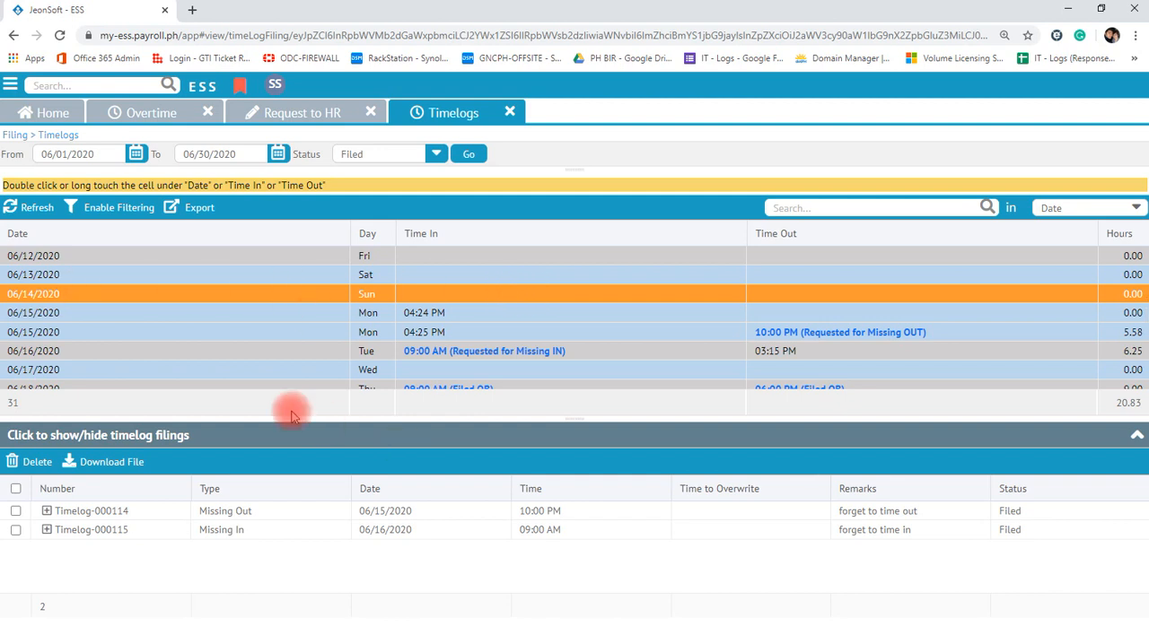
double_click(415, 293)
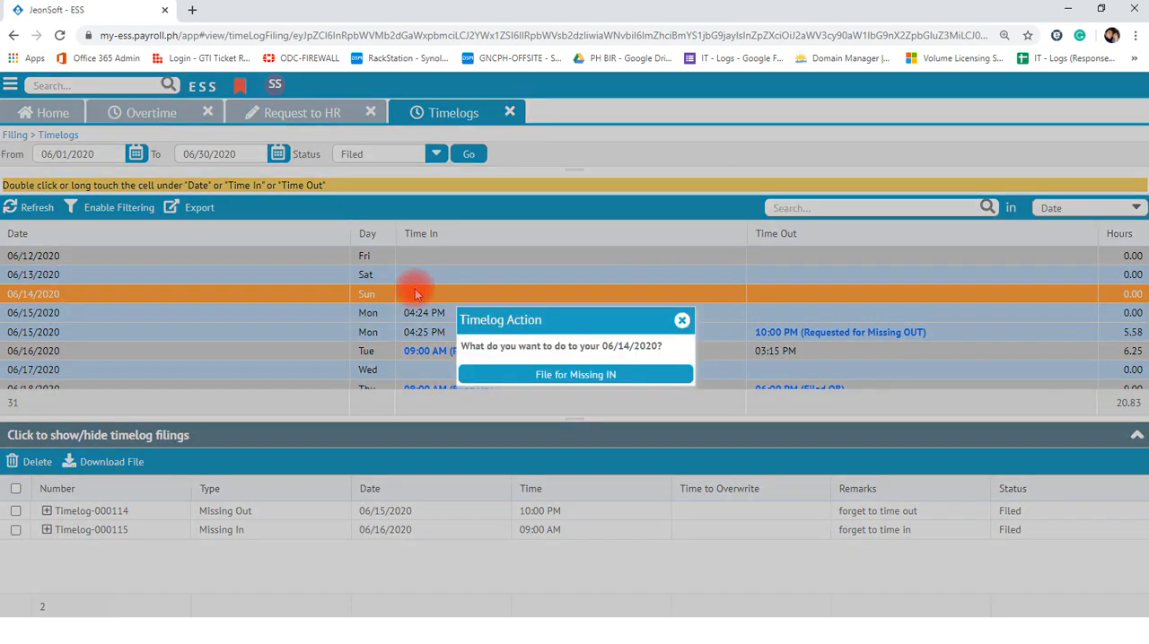
left_click(682, 321)
double_click(769, 293)
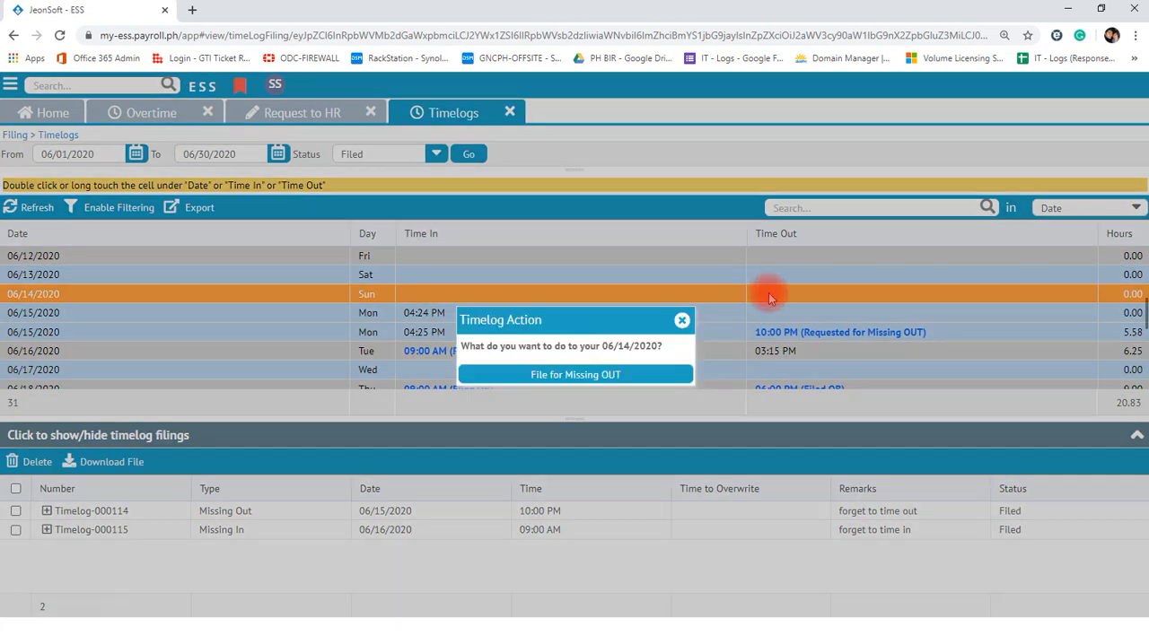
left_click(682, 322)
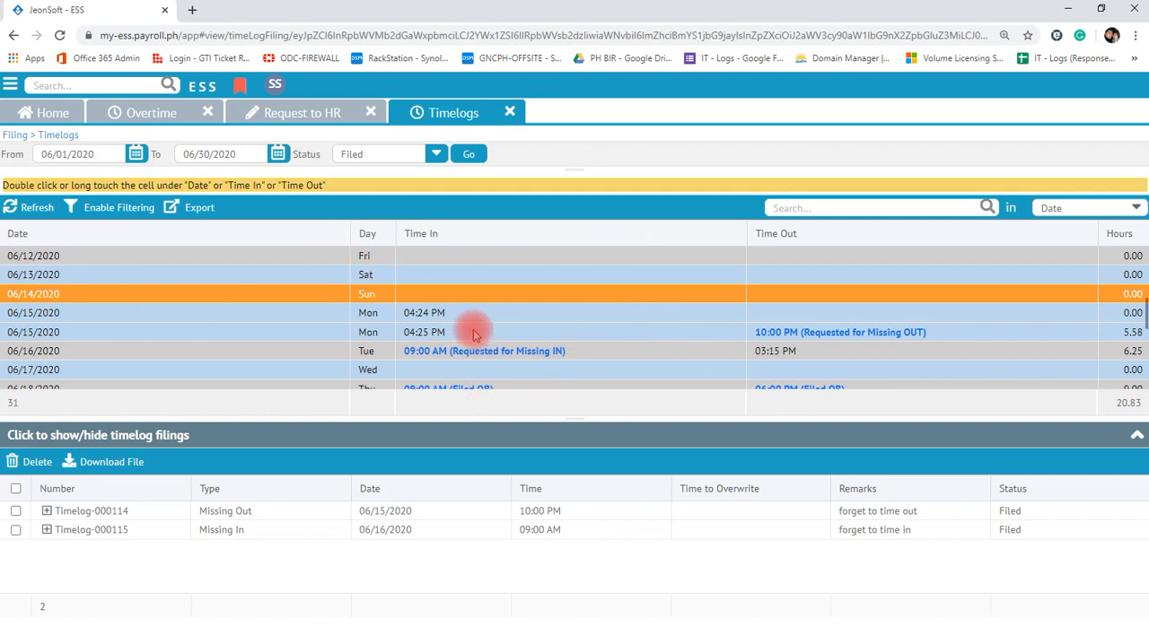
- Open the Undertime filing page and start a new filing dated 06/16/2020 for 30 minutes
left_click(11, 85)
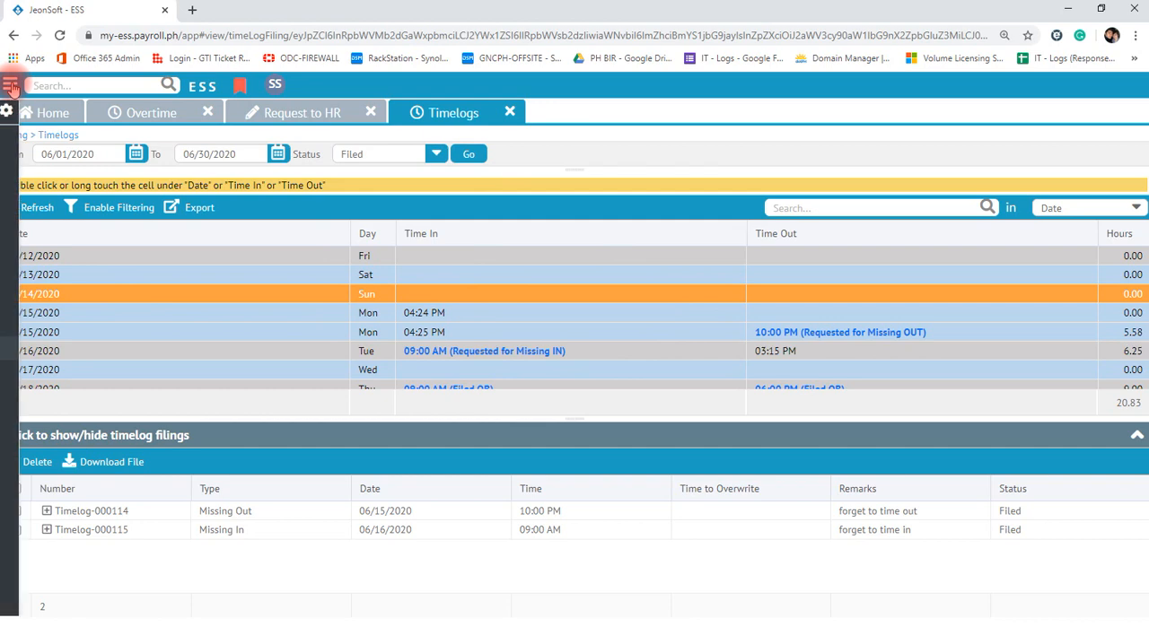
left_click(77, 373)
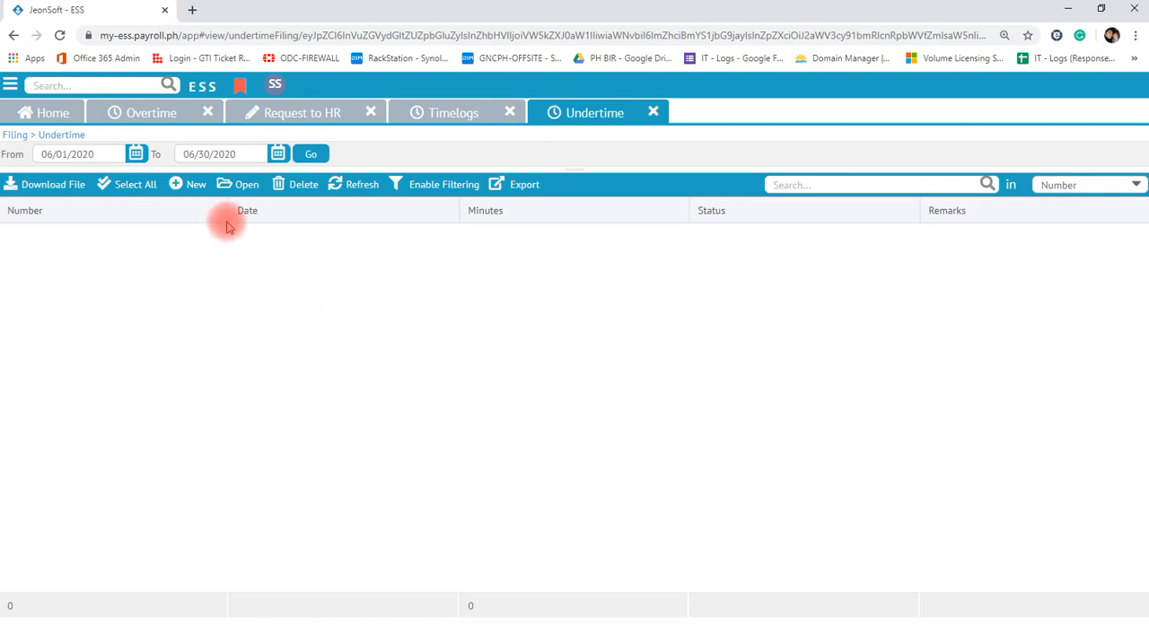
left_click(194, 186)
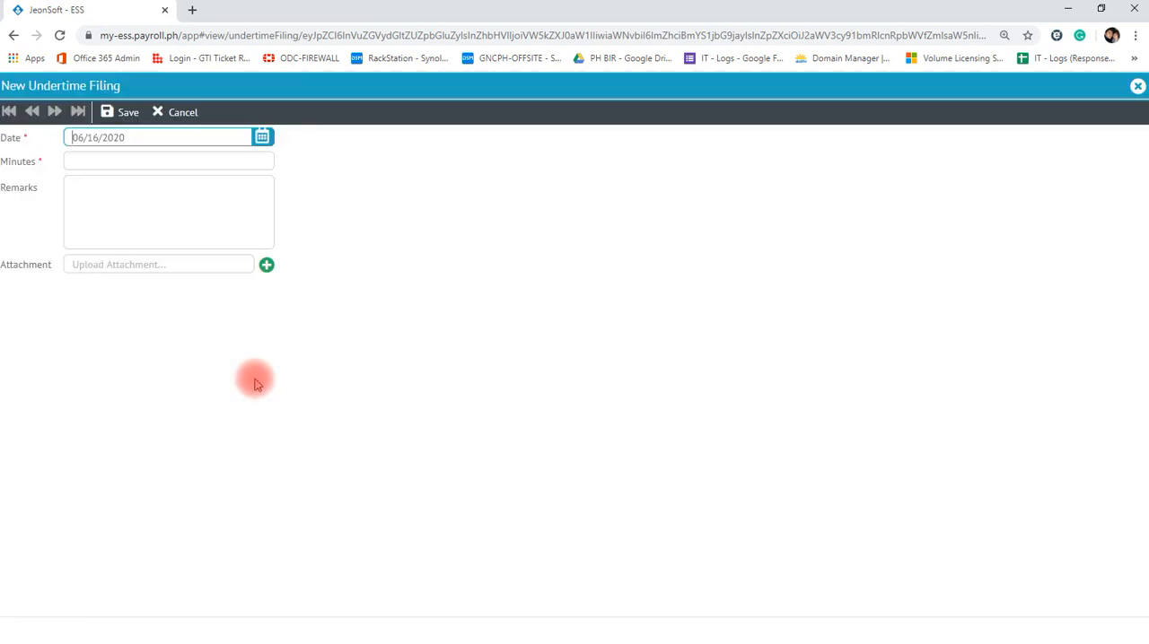
left_click(134, 137)
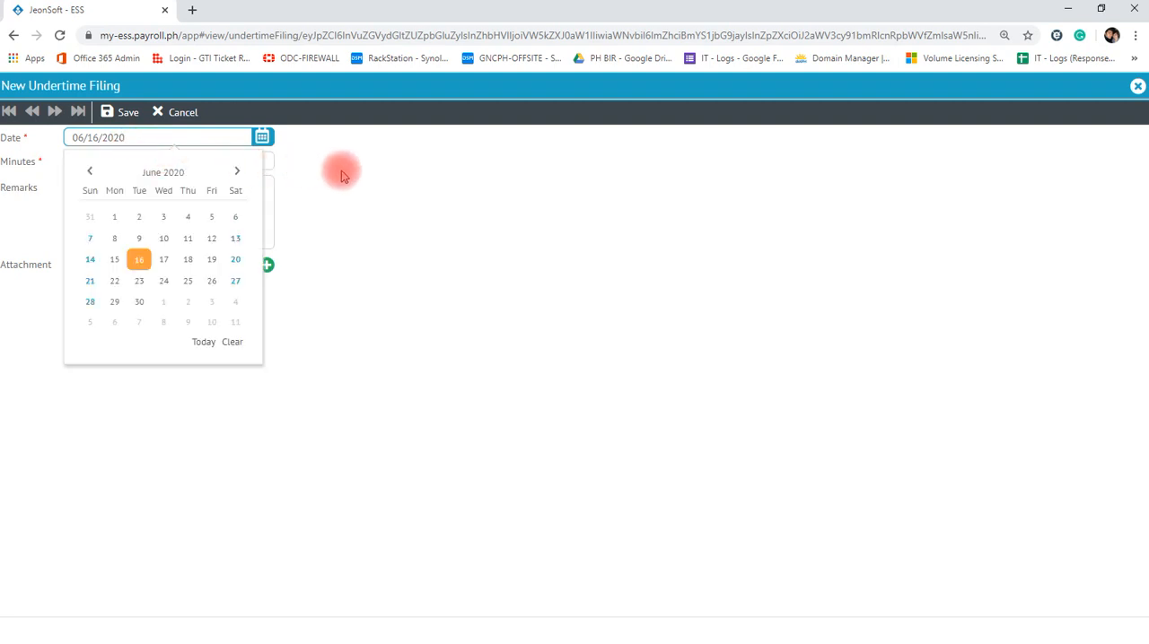
left_click(180, 163)
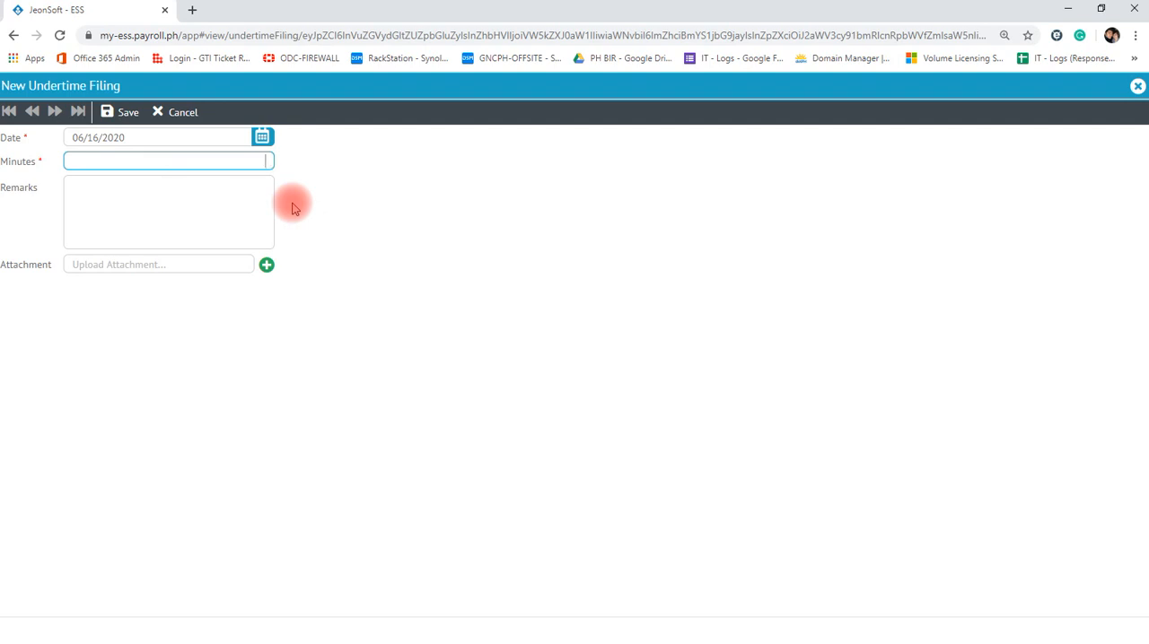
type("30")
- Enter the remark "need to go early - due to bla bla", save and confirm the undertime filing, and return to the list
left_click(107, 204)
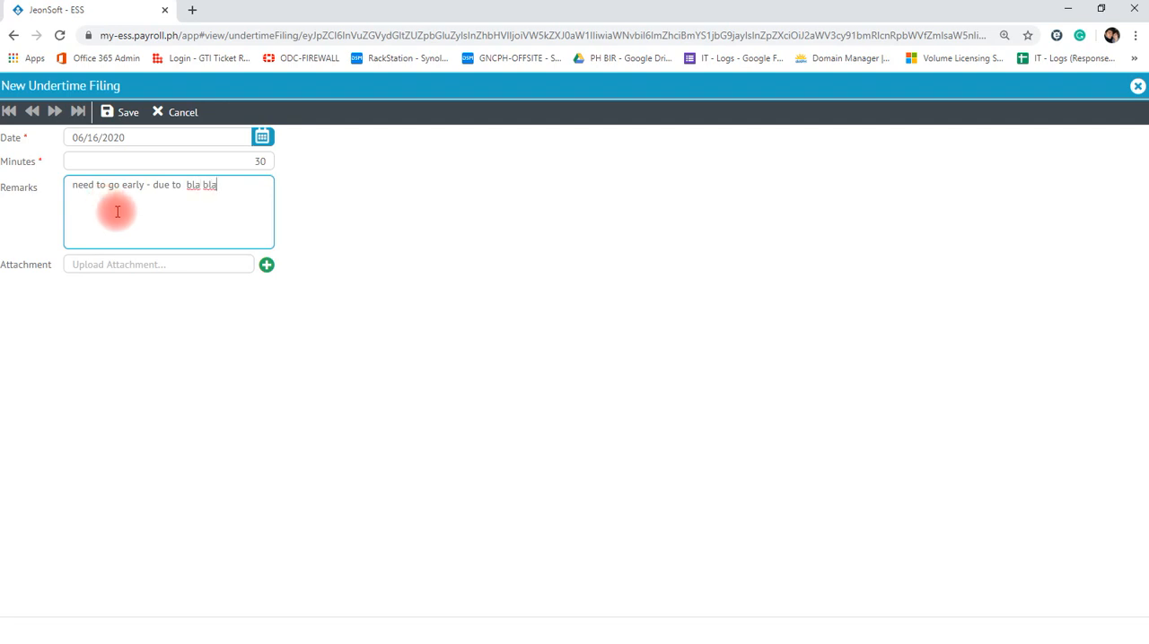
left_click(123, 266)
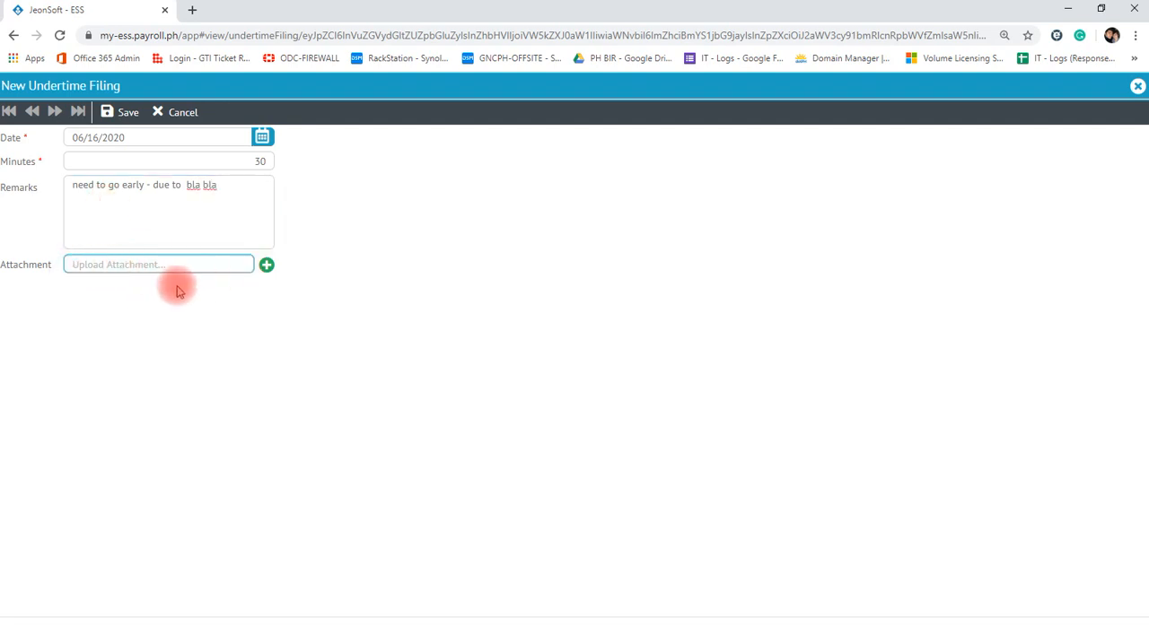
left_click(126, 114)
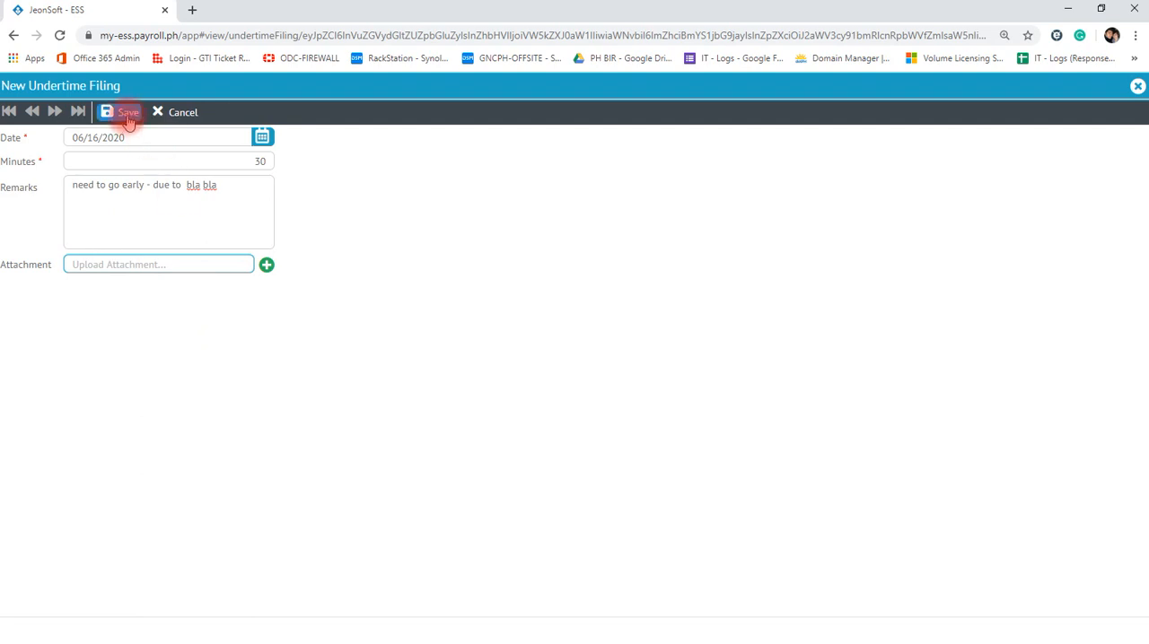
left_click(603, 382)
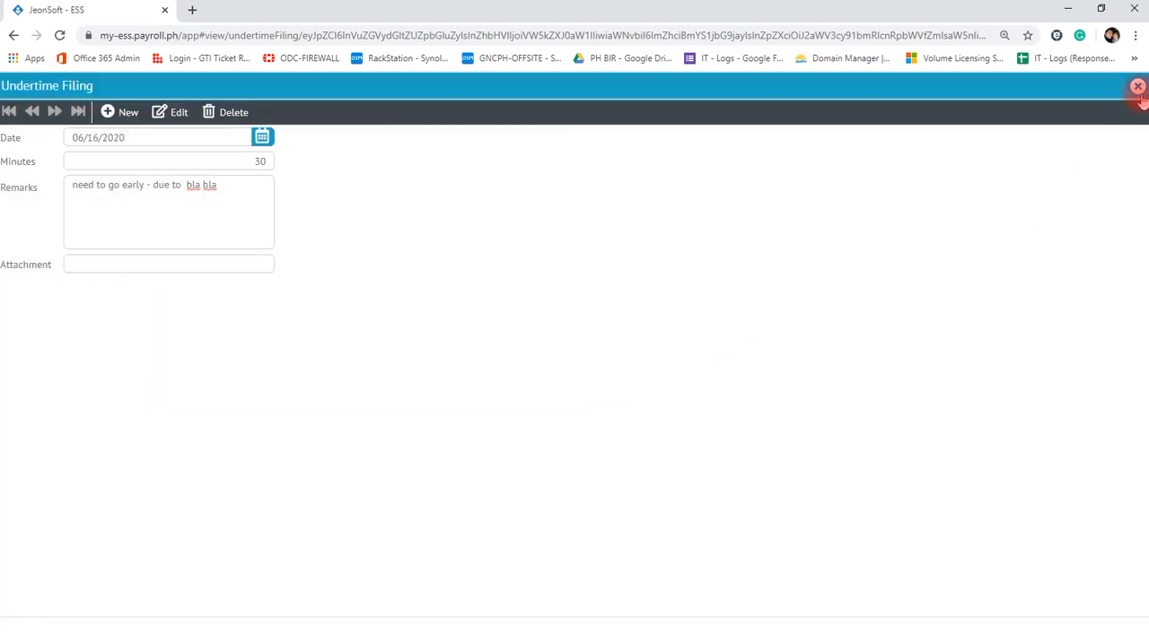
left_click(1137, 87)
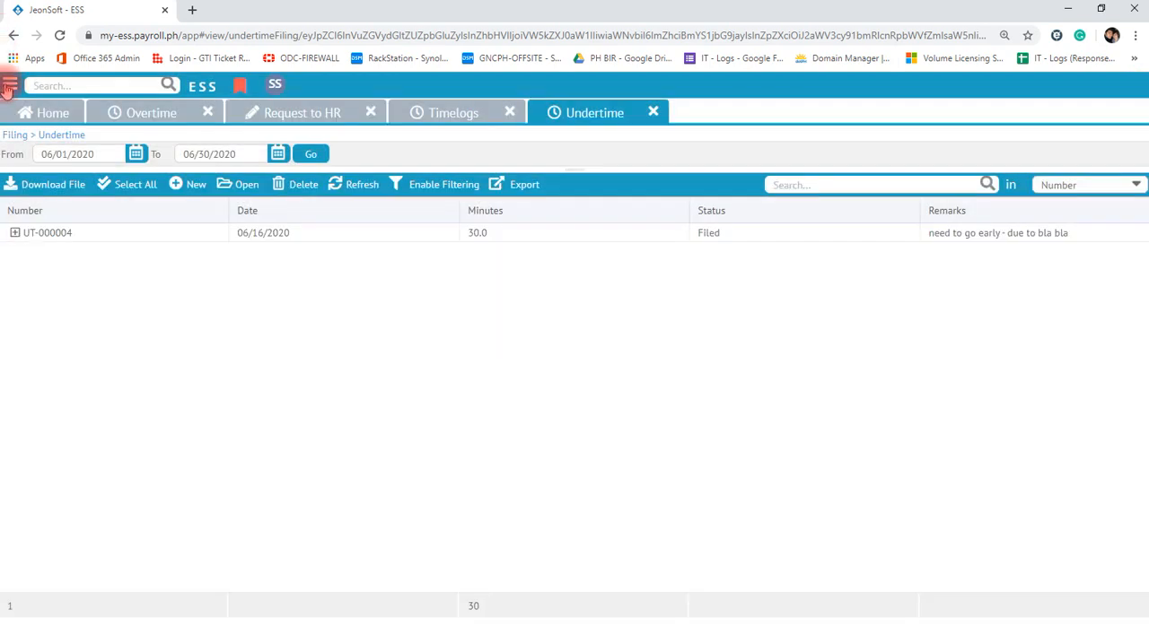
- Open the 201 Updates filing page
left_click(9, 85)
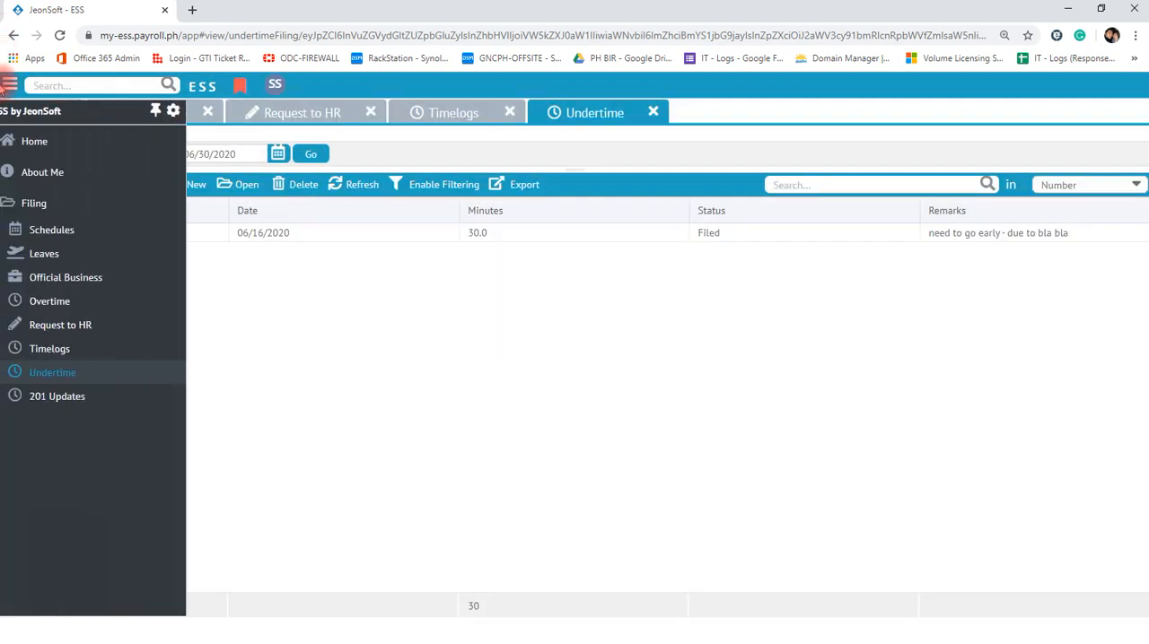
left_click(66, 397)
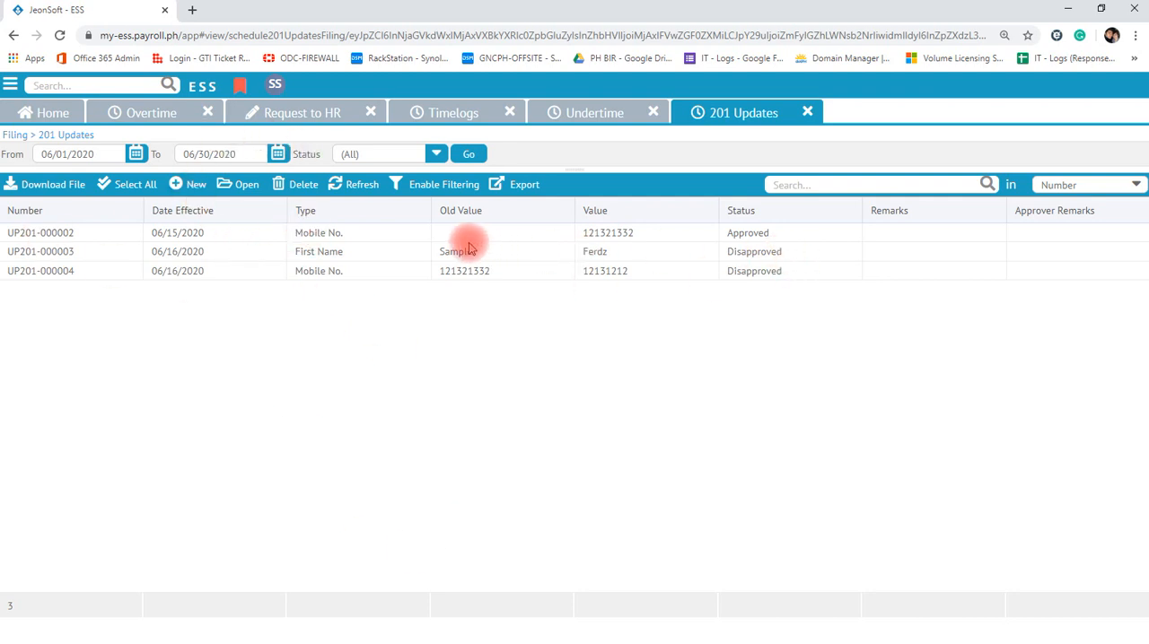
- Log out of the subordinate account and log in to the approver account with its account code and employee code
left_click(400, 236)
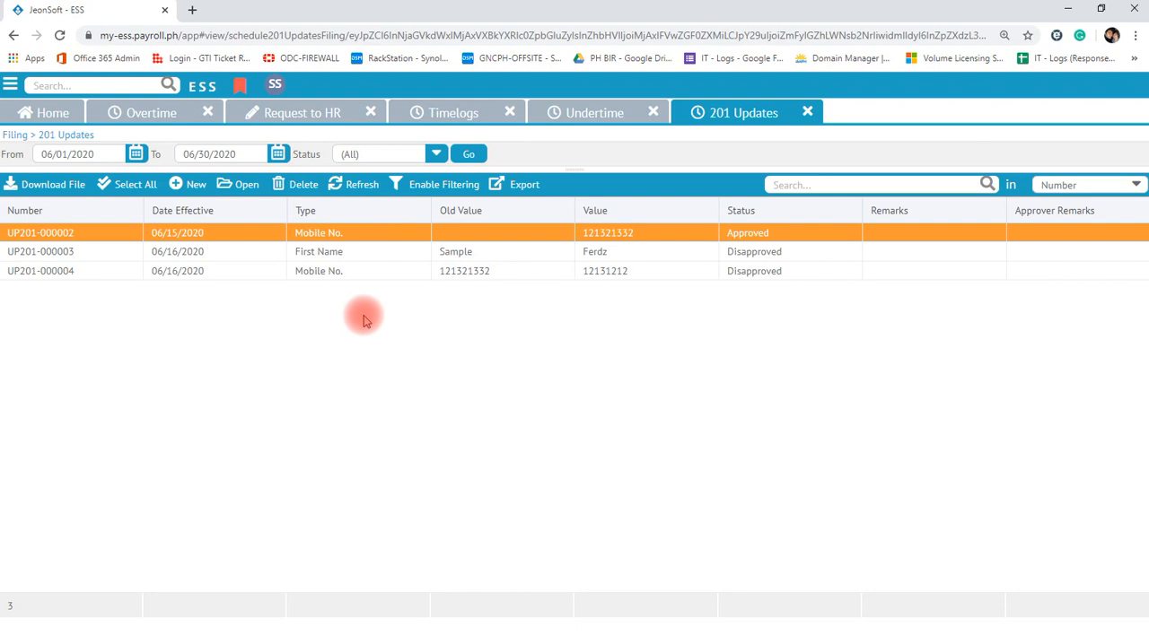
left_click(275, 85)
left_click(302, 266)
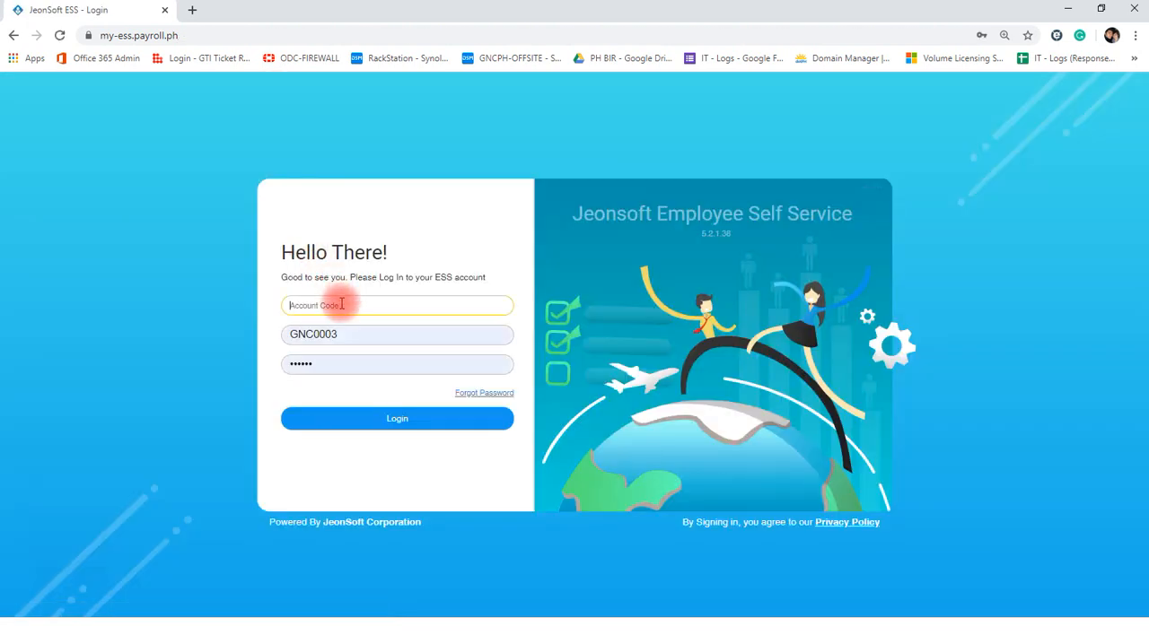
type("GNCLivewell")
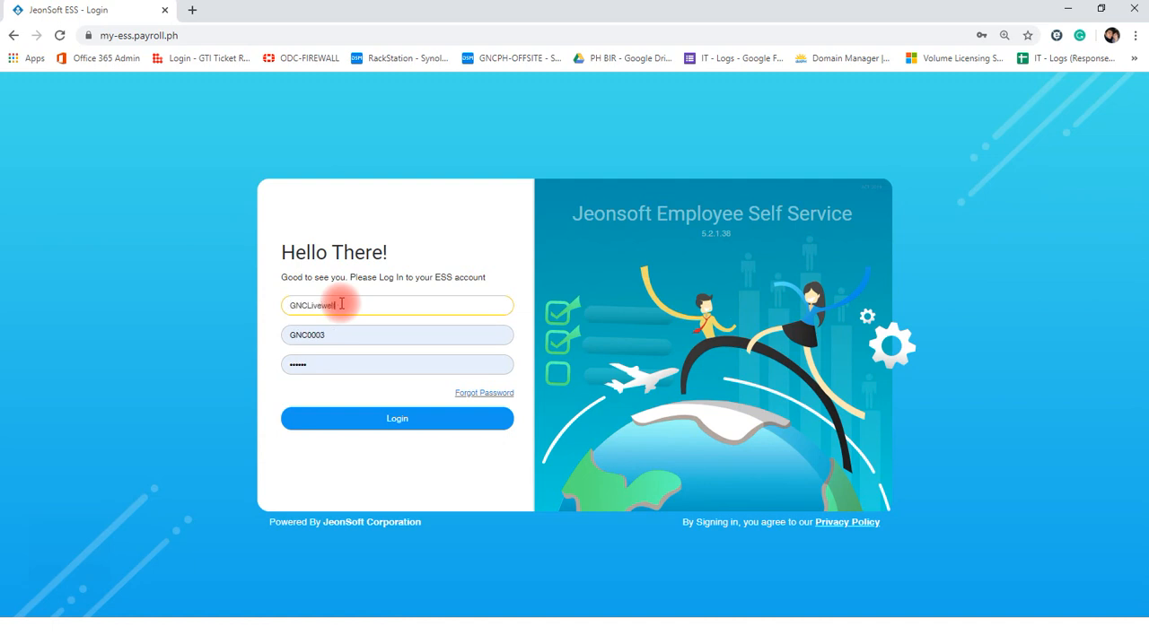
left_click(345, 337)
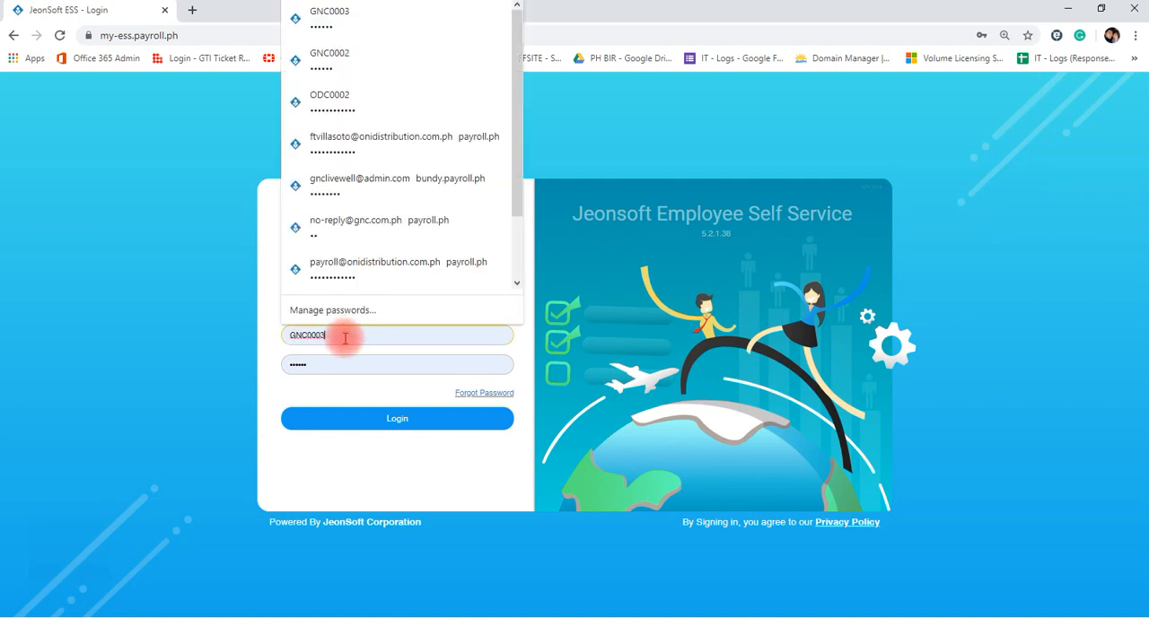
key("BackSpace")
type("2")
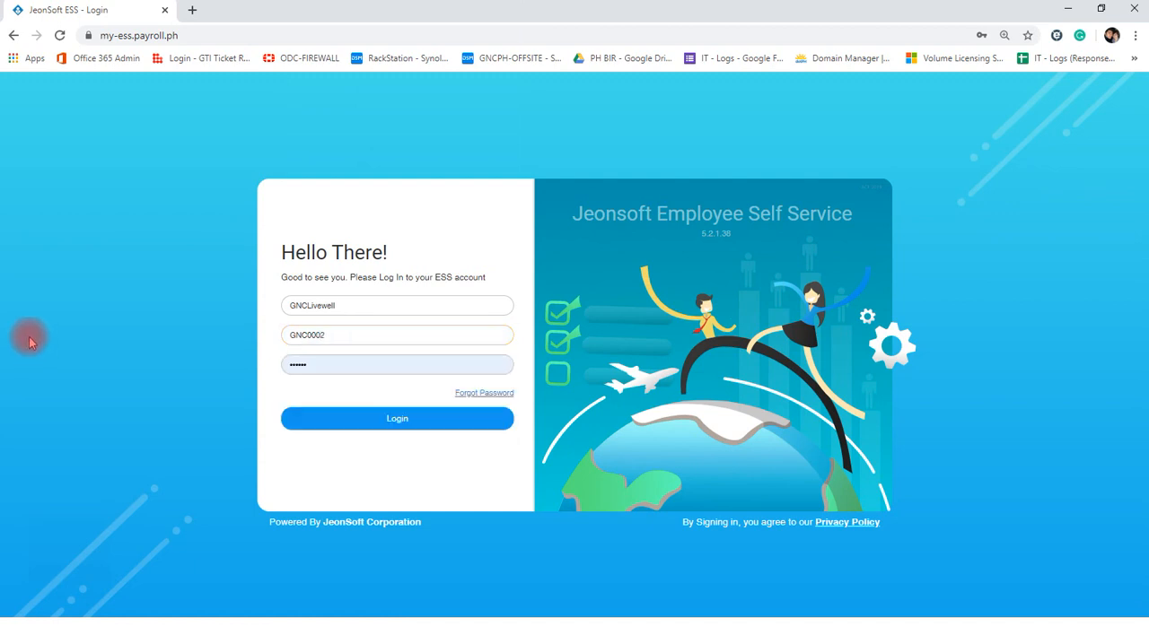
left_click(375, 417)
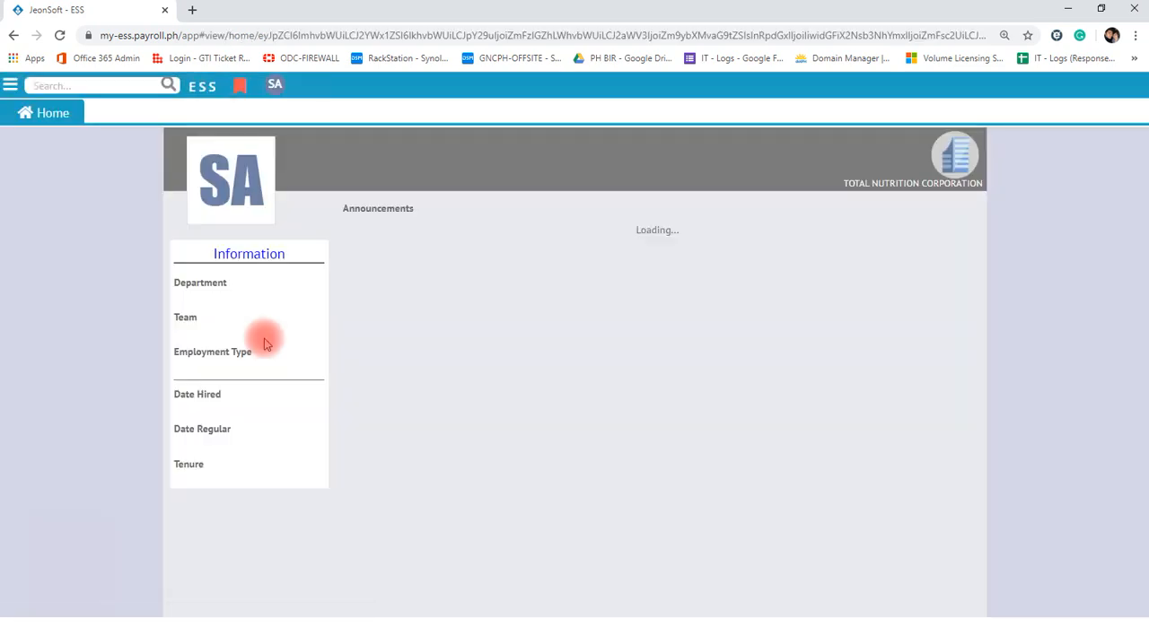
- Open the schedule approvals page, select all filed schedule changes and approve them
left_click(10, 85)
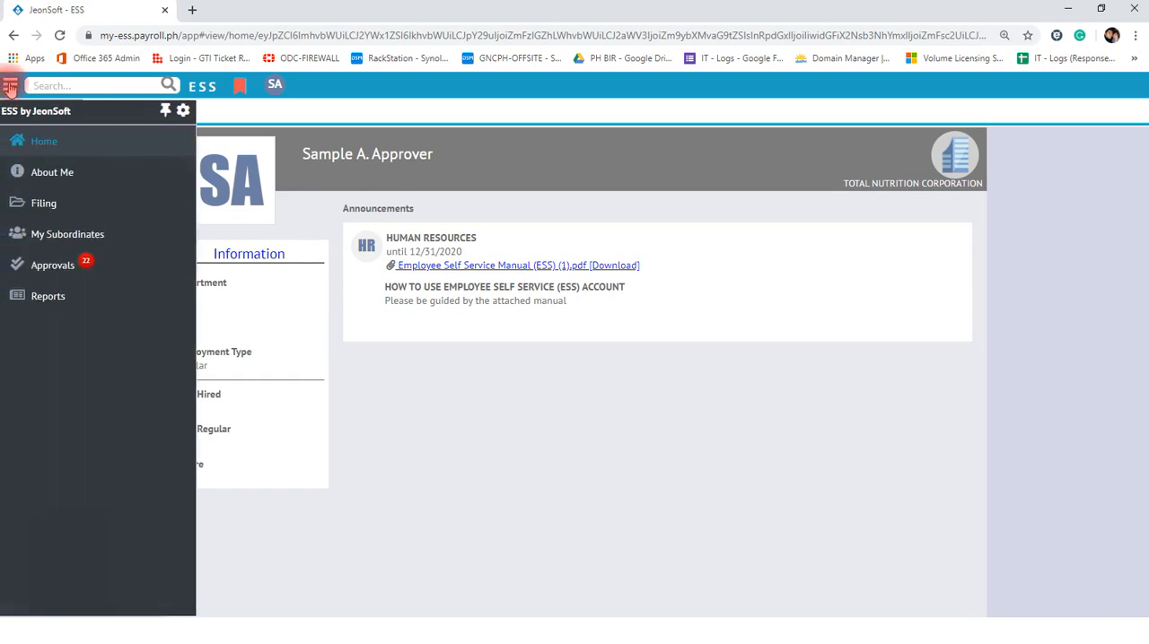
left_click(63, 269)
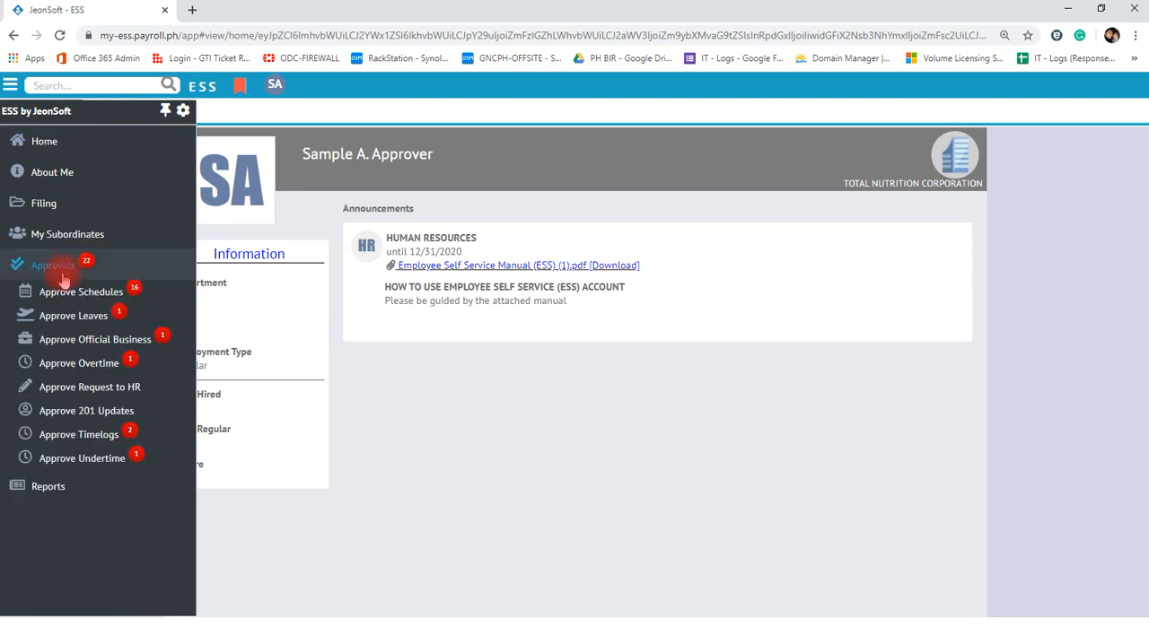
left_click(66, 296)
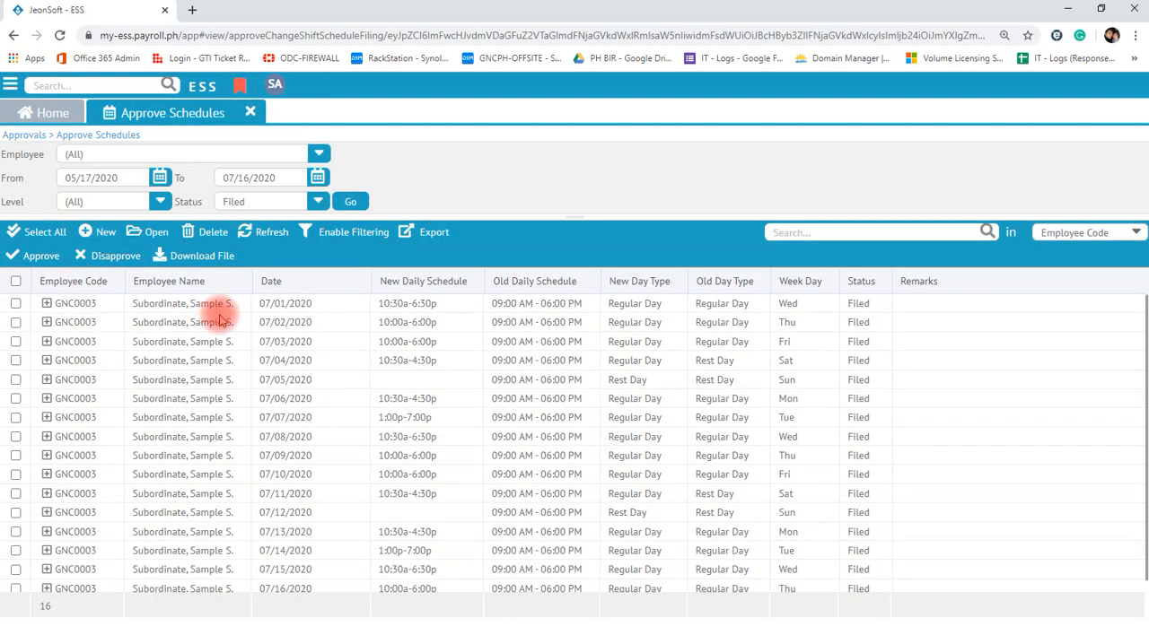
scroll(186, 323, "down", 1)
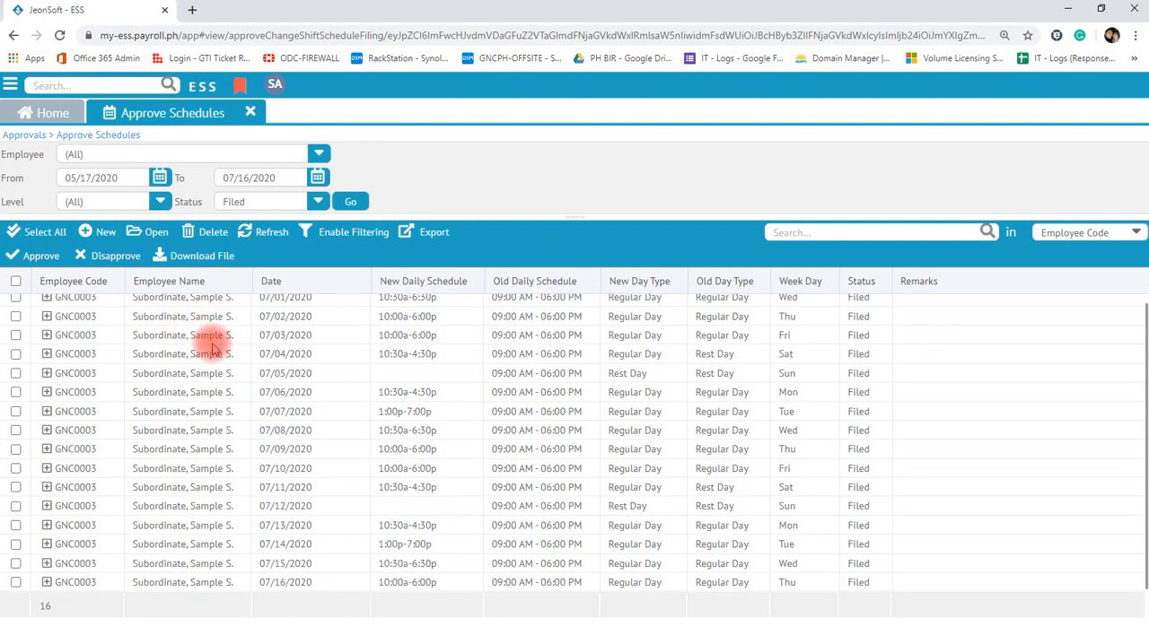
scroll(314, 381, "up", 1)
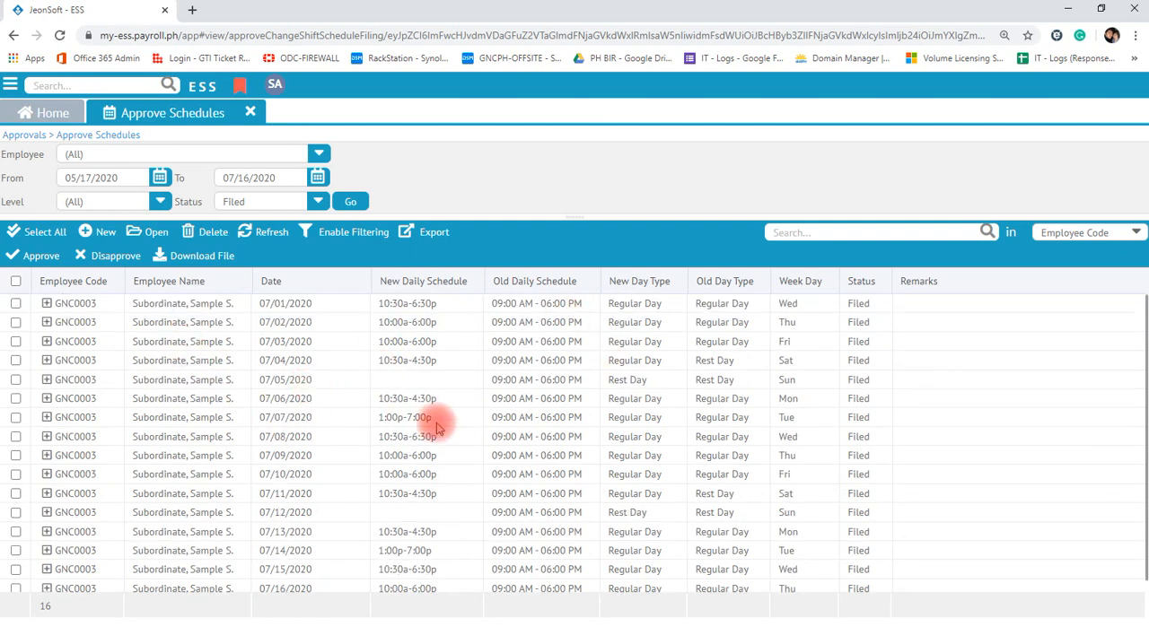
left_click(17, 283)
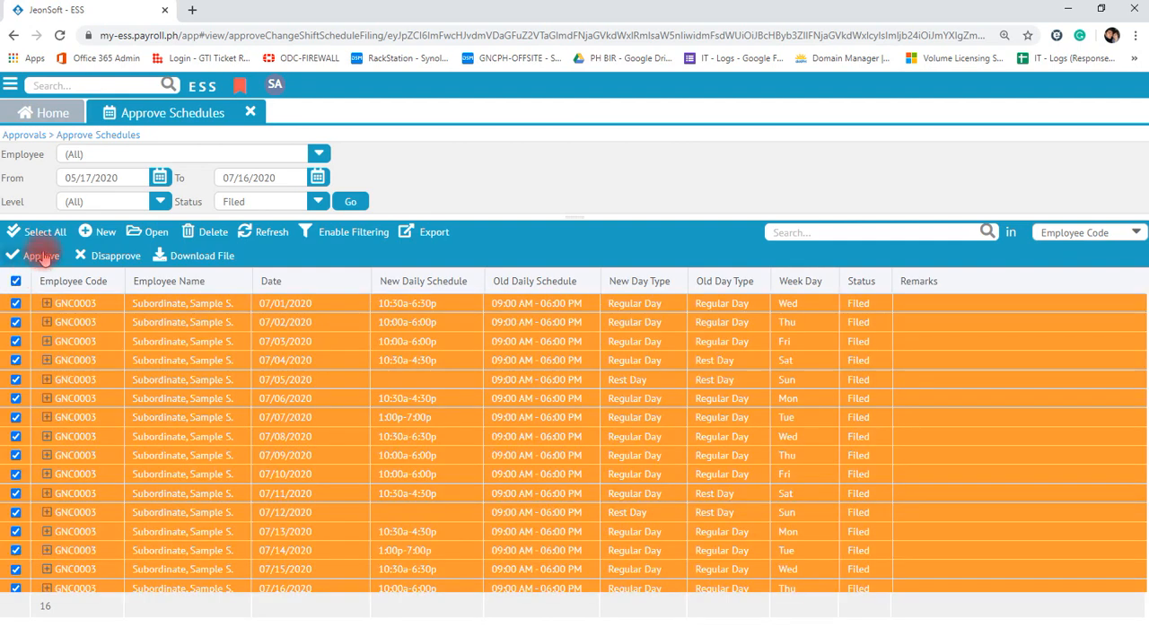
left_click(41, 256)
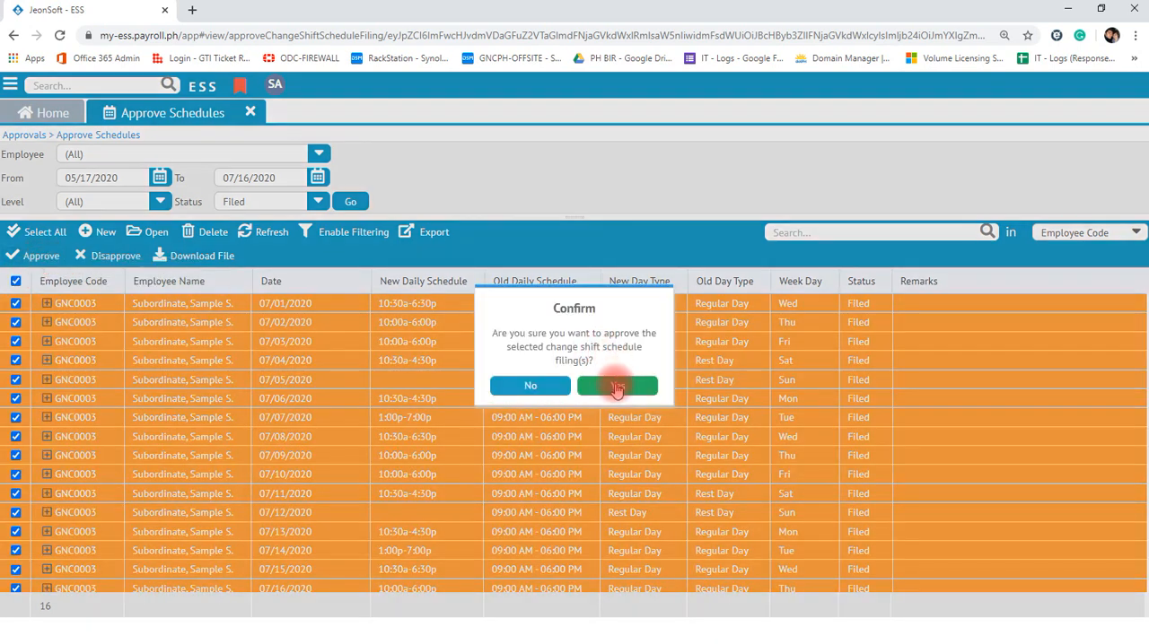
left_click(610, 383)
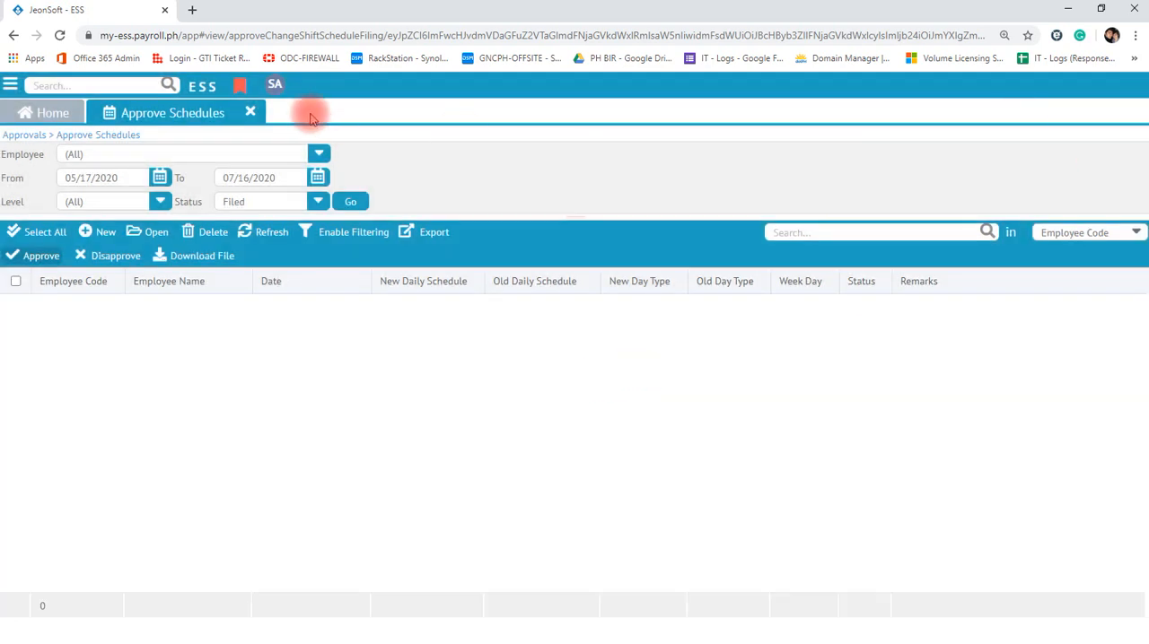
- Open the leave approvals page and approve the whole-day Vacation Leave filed for 06/19/2020
left_click(9, 85)
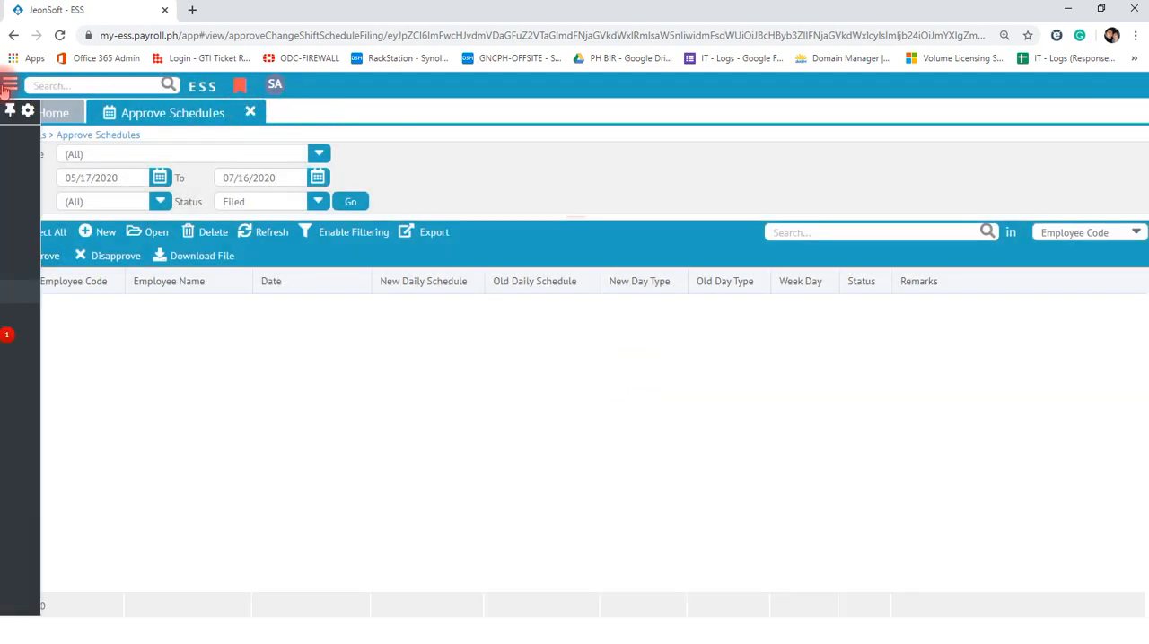
left_click(84, 321)
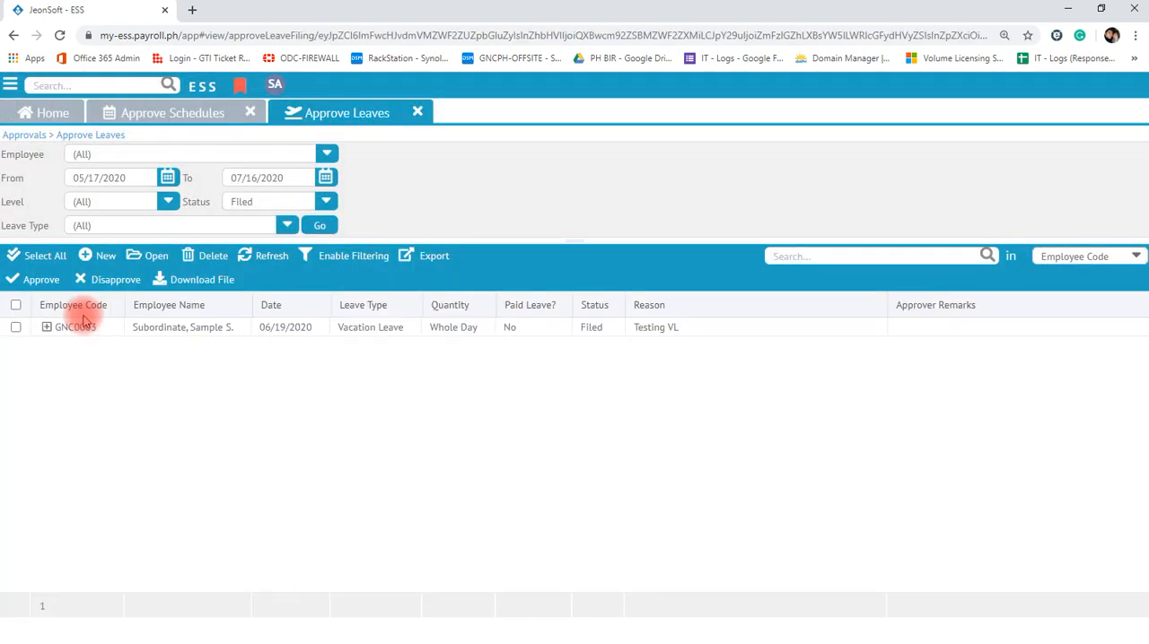
left_click(15, 327)
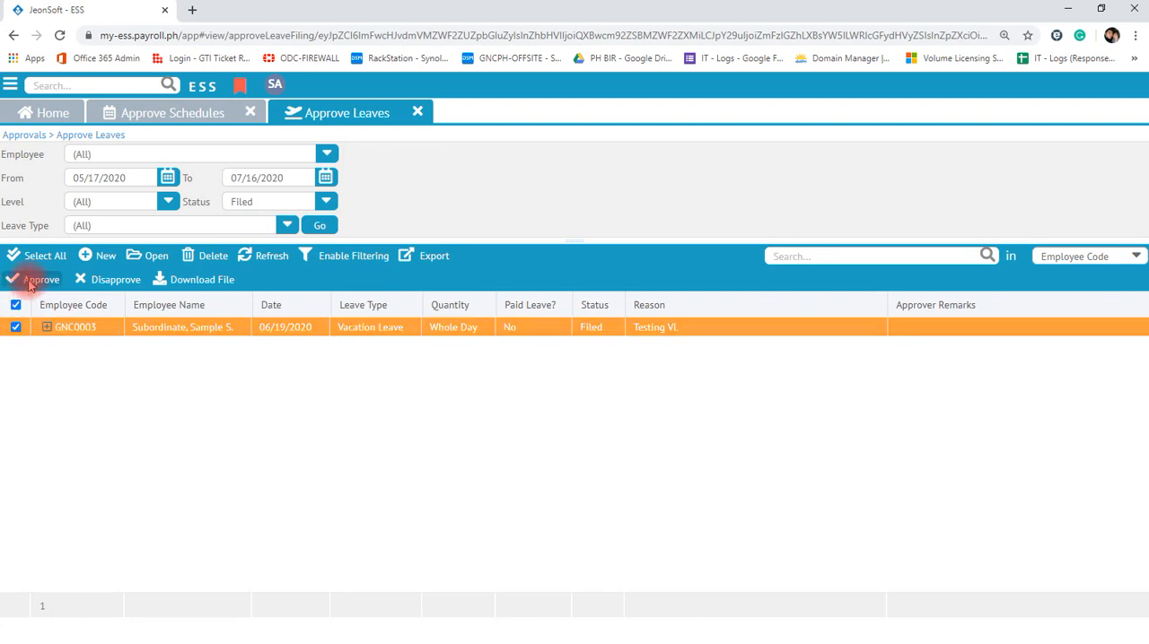
left_click(30, 284)
left_click(616, 378)
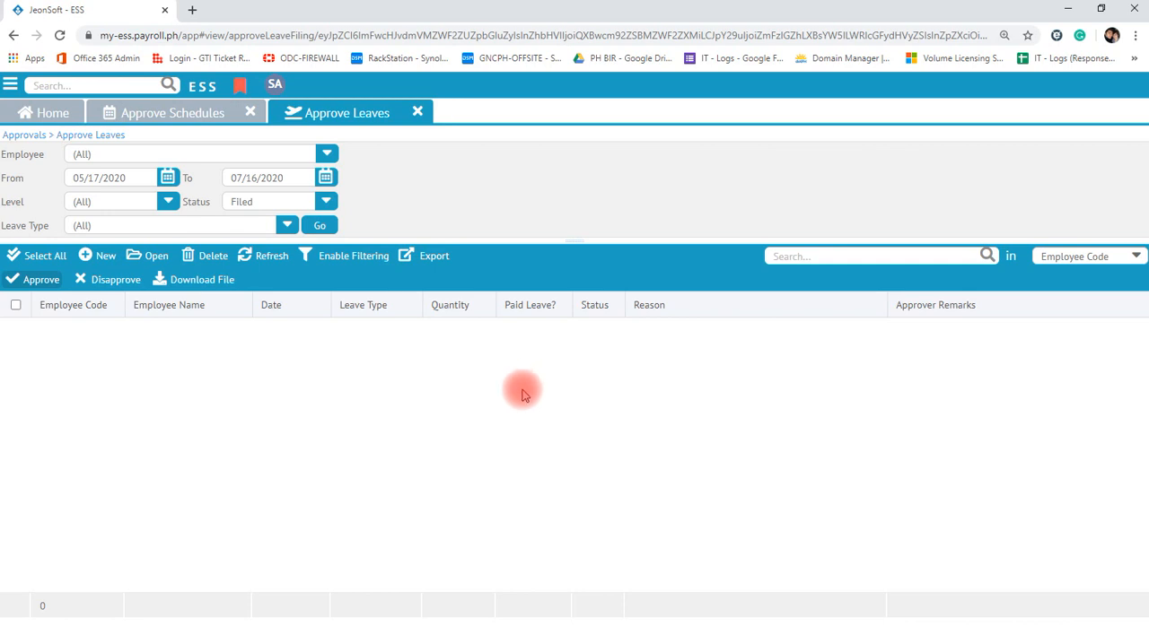
- Log out and log back in to the subordinate account with the account code, employee code and saved password
left_click(275, 84)
left_click(290, 266)
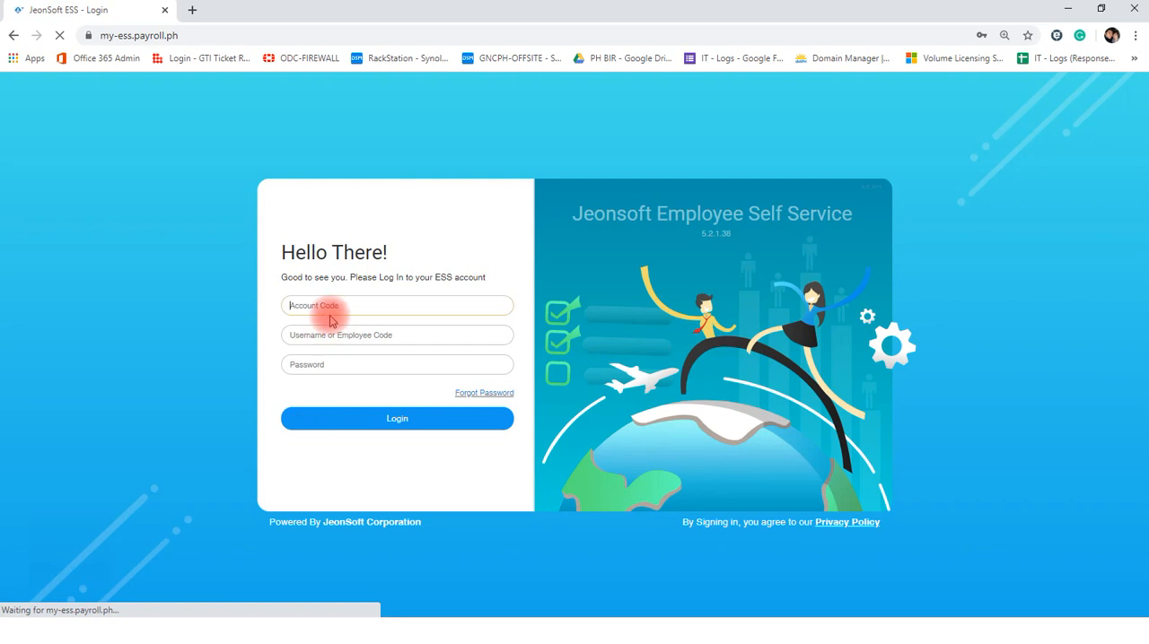
type("GNC")
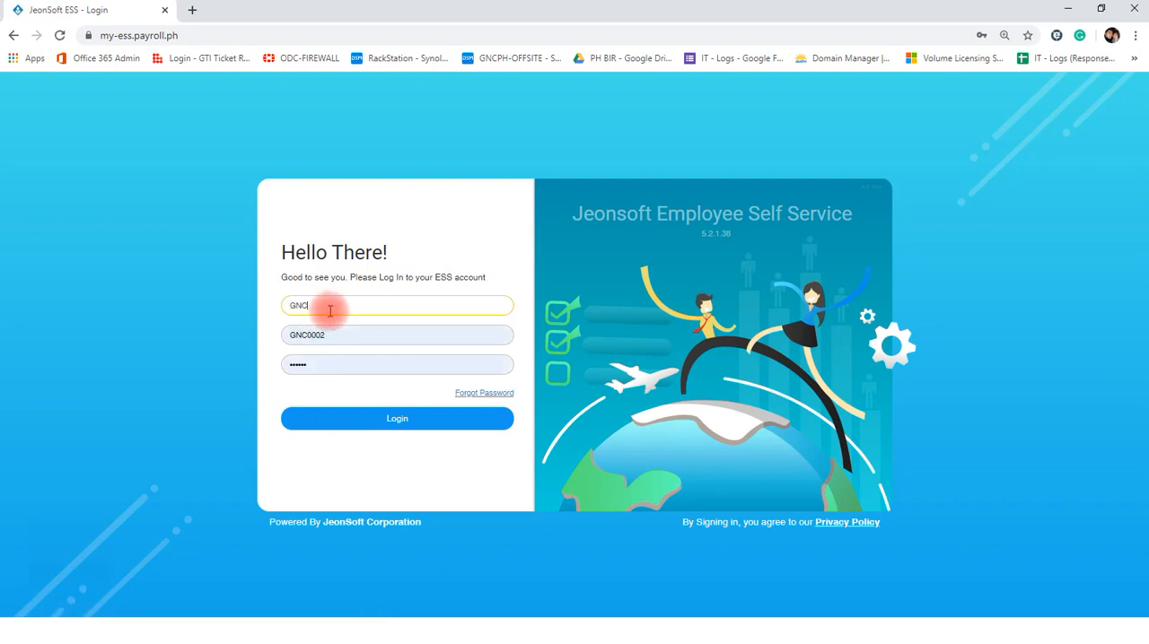
type("Livewell")
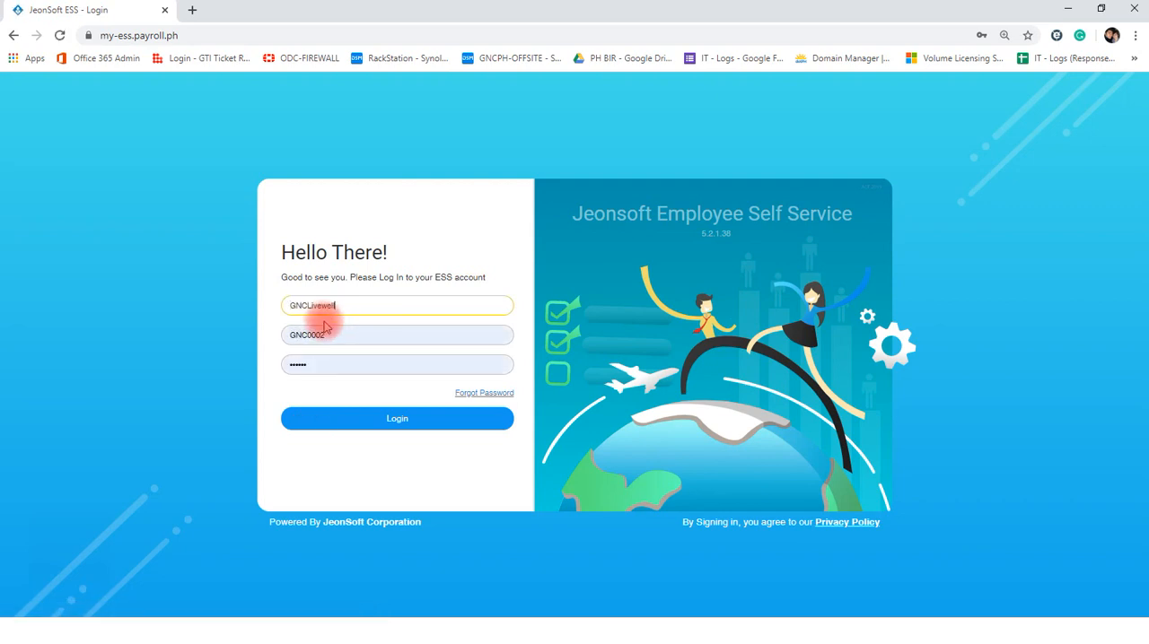
left_click(338, 330)
key("BackSpace")
type("3")
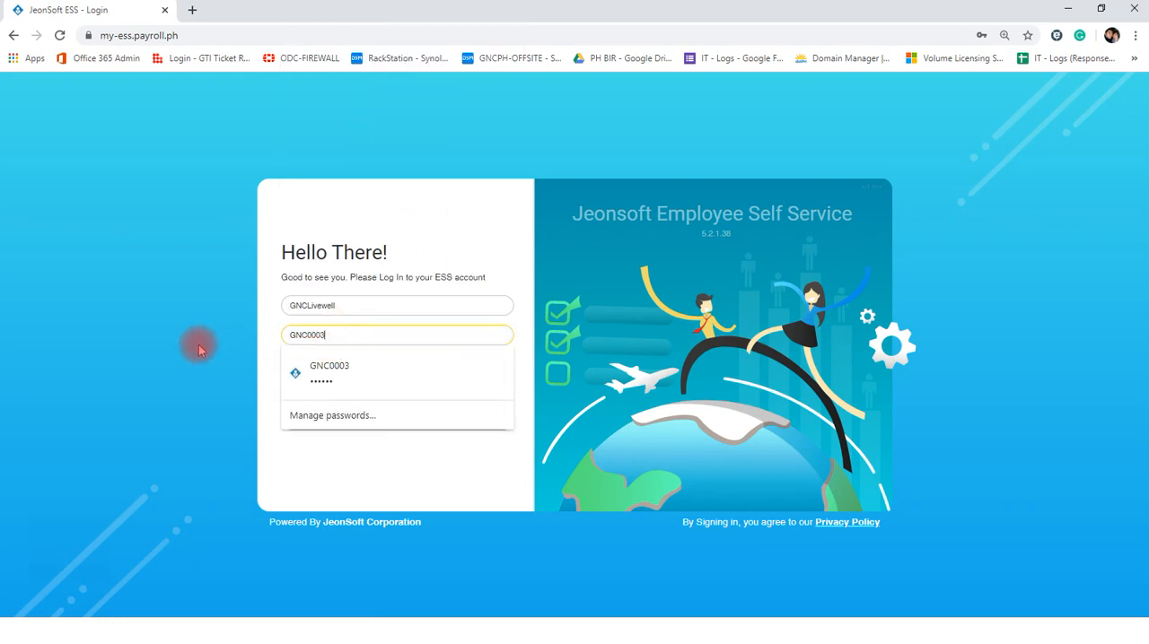
key("Down")
key("Return")
left_click(315, 422)
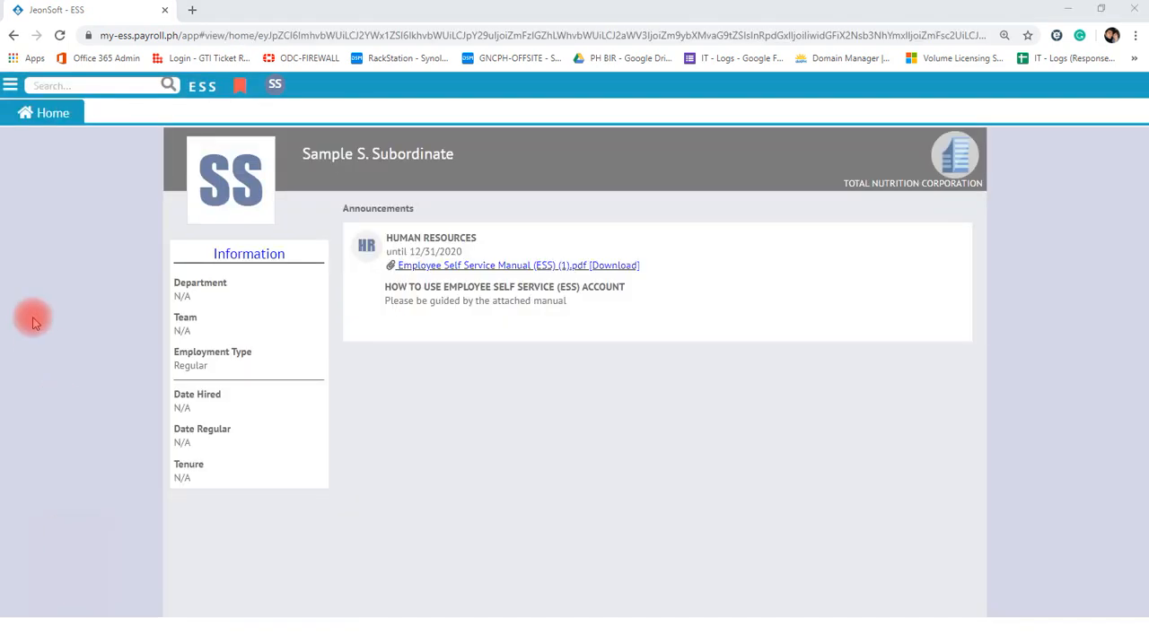
- Open the Schedules filing page and list the filings from 07/01/2020 to 07/31/2020
left_click(9, 84)
left_click(41, 203)
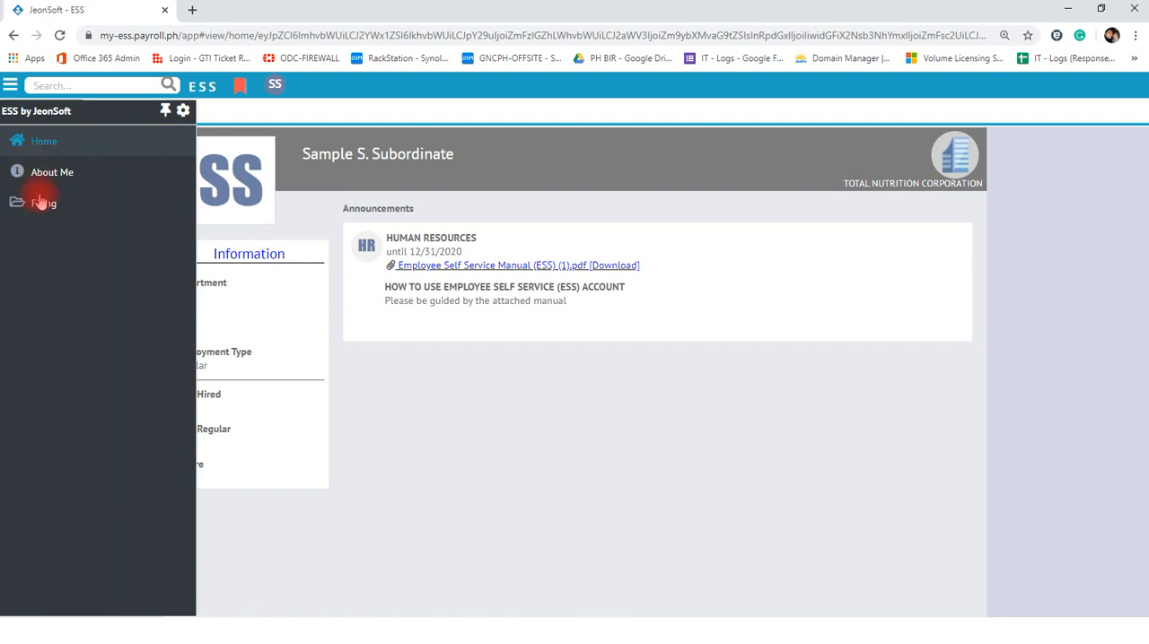
left_click(61, 230)
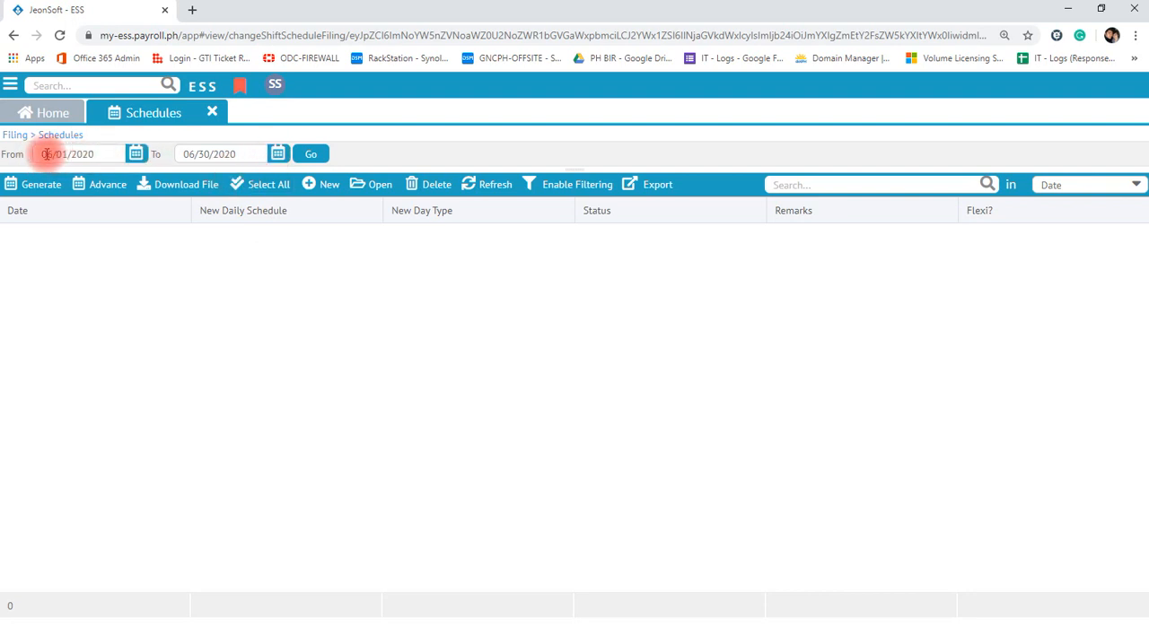
left_click(136, 155)
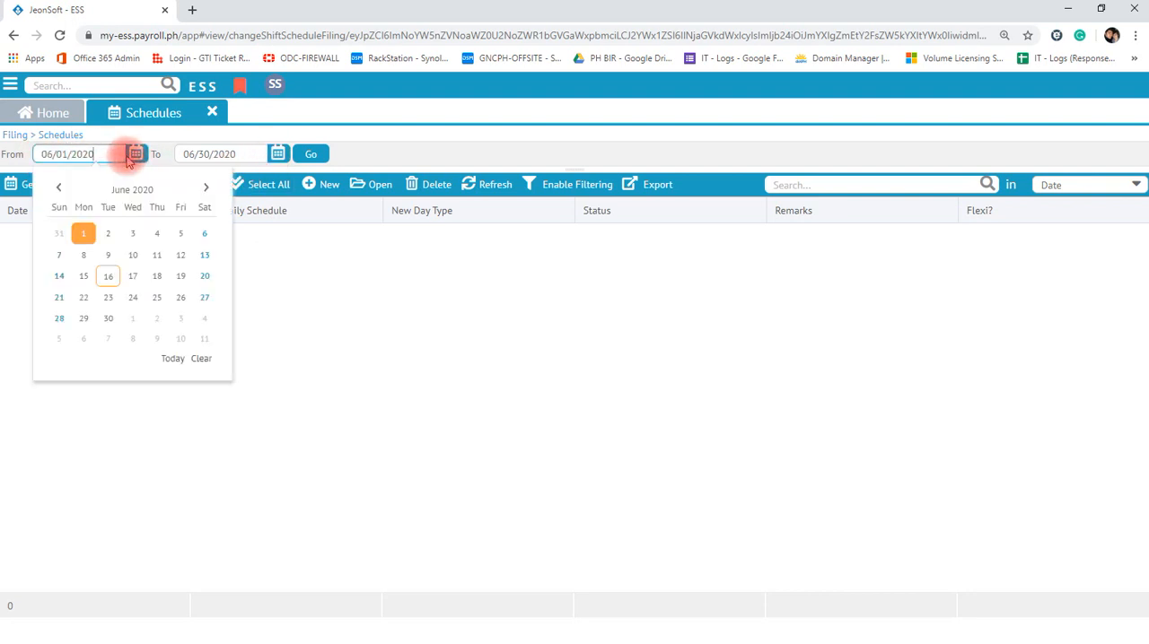
left_click(205, 186)
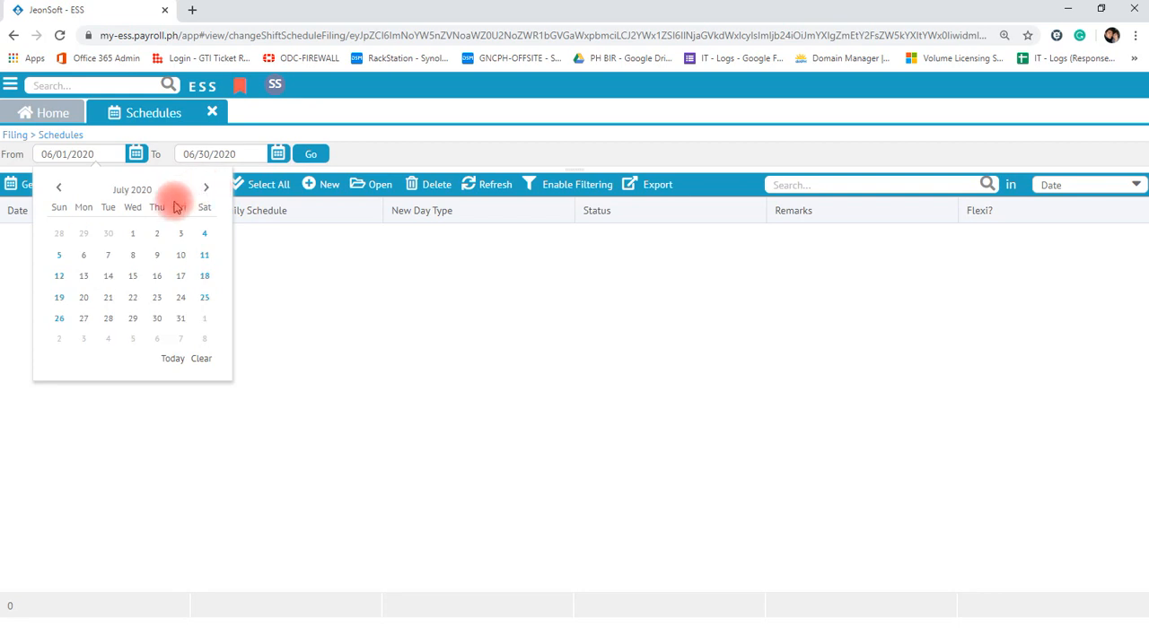
left_click(133, 233)
left_click(277, 155)
left_click(348, 188)
left_click(323, 318)
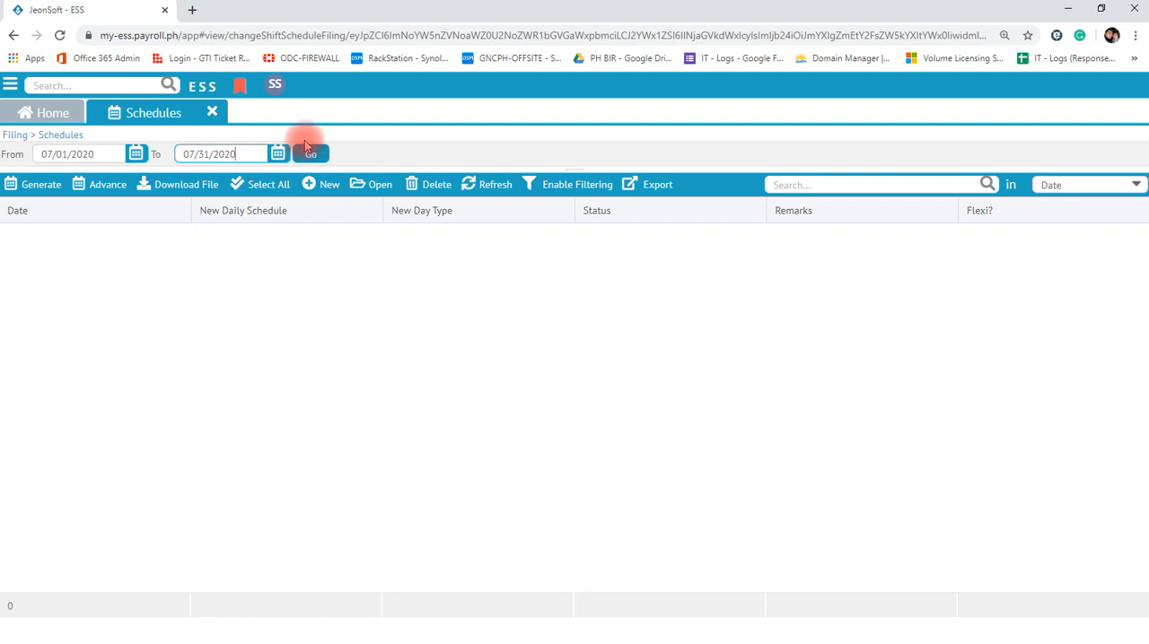
left_click(311, 155)
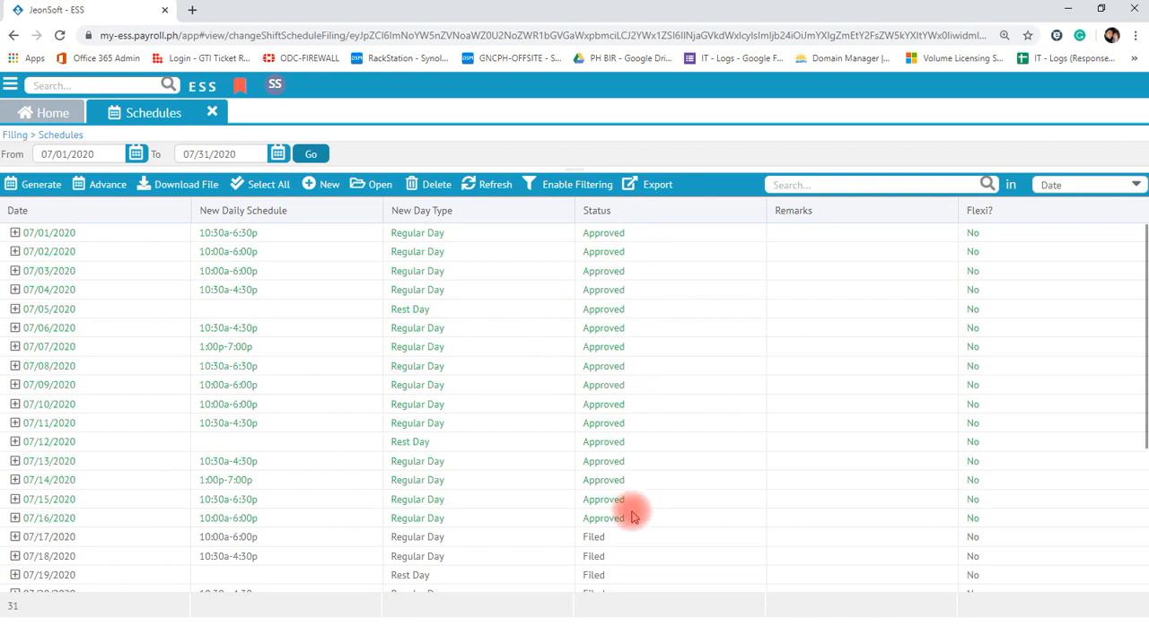
- Review the approval status of the July 2020 schedule filings and close the Schedules page
scroll(296, 484, "down", 3)
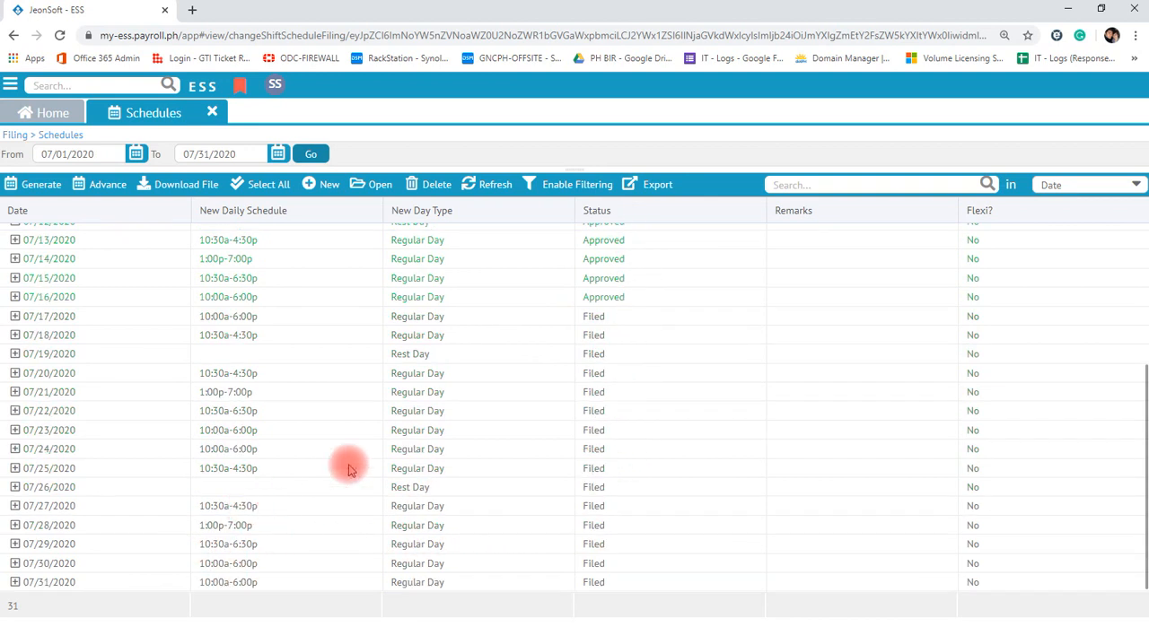
scroll(619, 350, "up", 2)
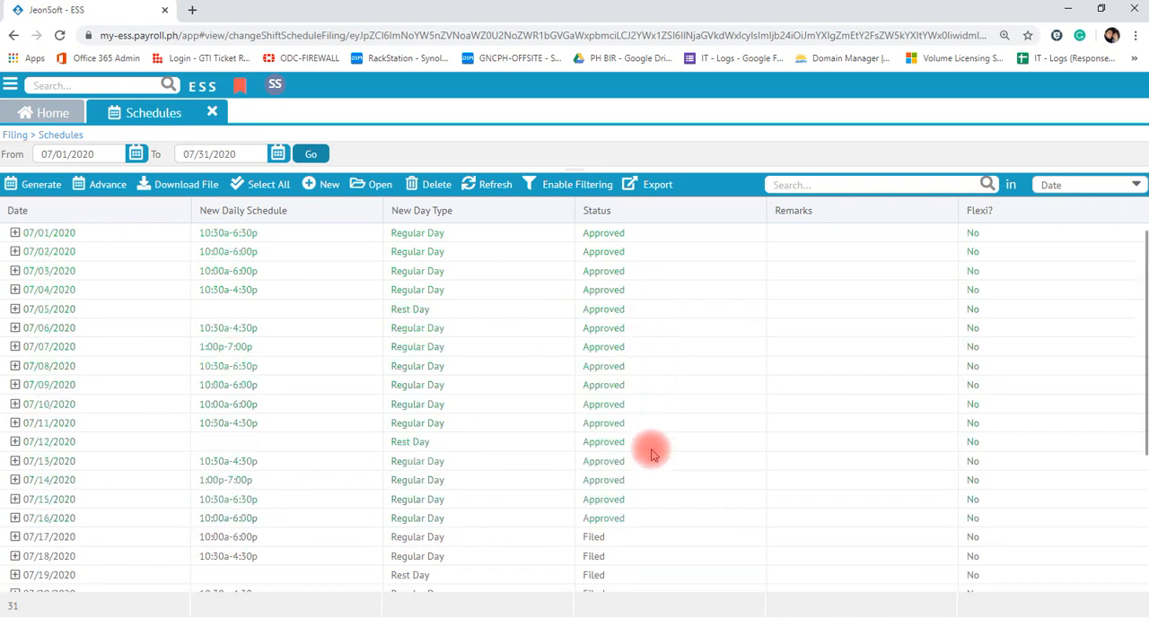
left_click_drag(665, 404, 260, 308)
left_click(530, 418)
scroll(529, 418, "up", 2)
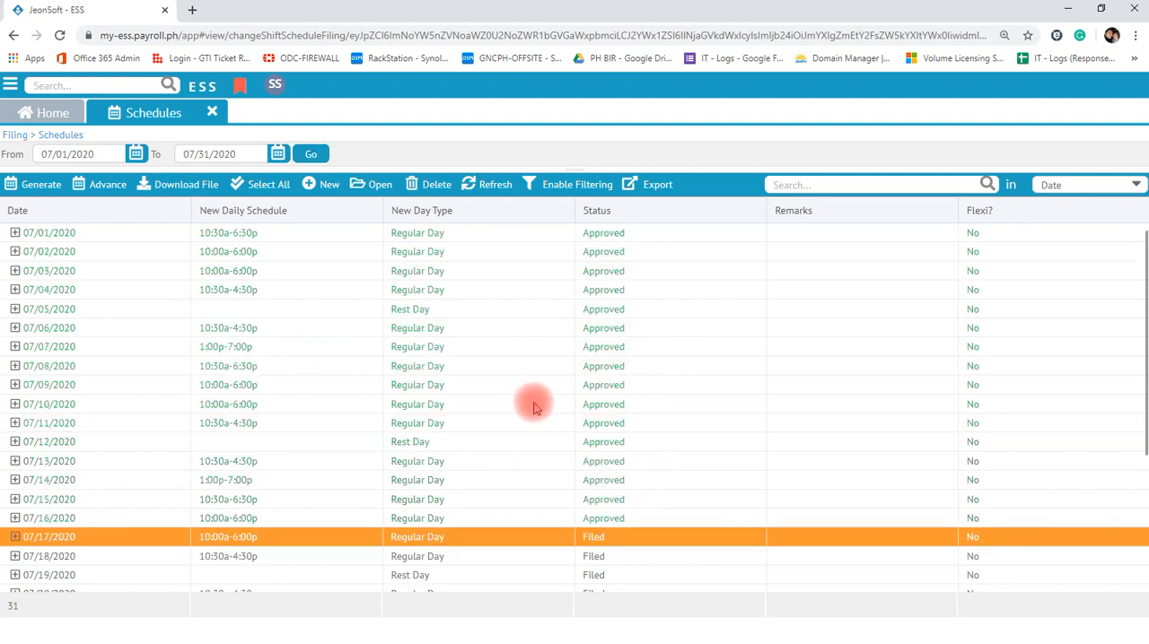
left_click(212, 112)
- Open the Leaves filing page
left_click(9, 84)
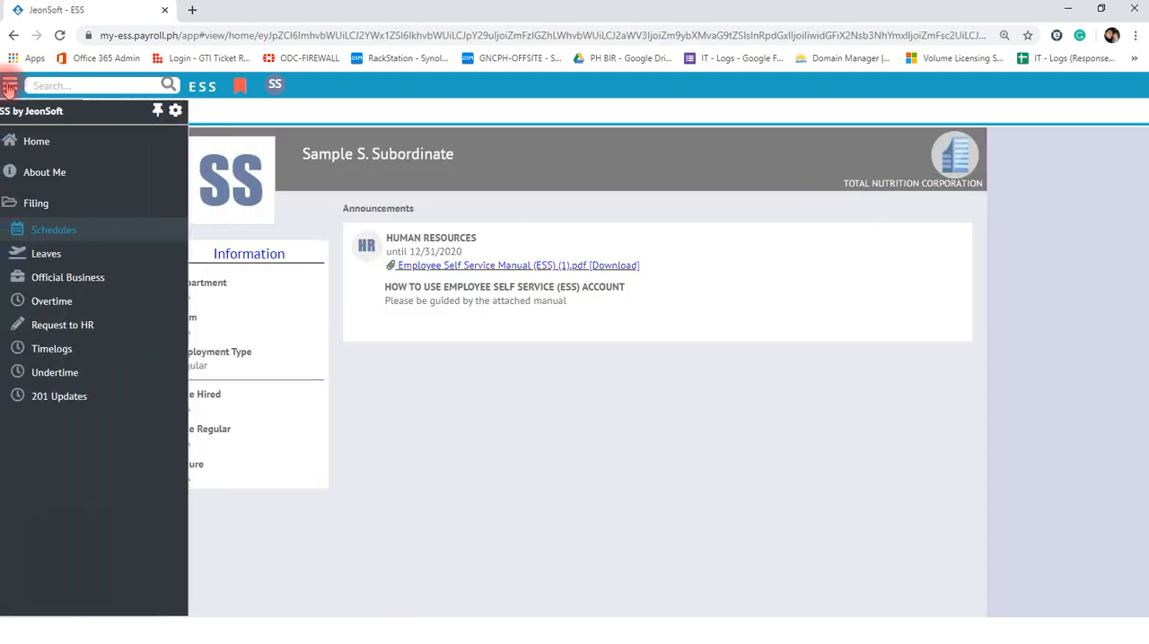
left_click(58, 255)
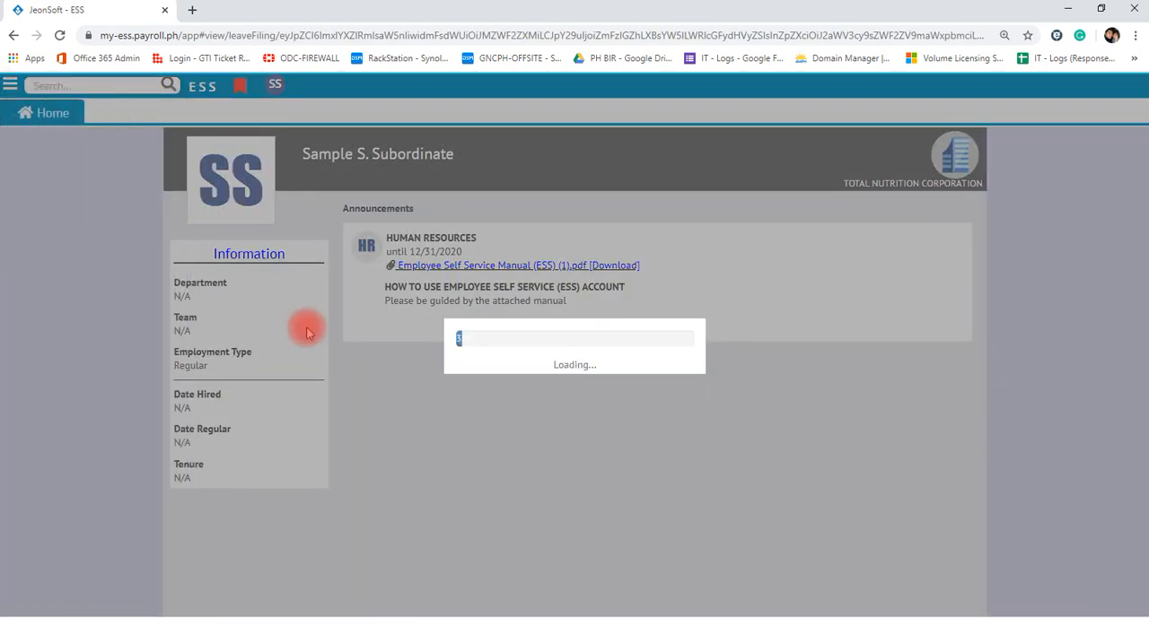